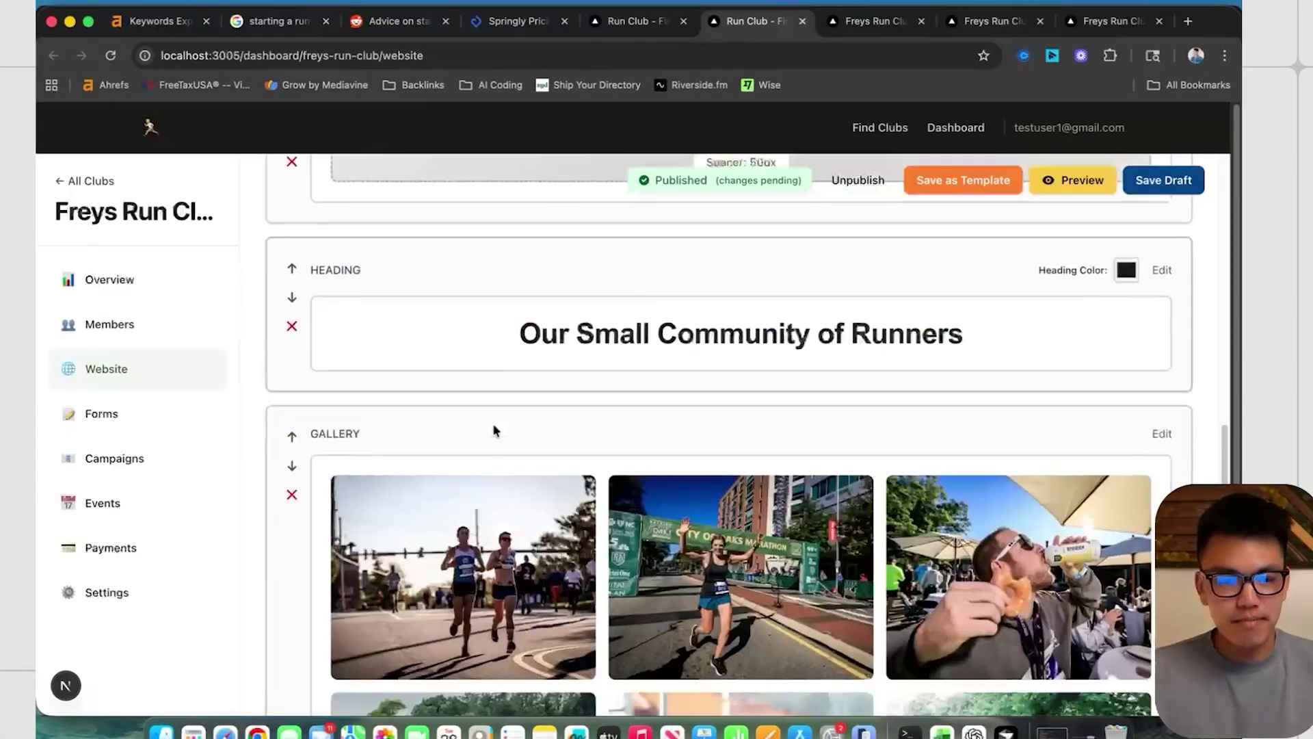
Scroll down Frey's Run club public page at localhost:3005/freys-run-club.
scroll(492, 428, down, 3)
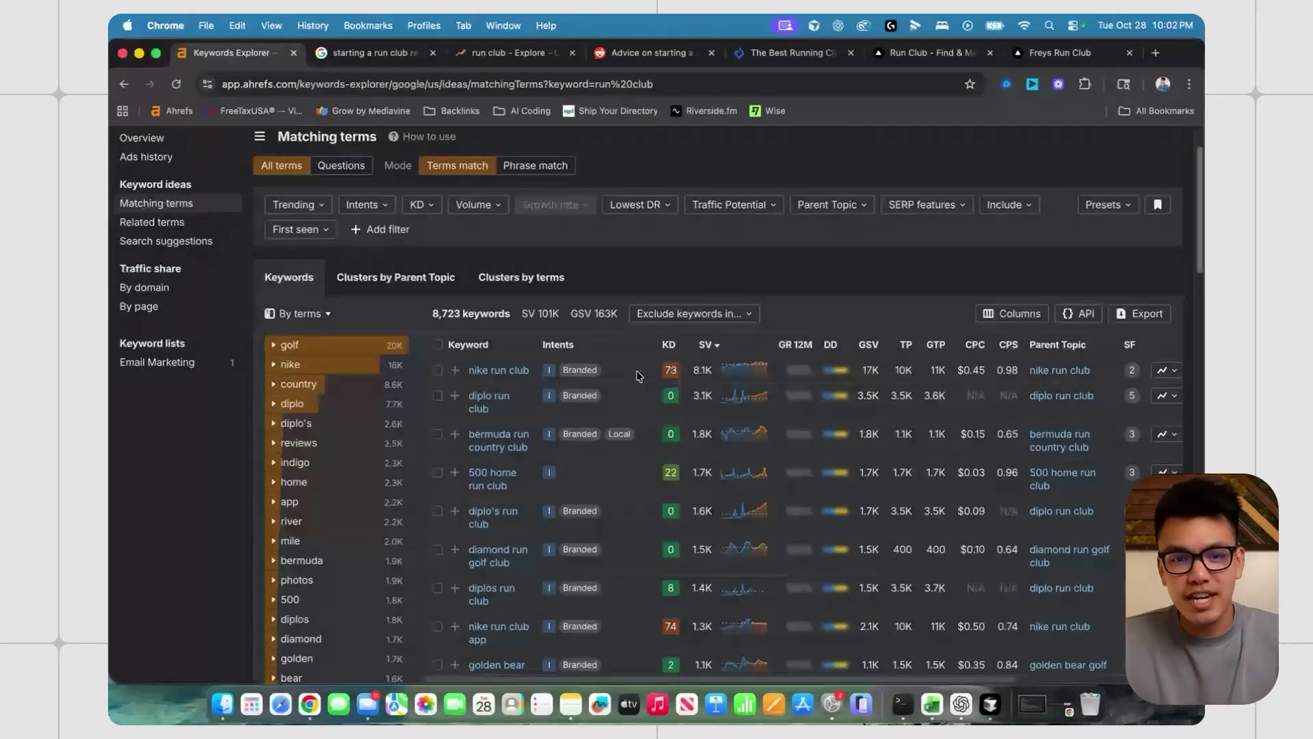
Scroll through the 8,723 'run club' matching terms, then move to the 'starting a run club reddit' search.
scroll(559, 333, up, 1)
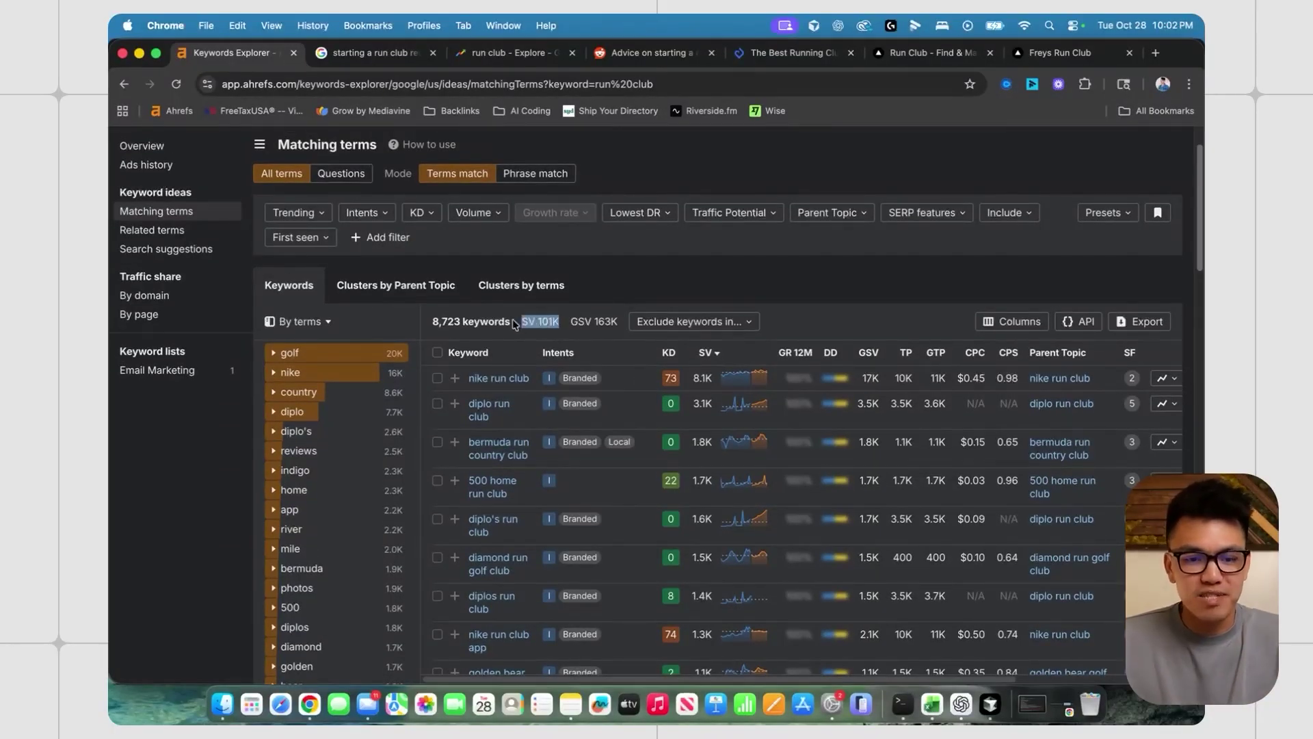
scroll(540, 329, up, 2)
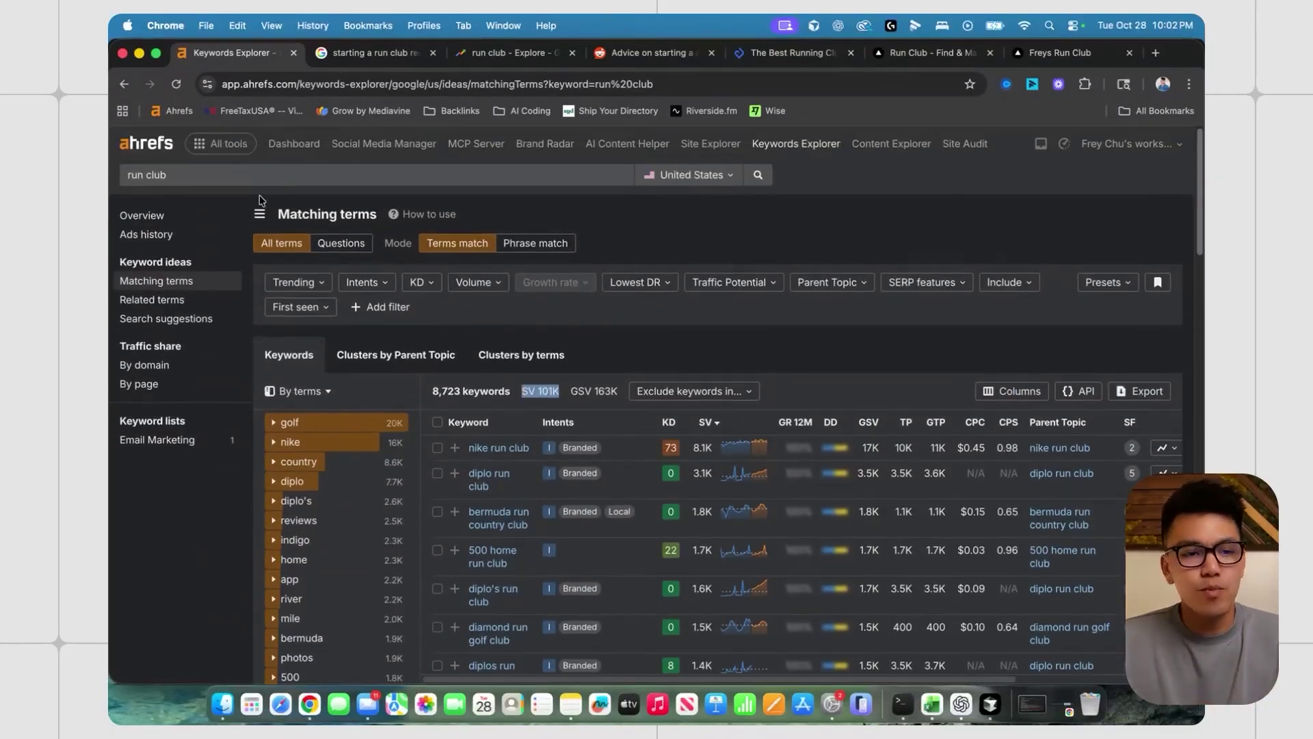
scroll(582, 404, down, 5)
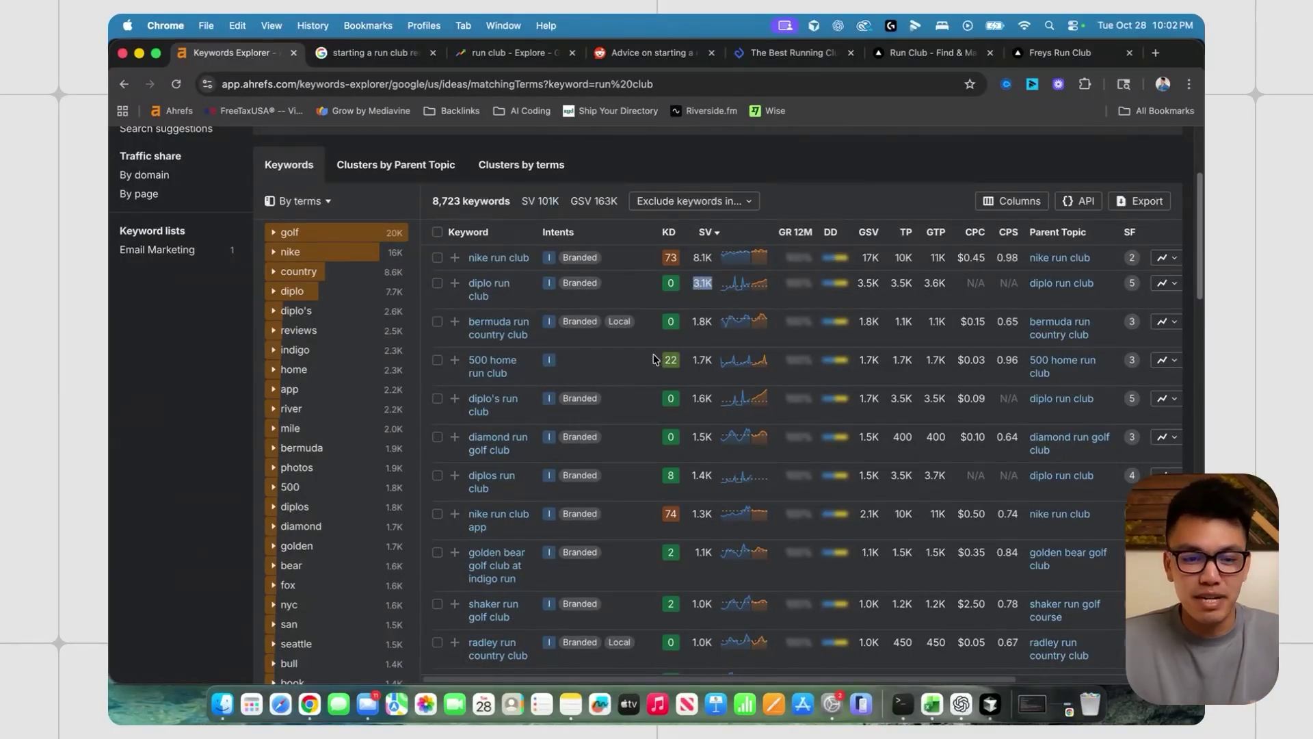
scroll(654, 357, up, 2)
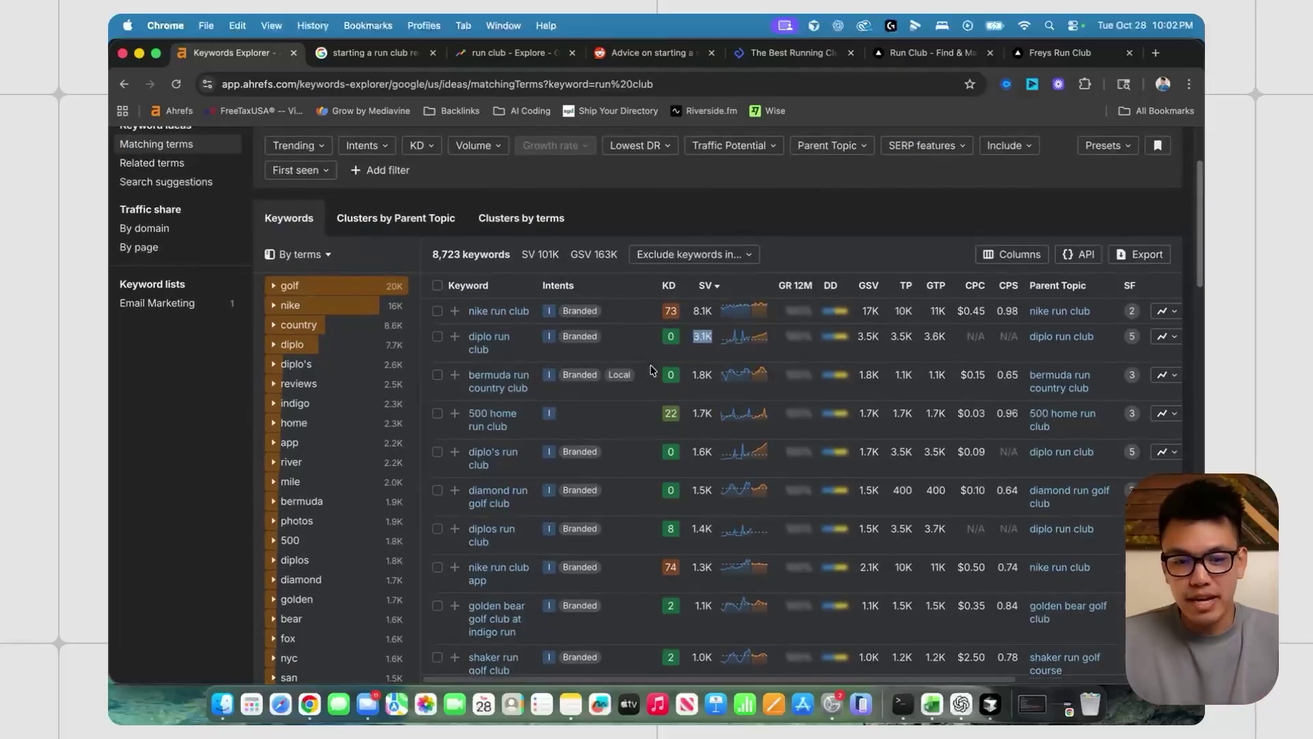
click(380, 60)
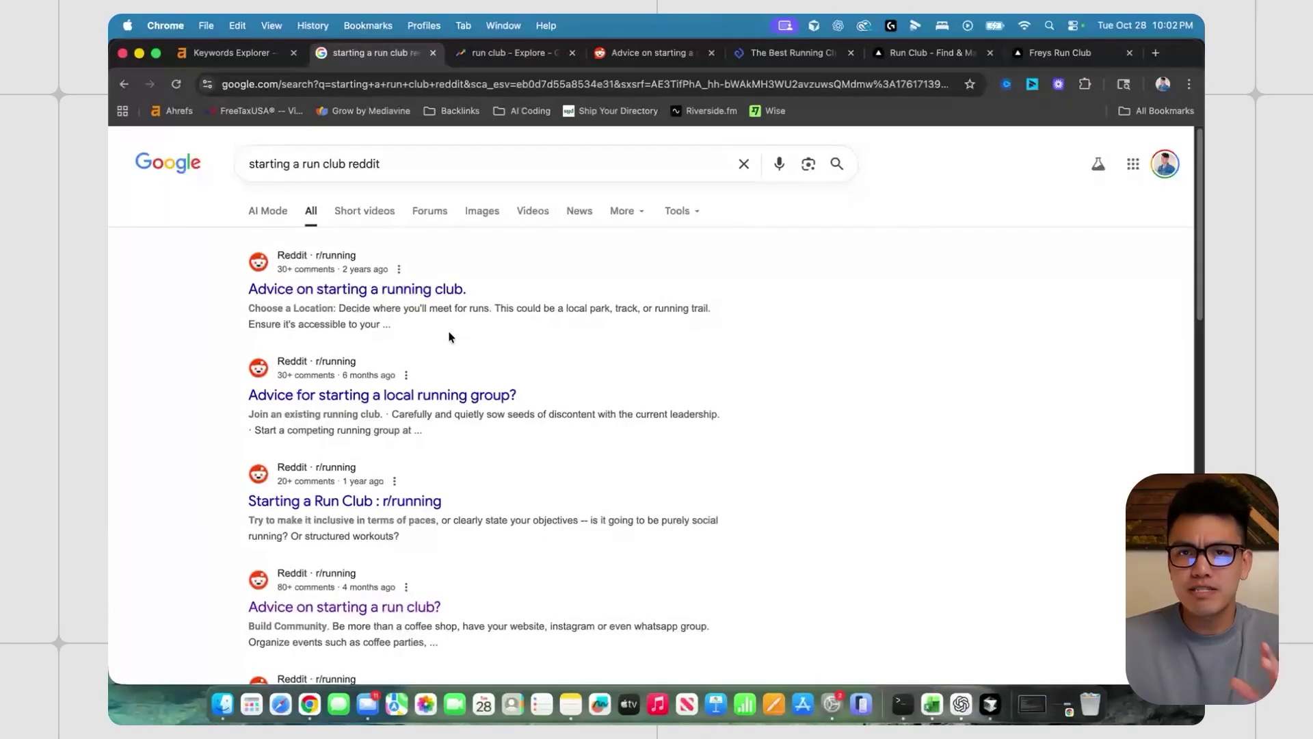
Browse the 'starting a run club reddit' results and open the r/running 'Advice on starting a run club' thread.
scroll(451, 332, down, 1)
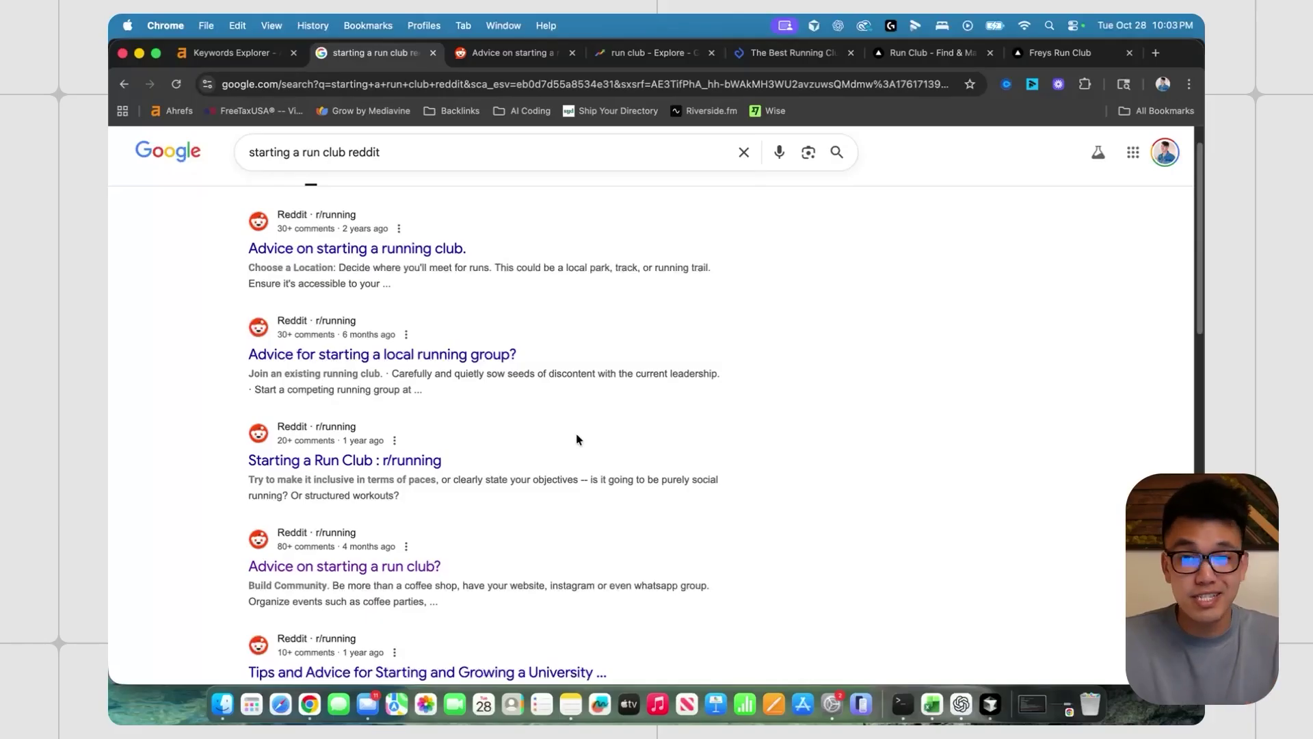
scroll(577, 438, down, 2)
scroll(478, 383, up, 2)
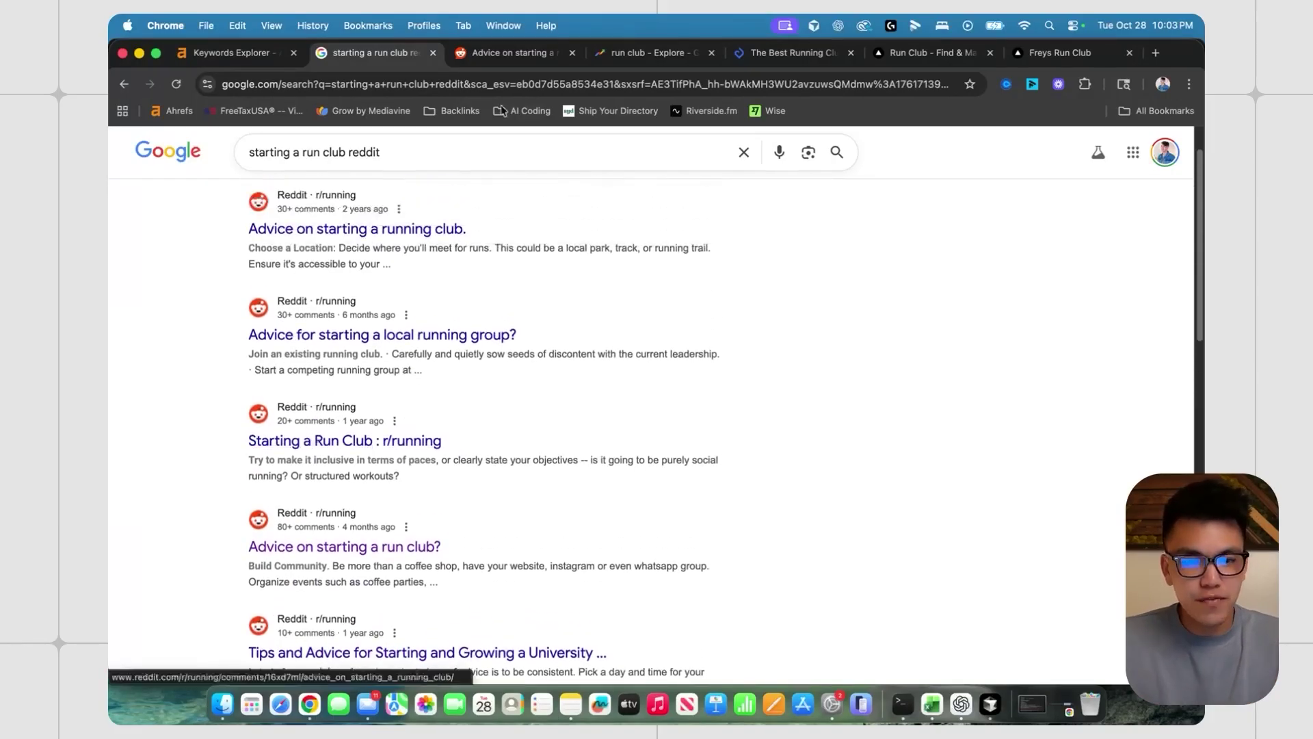
click(507, 55)
scroll(521, 407, down, 2)
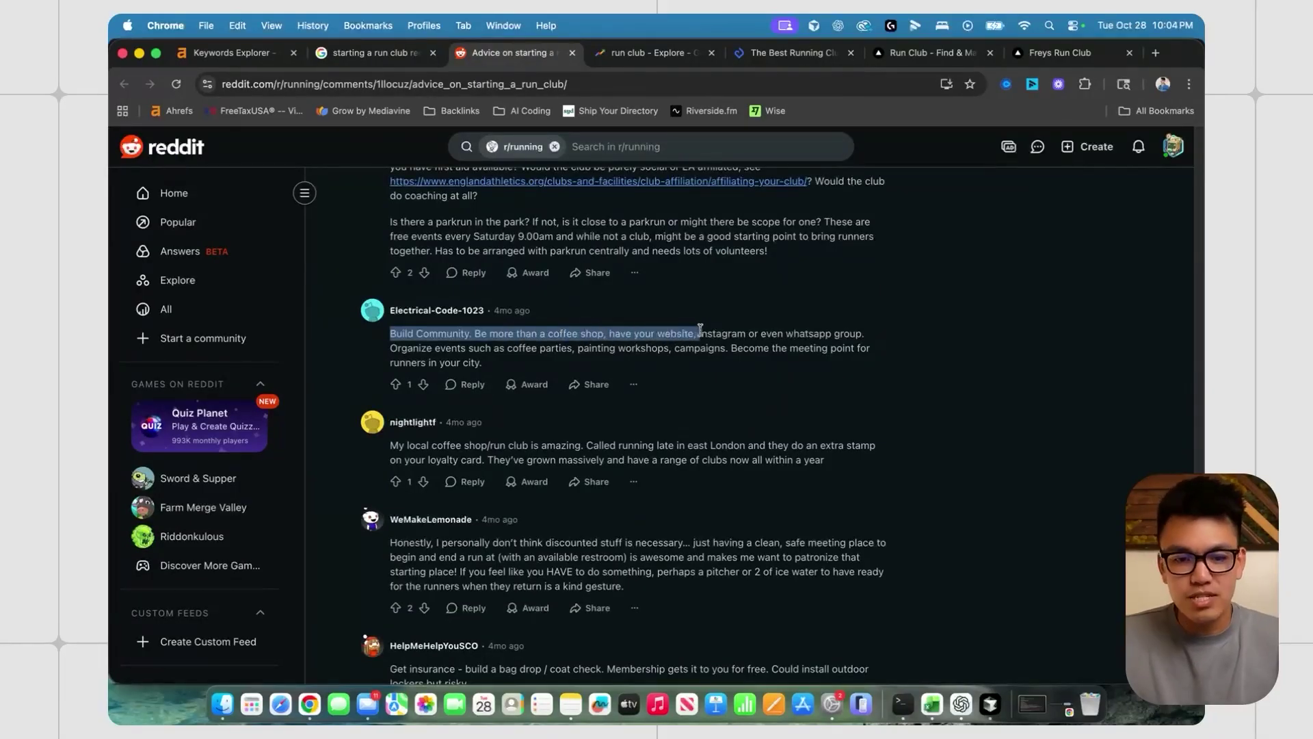
Deselect the highlighted comment text and scroll through the r/running advice comments.
click(687, 345)
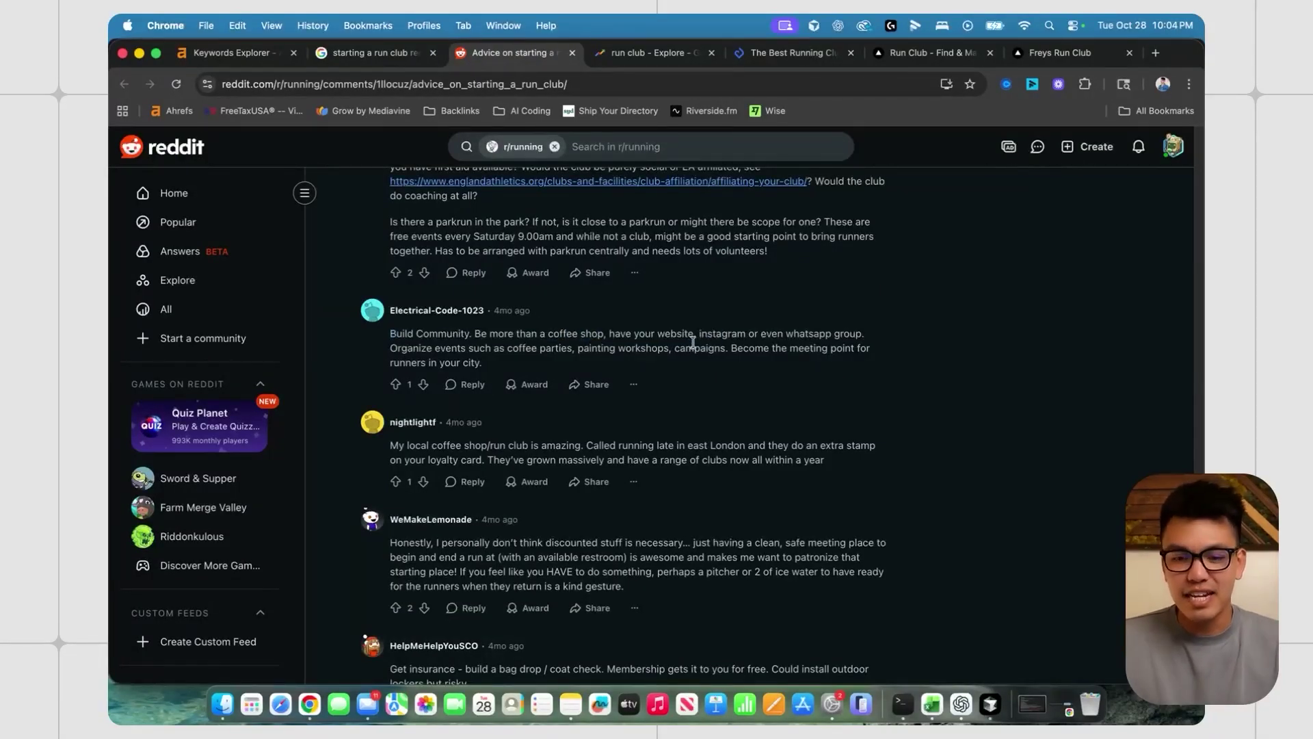
scroll(703, 344, up, 1)
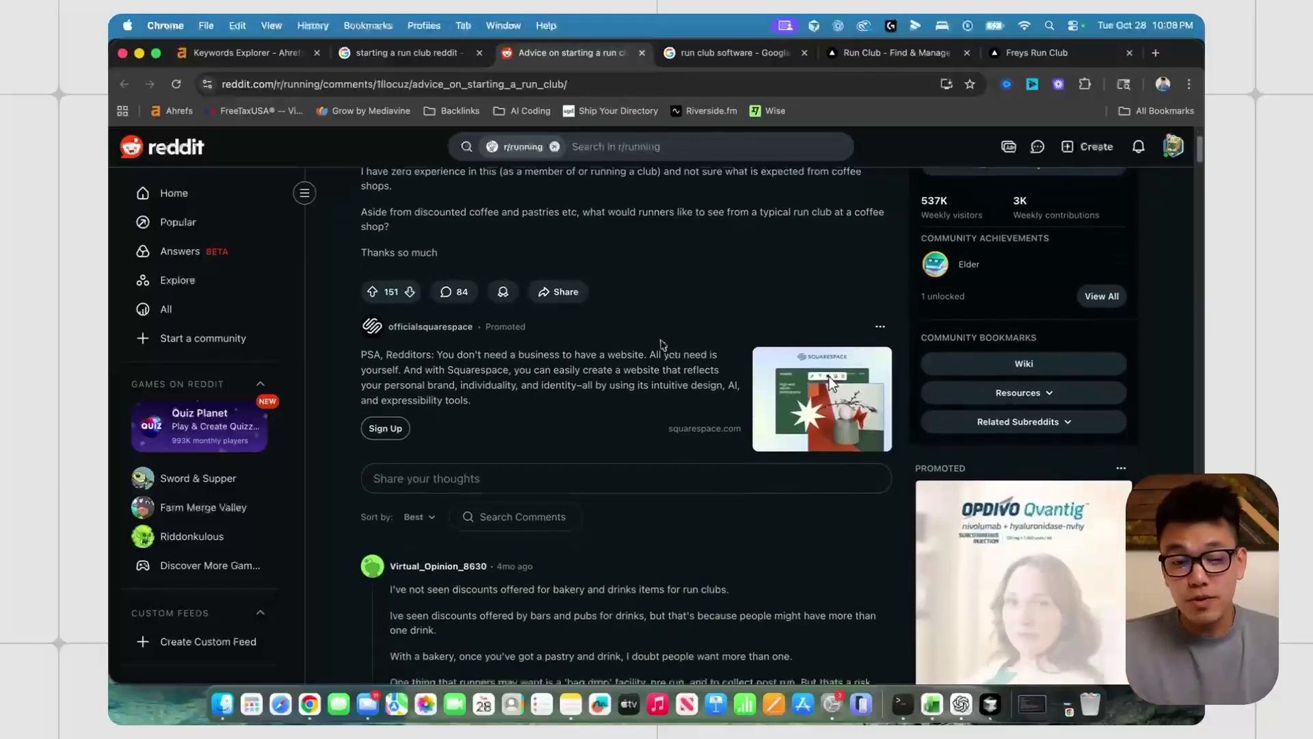
scroll(662, 345, down, 7)
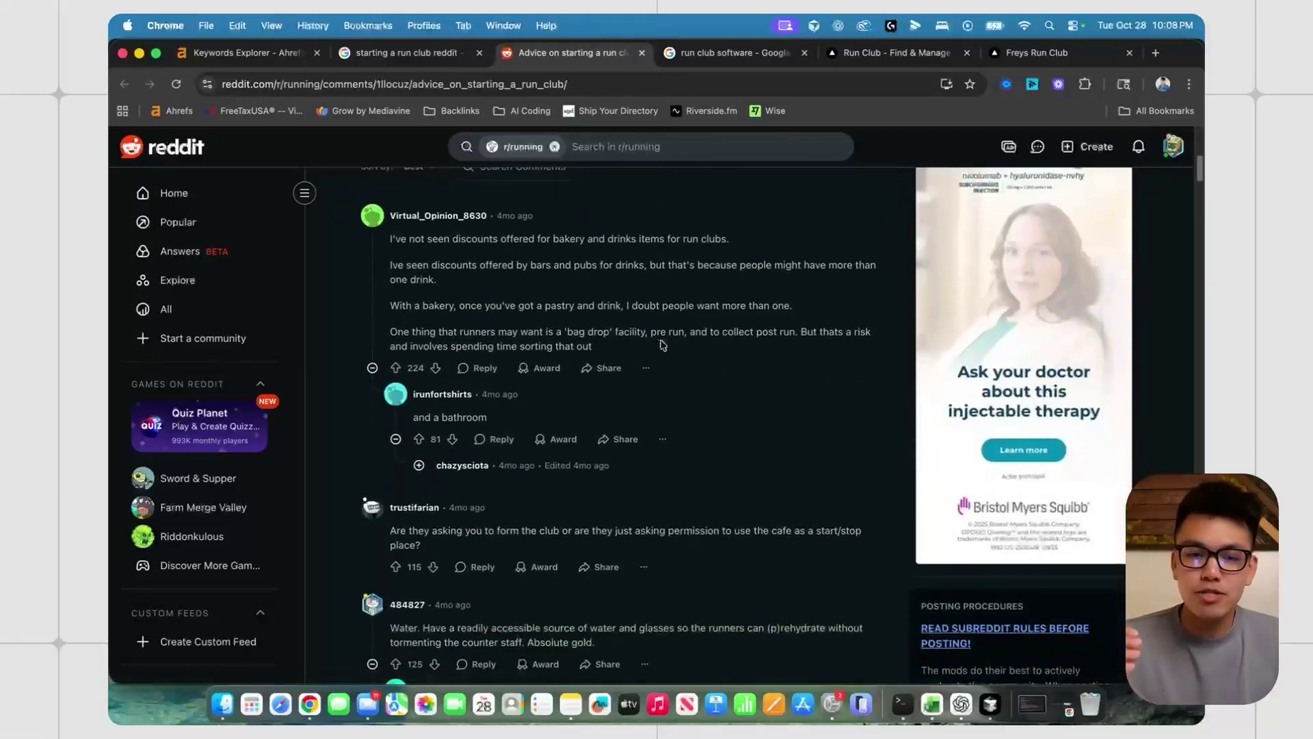
scroll(663, 345, down, 1)
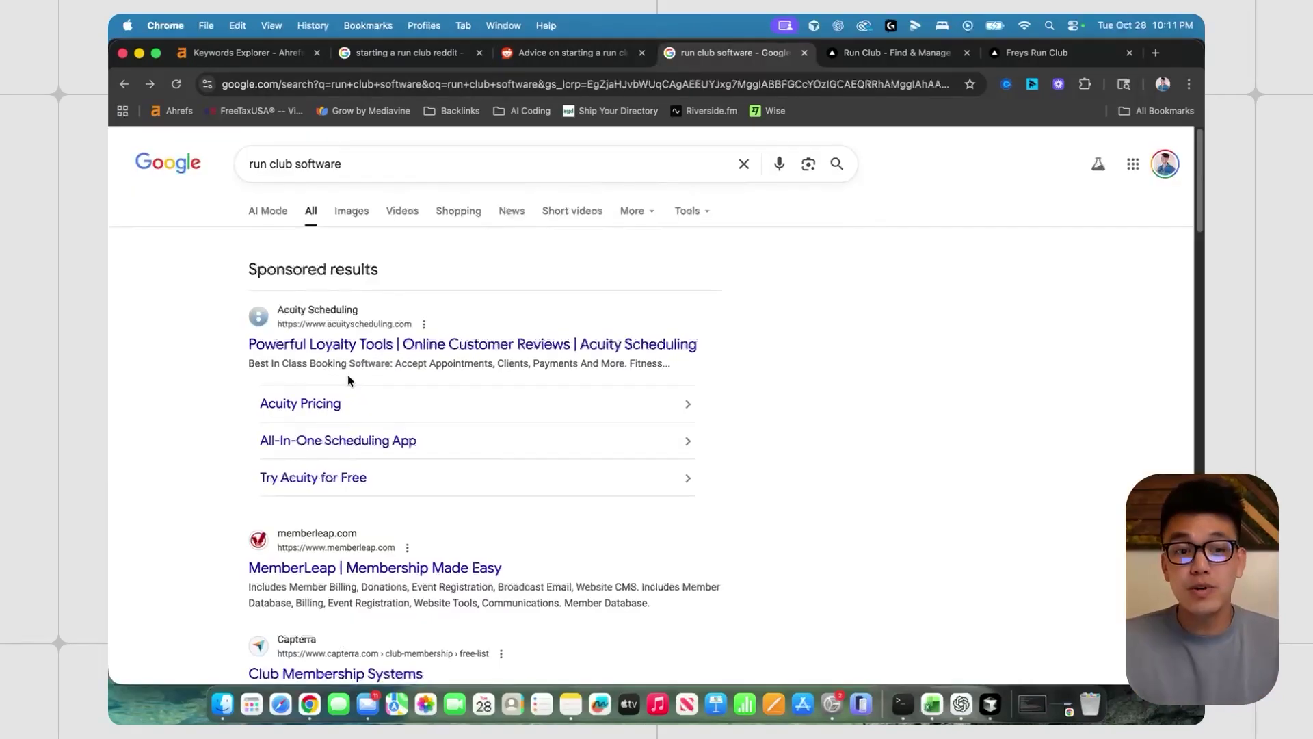
Scroll past the sponsored results and open 'The Best Running Club Software in 2024 - Springly'.
scroll(353, 383, down, 10)
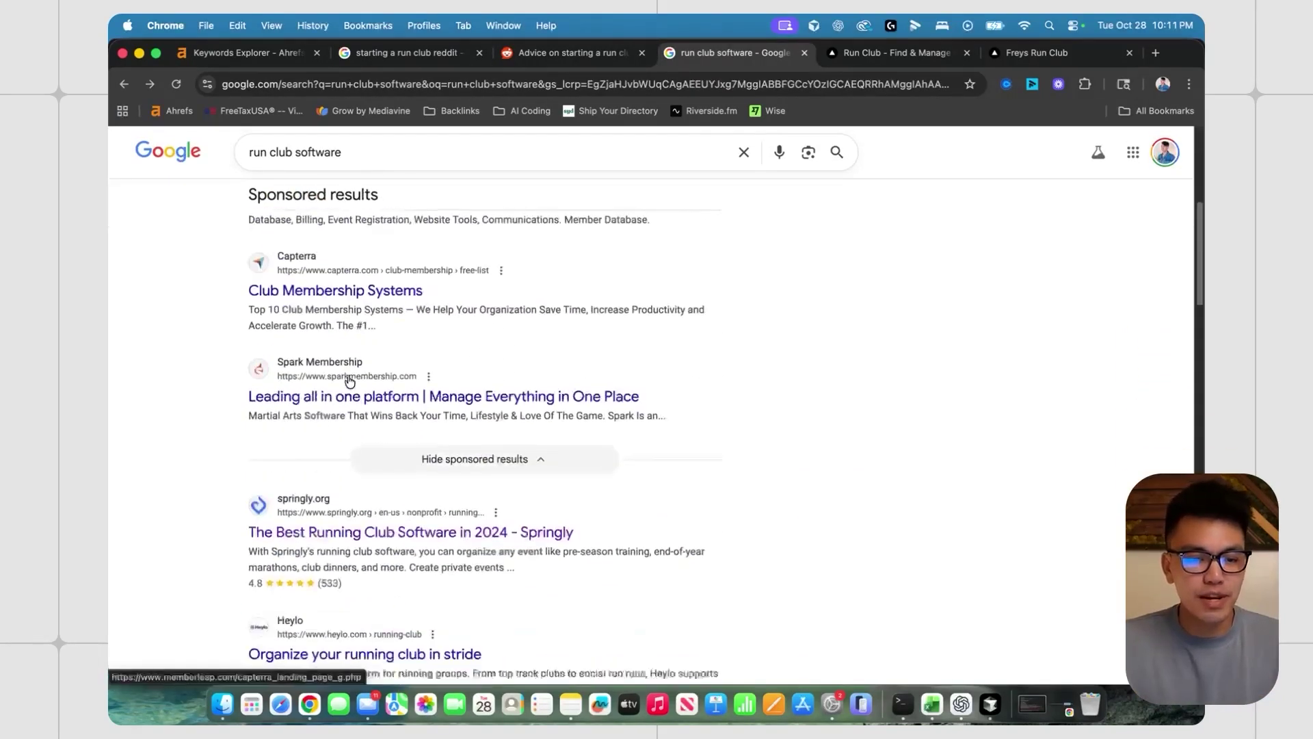
scroll(370, 405, down, 1)
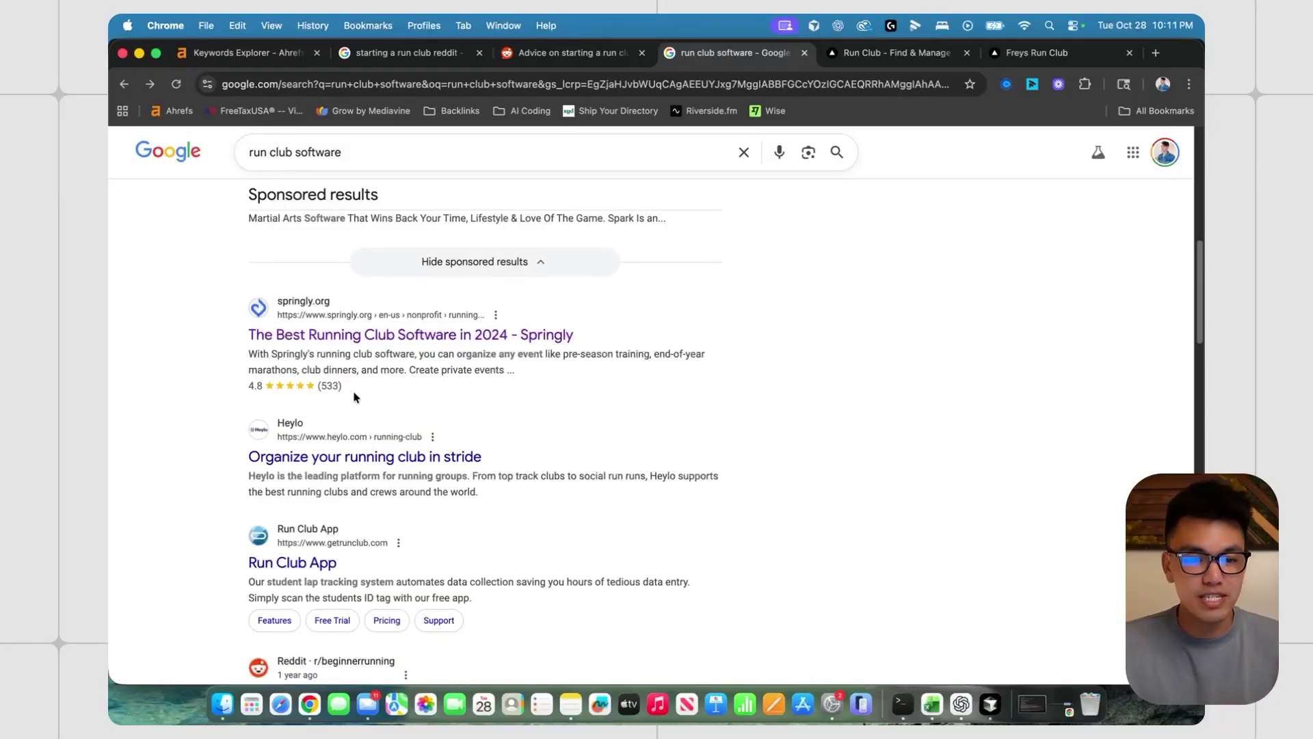
click(352, 336)
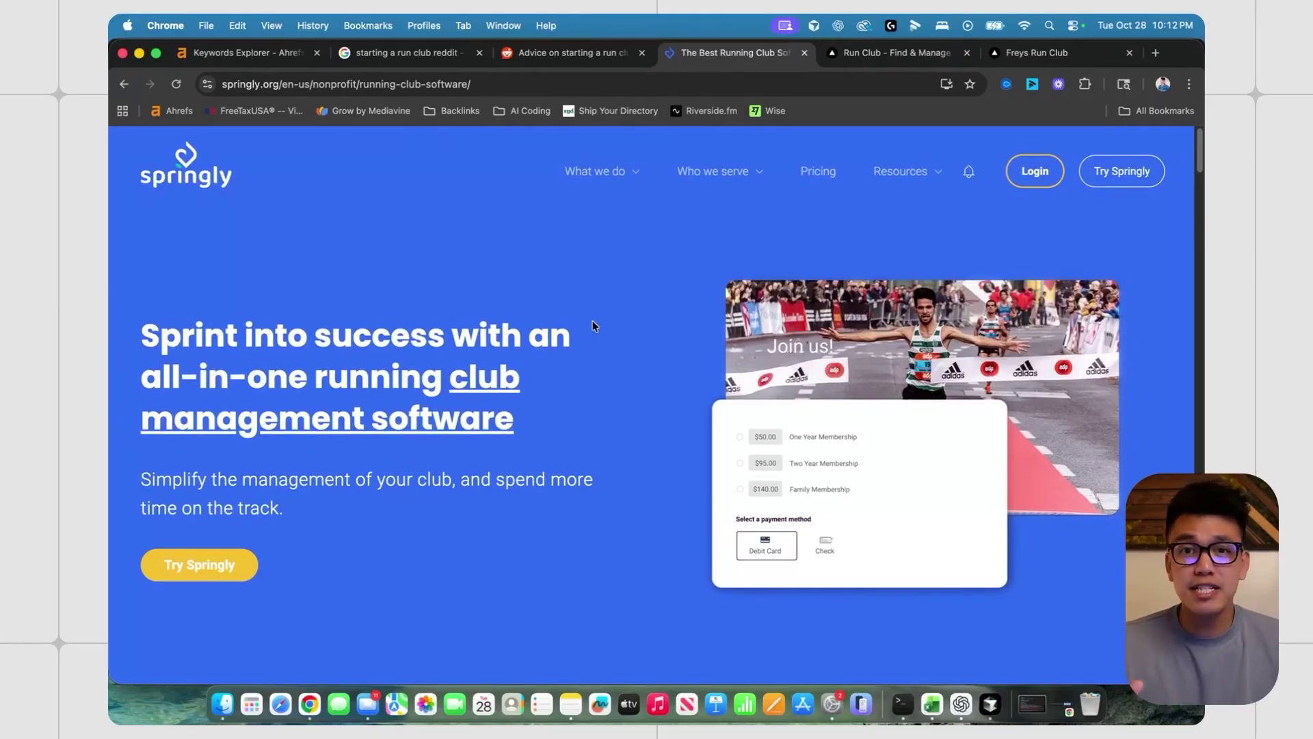
Scroll Springly to the plan comparison: Liberty $0, Serenity $45/month, Professional $119/month.
scroll(432, 430, down, 1)
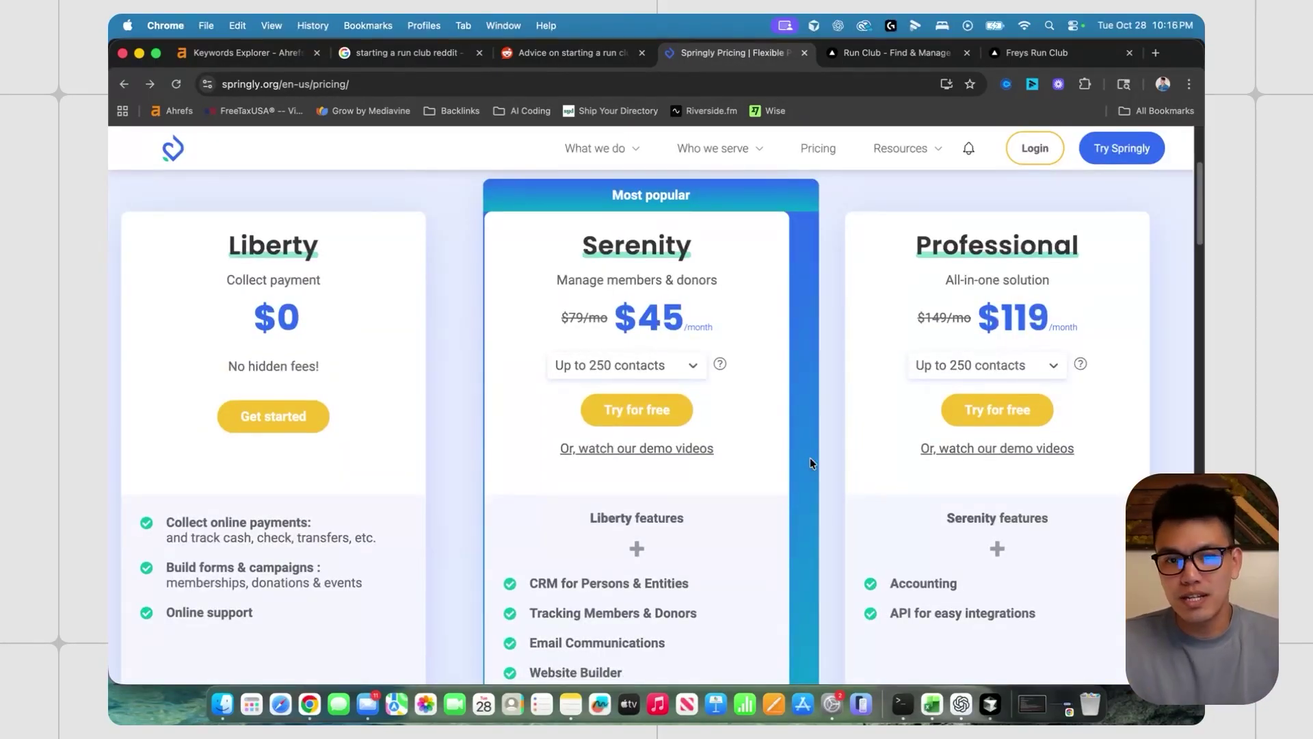
scroll(809, 458, down, 15)
scroll(805, 460, down, 2)
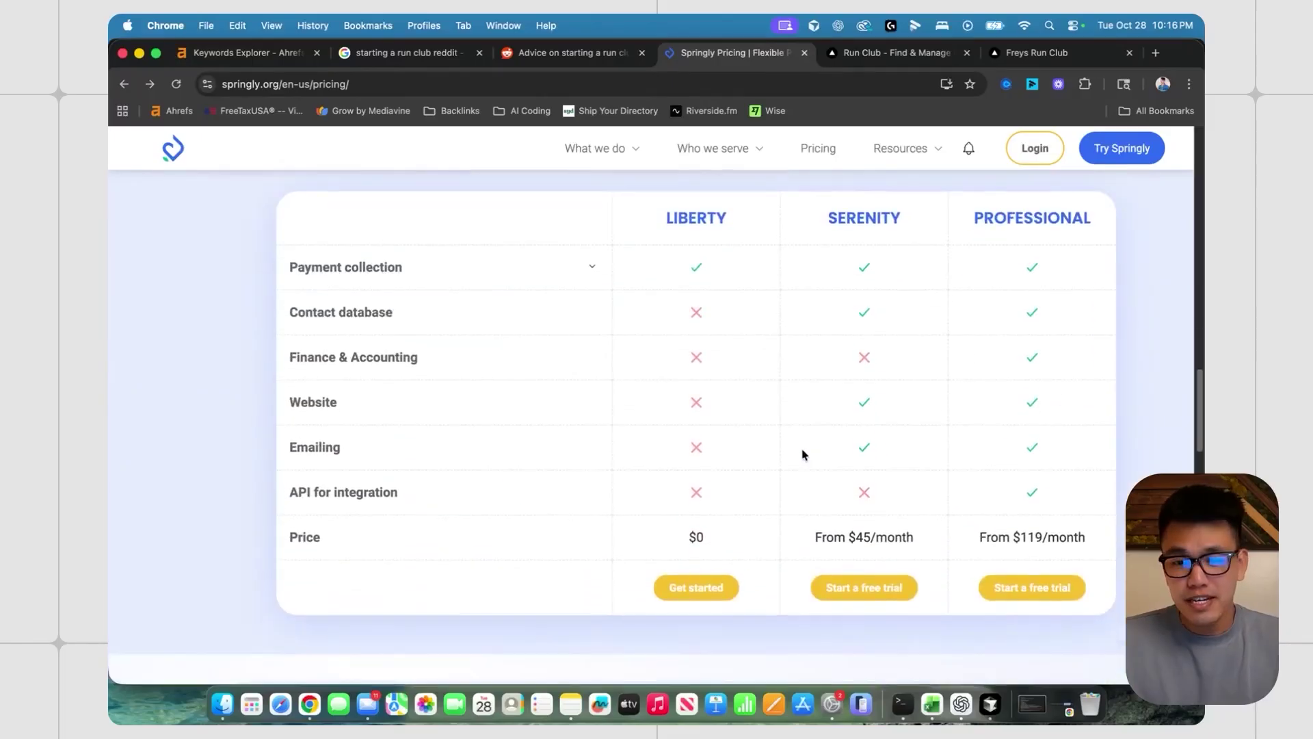
scroll(803, 454, up, 1)
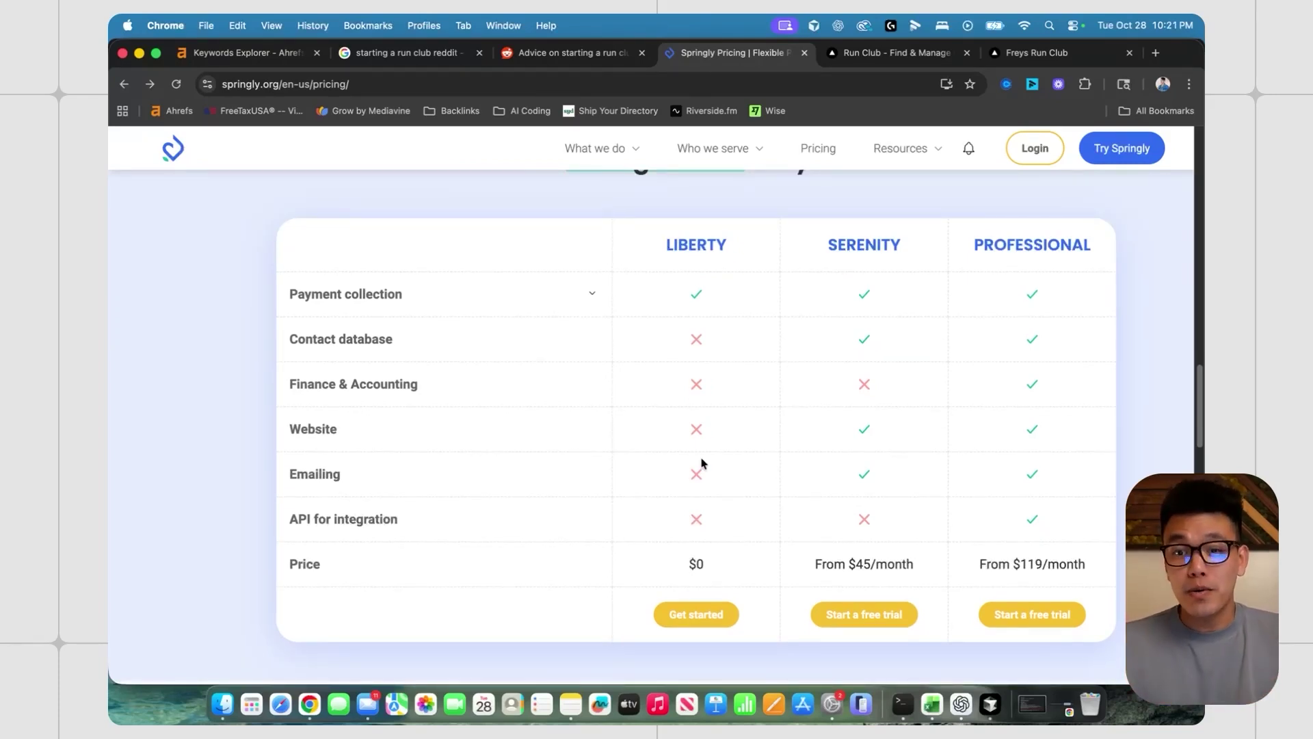
Return to the club's Website Builder and scroll through it before the Find Your Run Crew page.
click(890, 53)
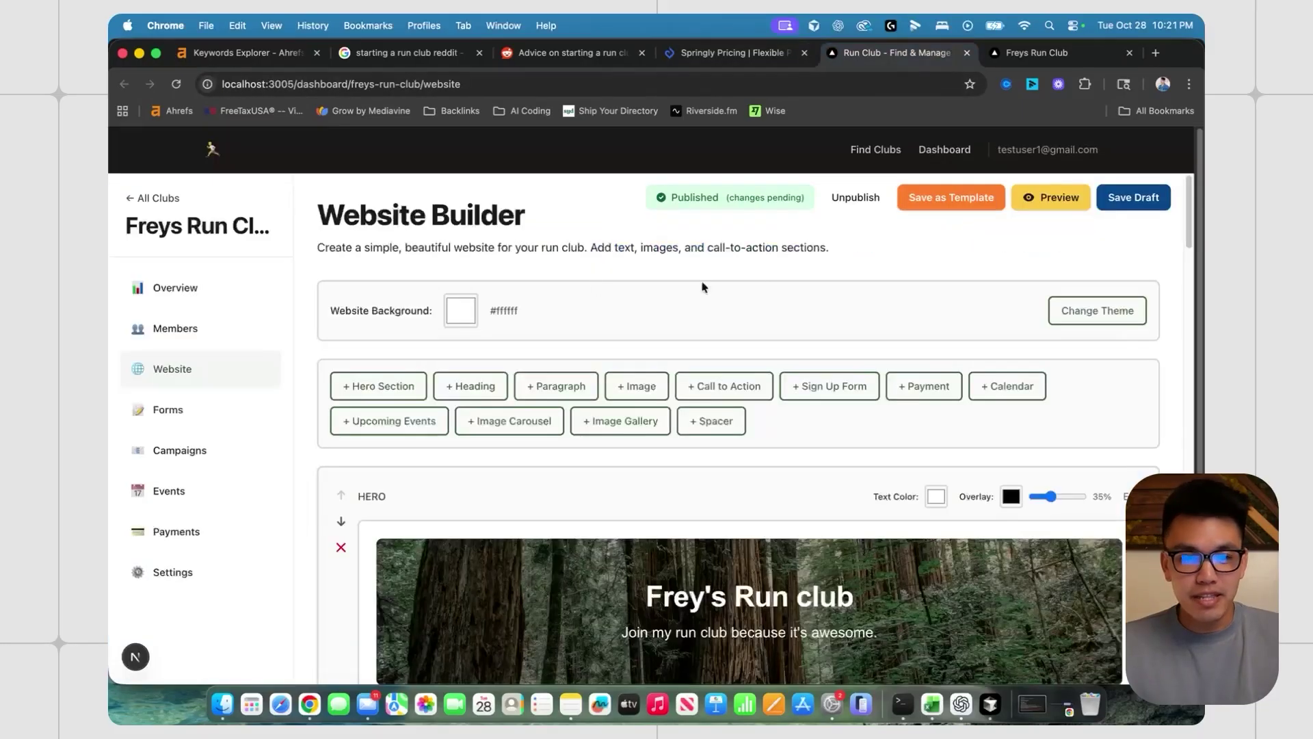
scroll(572, 309, down, 5)
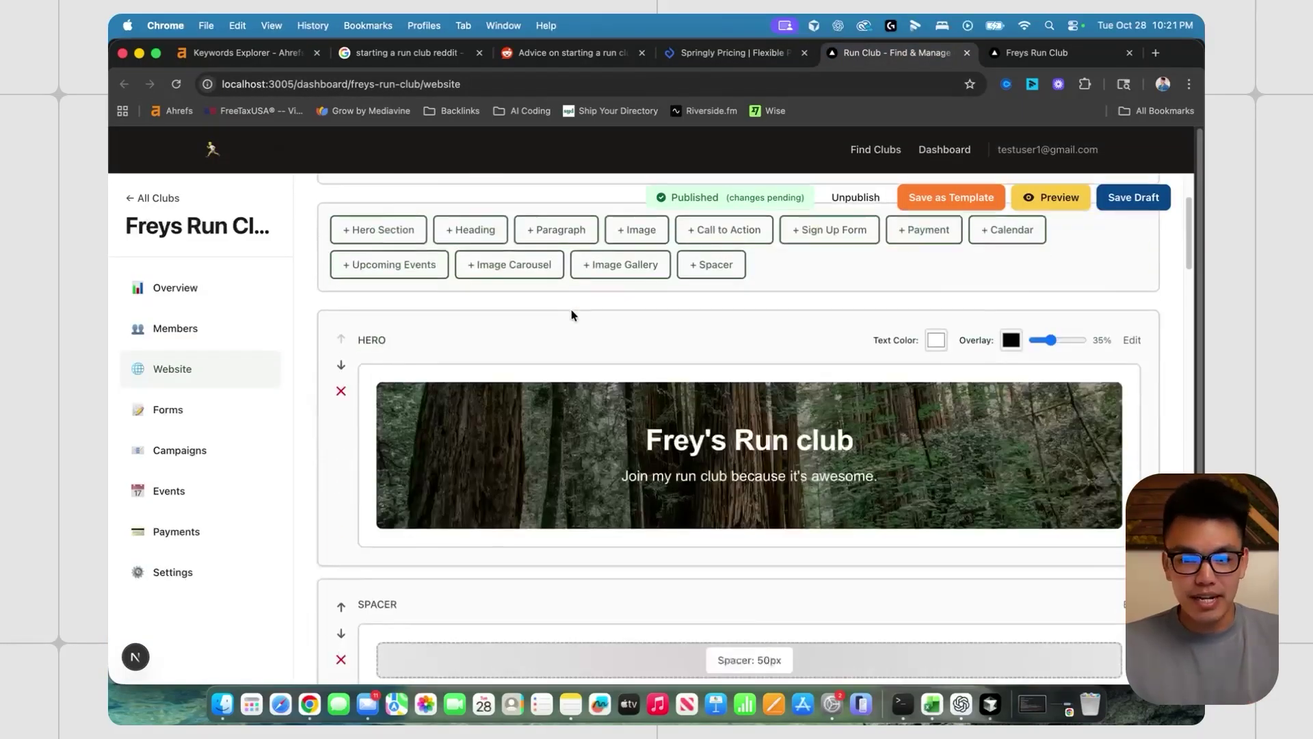
scroll(573, 314, up, 4)
scroll(573, 314, up, 1)
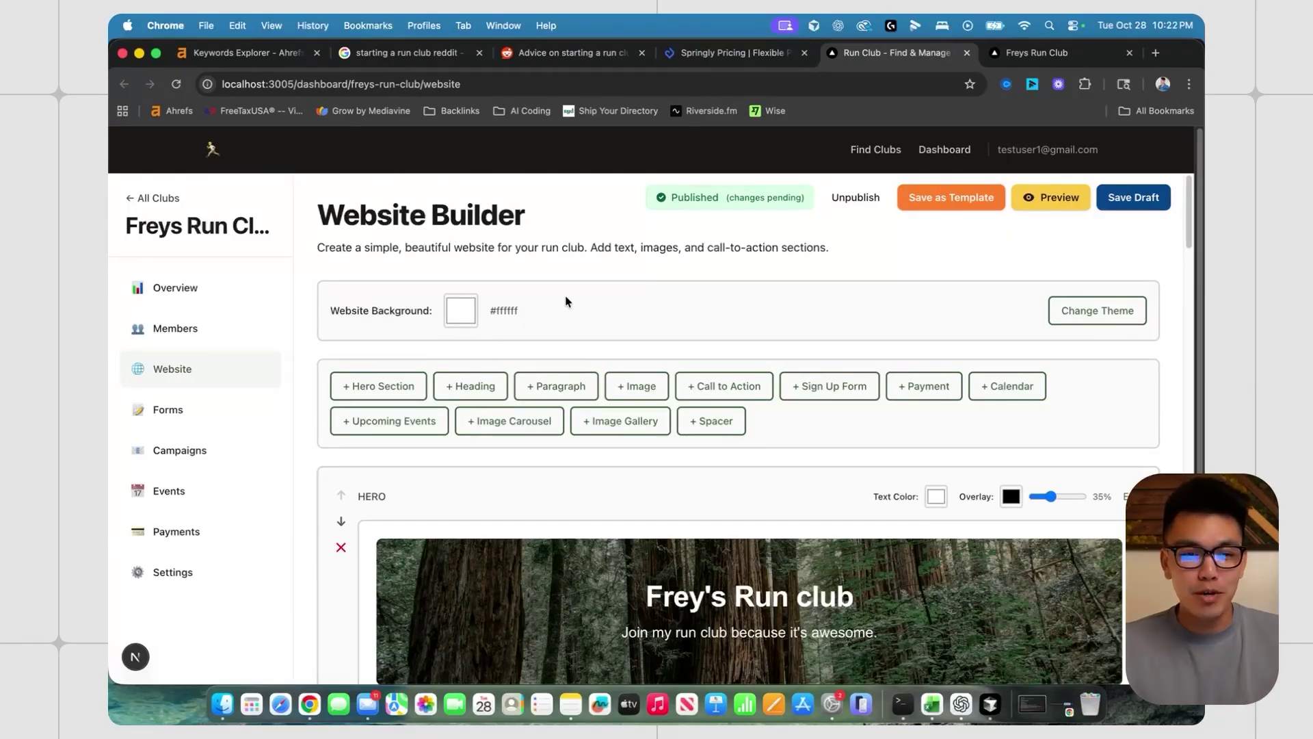
scroll(566, 301, down, 1)
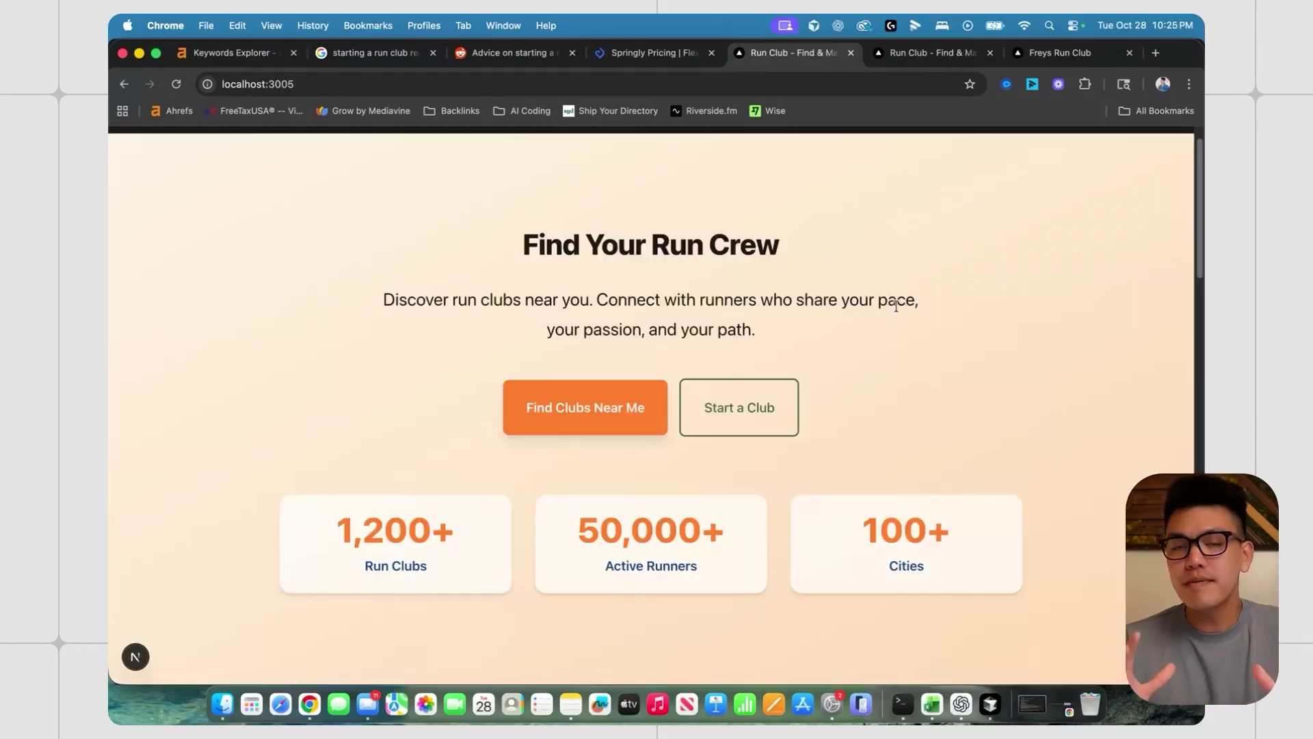
Scroll the home page to Featured clubs and back, try Start a Club, then open the Dashboard.
scroll(896, 306, down, 2)
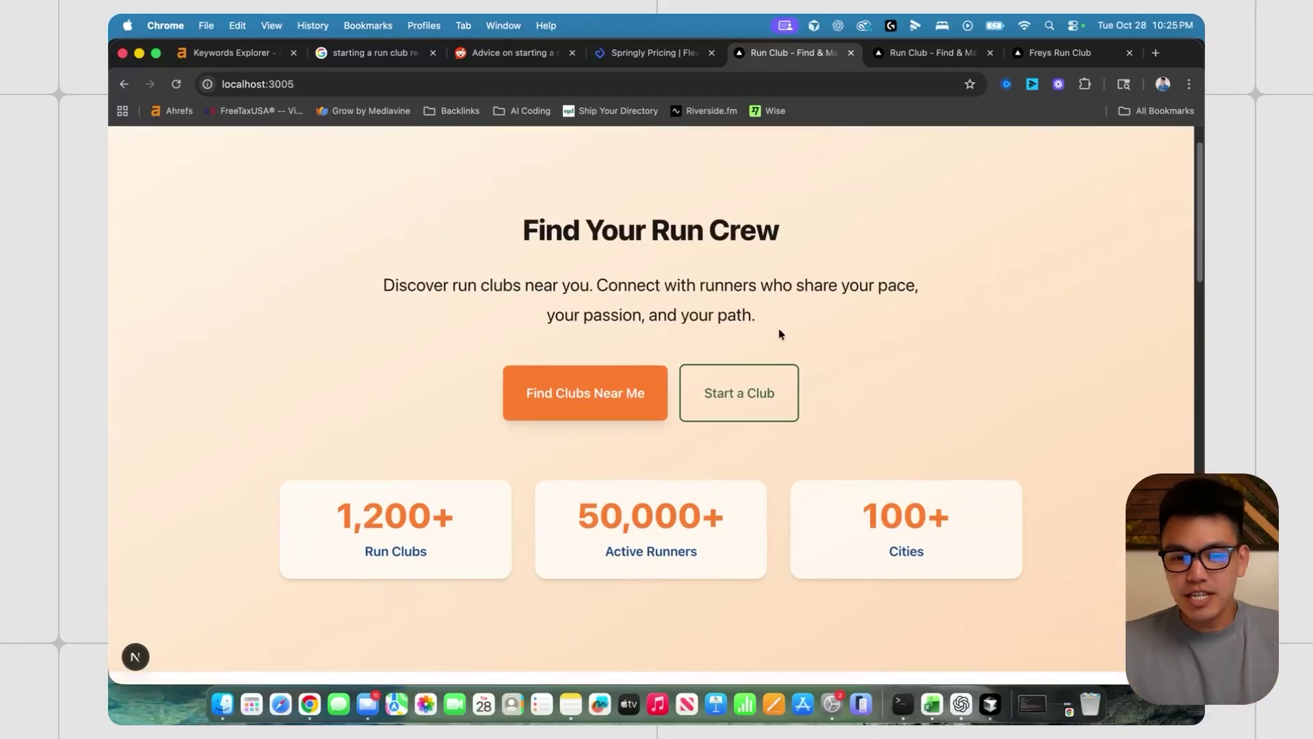
scroll(609, 318, down, 2)
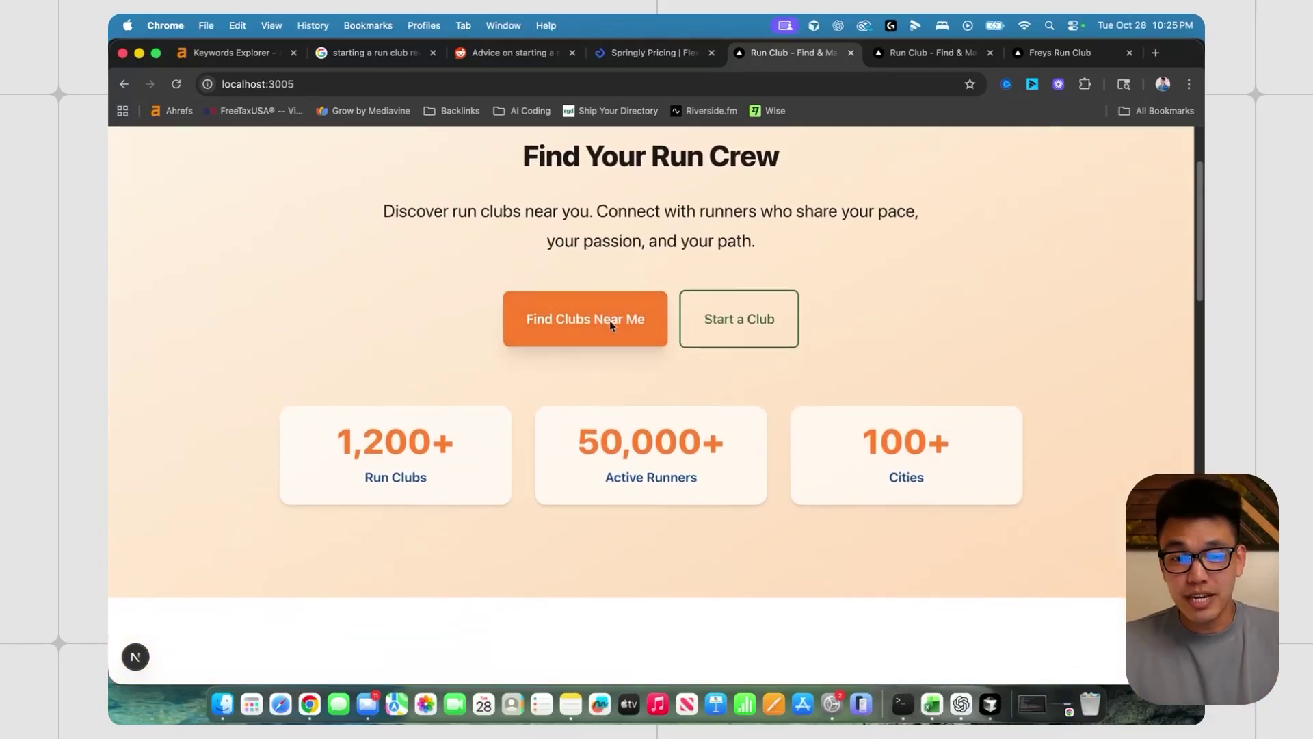
scroll(918, 328, down, 10)
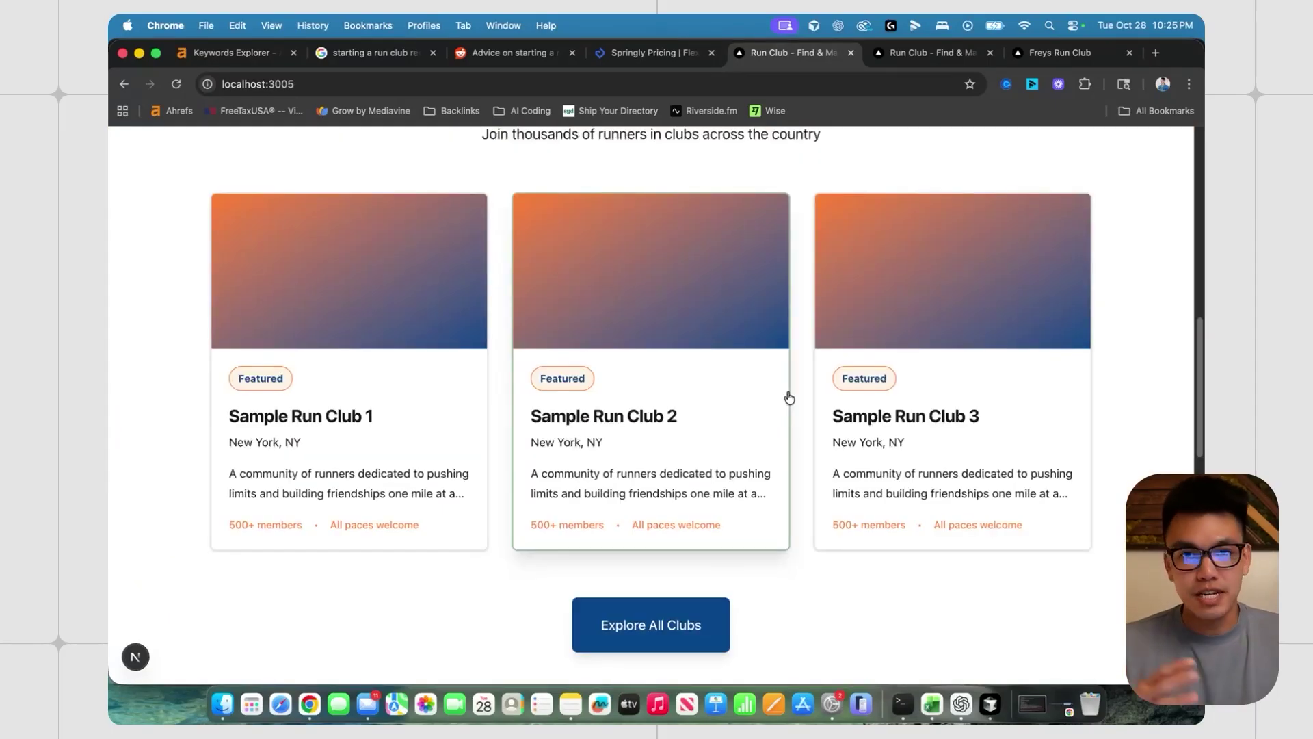
scroll(789, 395, up, 9)
scroll(790, 383, up, 3)
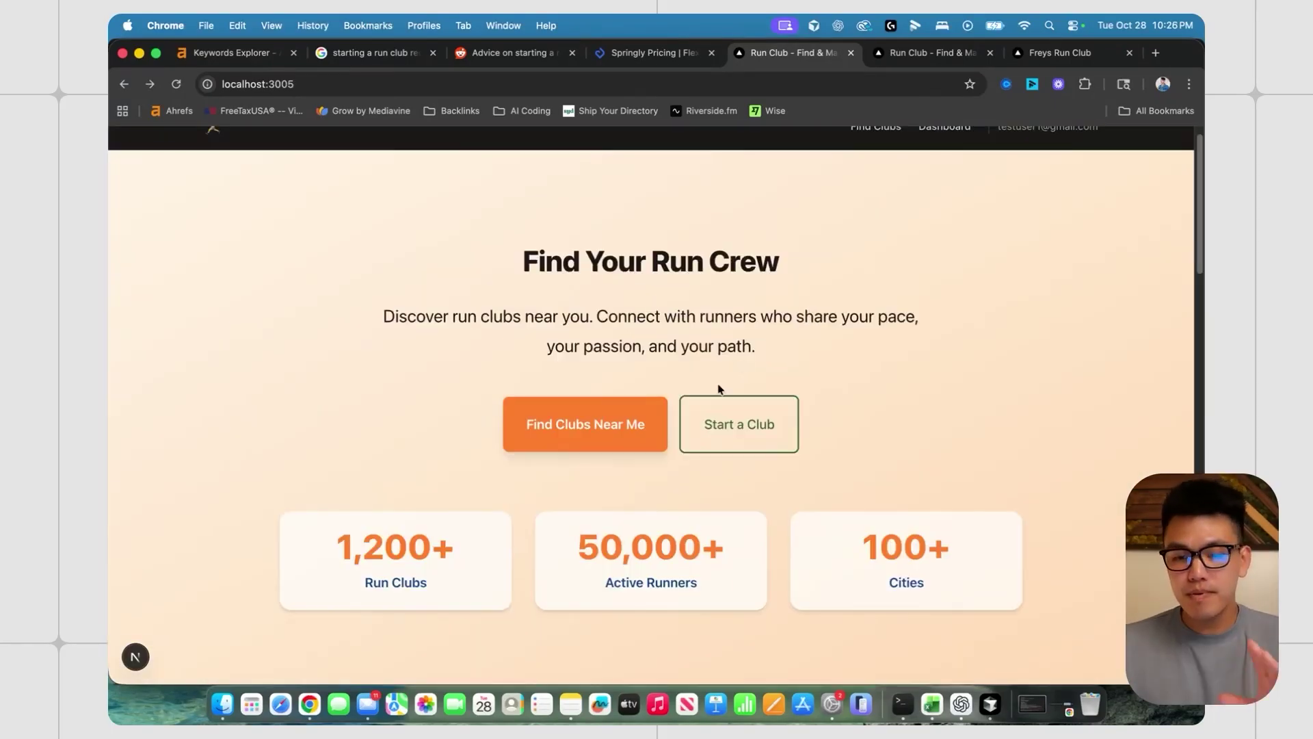
click(759, 419)
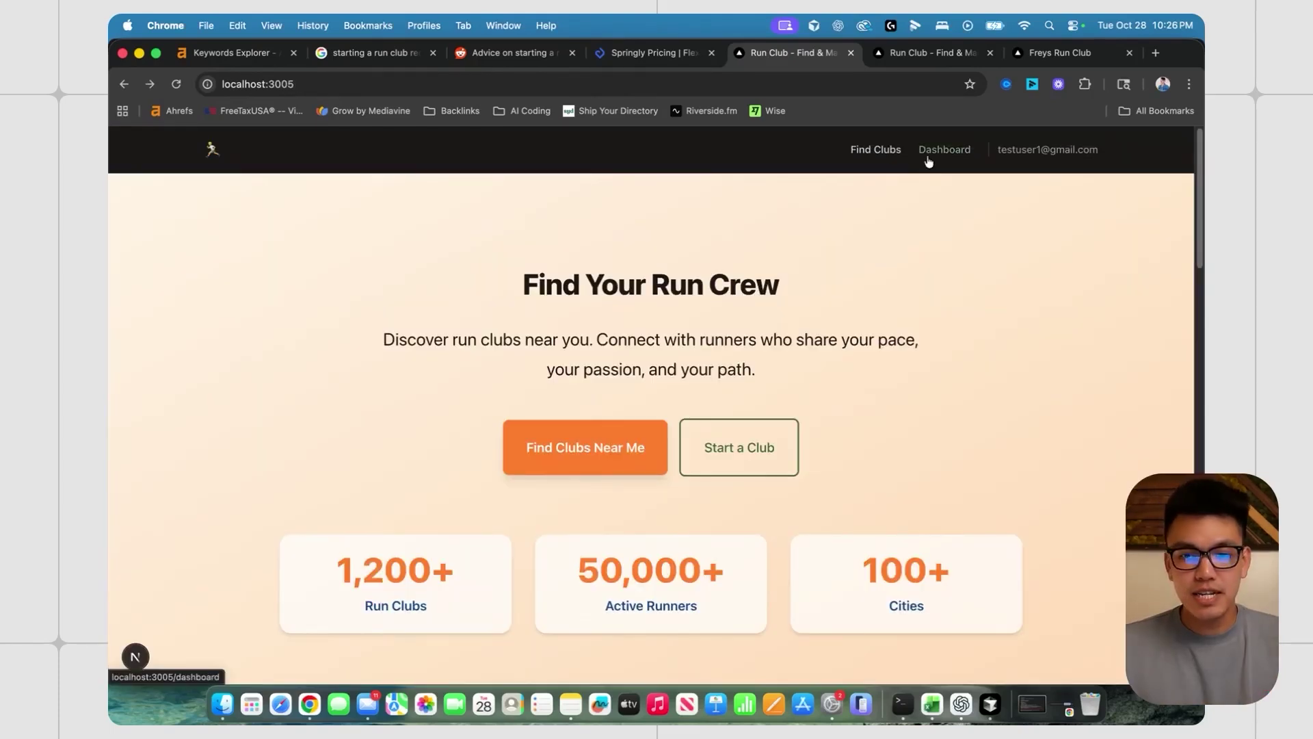
click(928, 152)
Open the Freys Run Club dashboard and highlight the Total Members and Active Forms cards.
scroll(361, 437, down, 2)
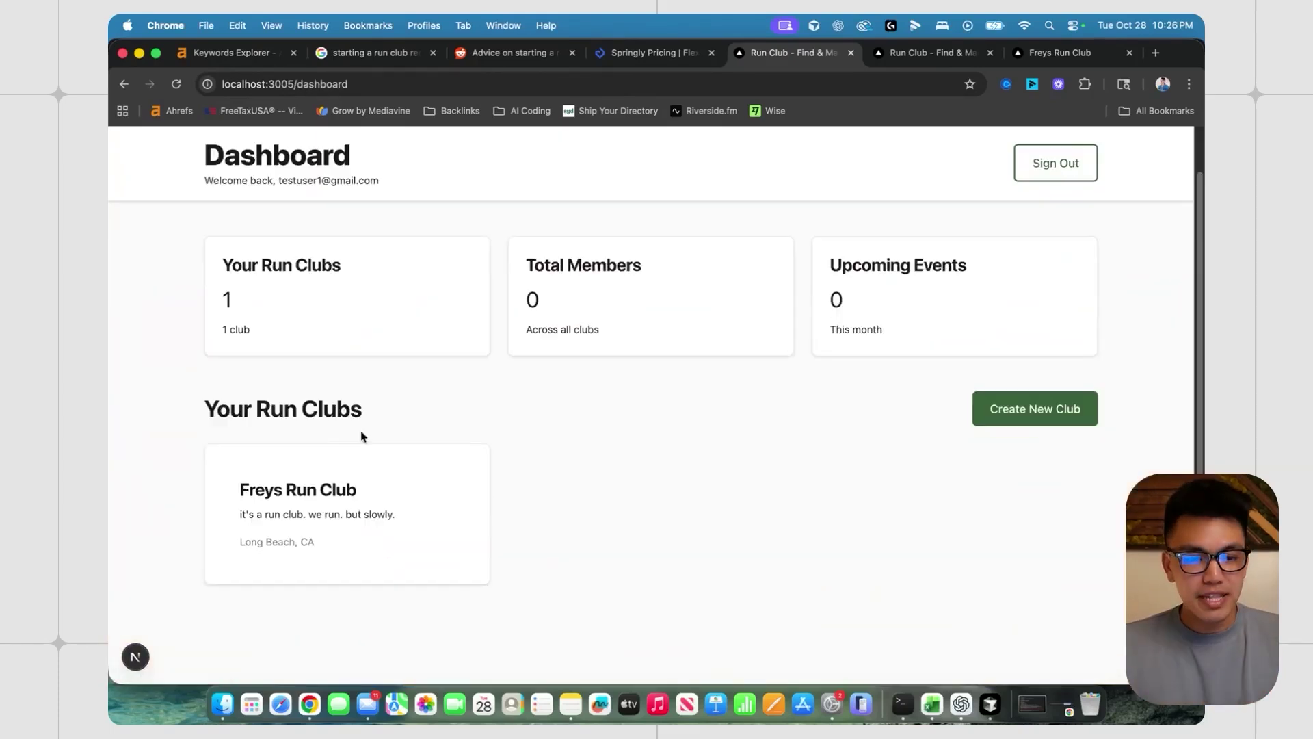
click(405, 488)
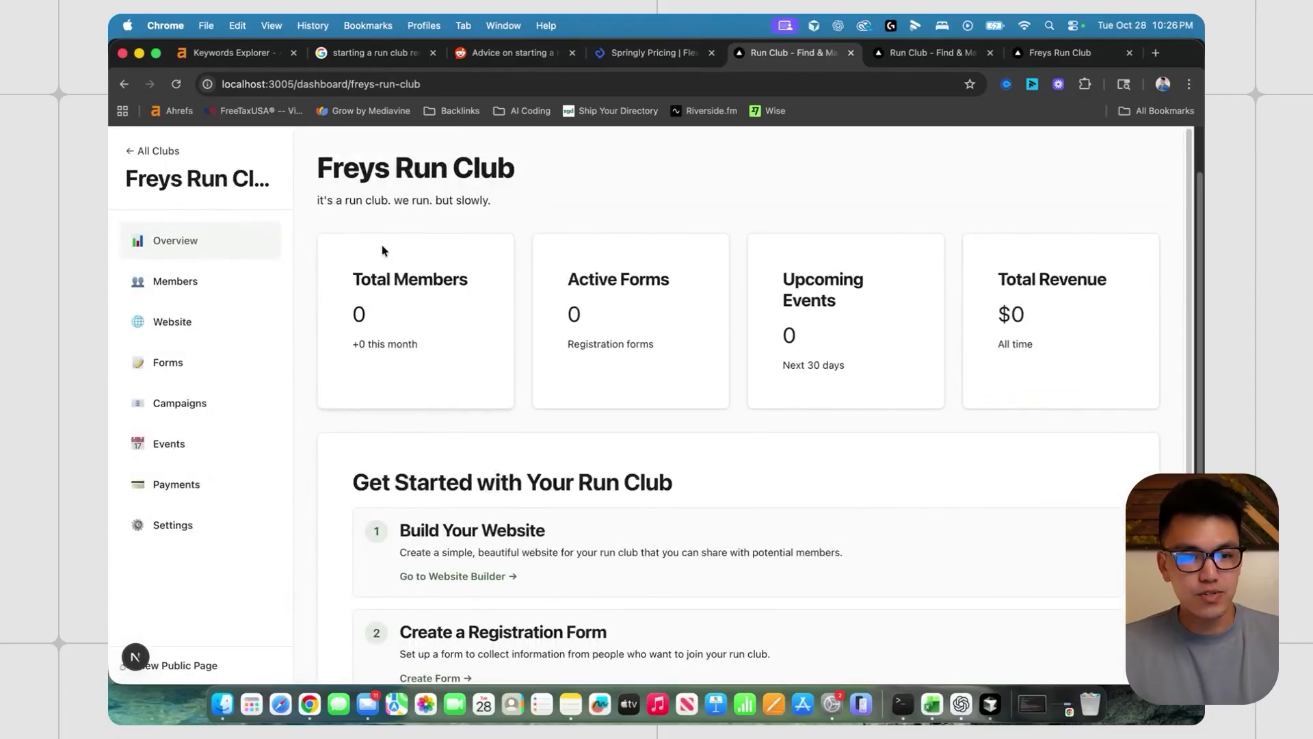
drag(360, 279, 593, 277)
triple_click(594, 276)
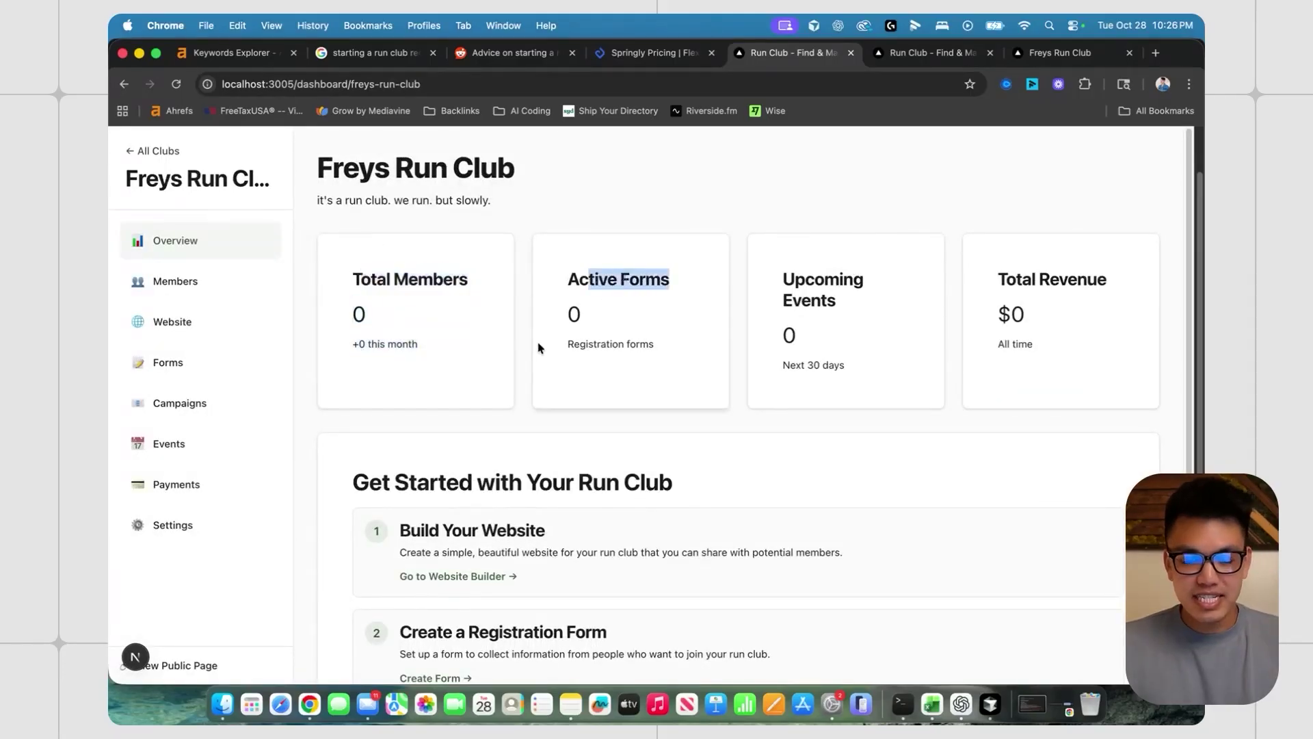
Highlight the Get Started steps (website, registration form, payments, Instagram), then visit Members and Website.
scroll(523, 335, down, 5)
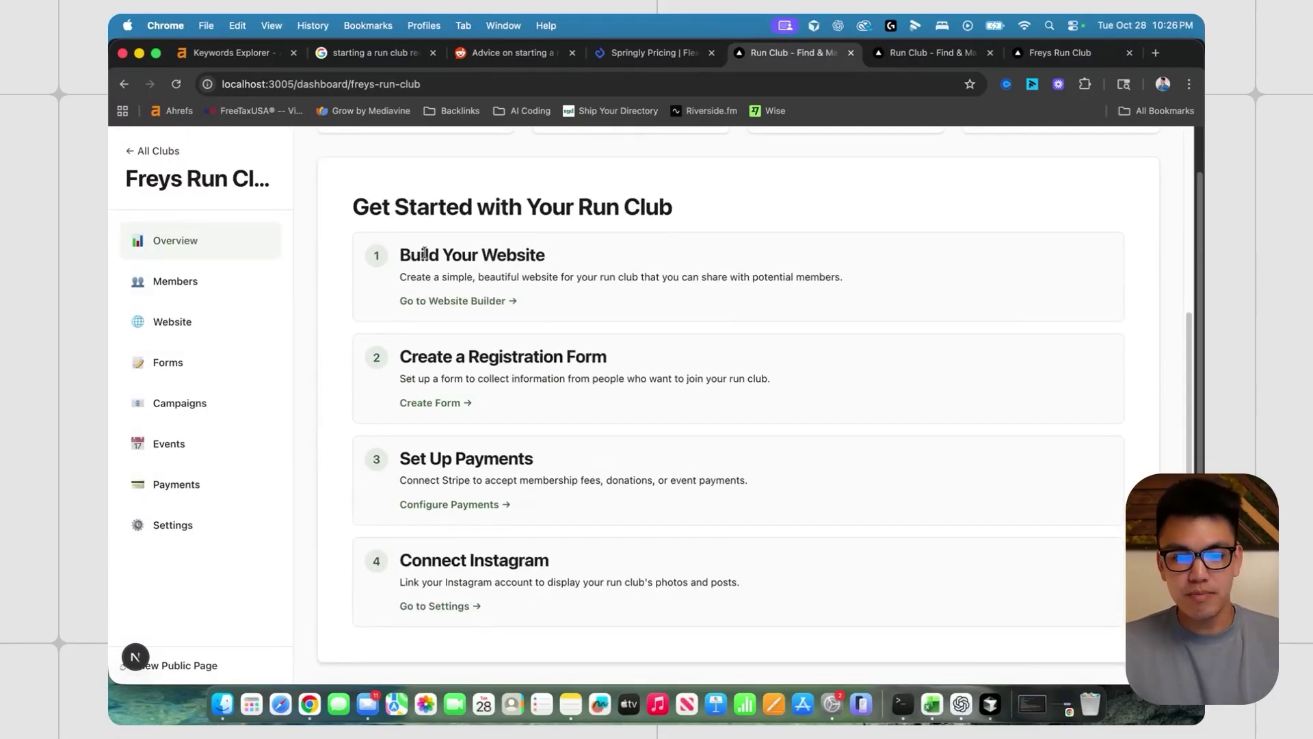
drag(424, 253, 619, 257)
drag(479, 357, 593, 371)
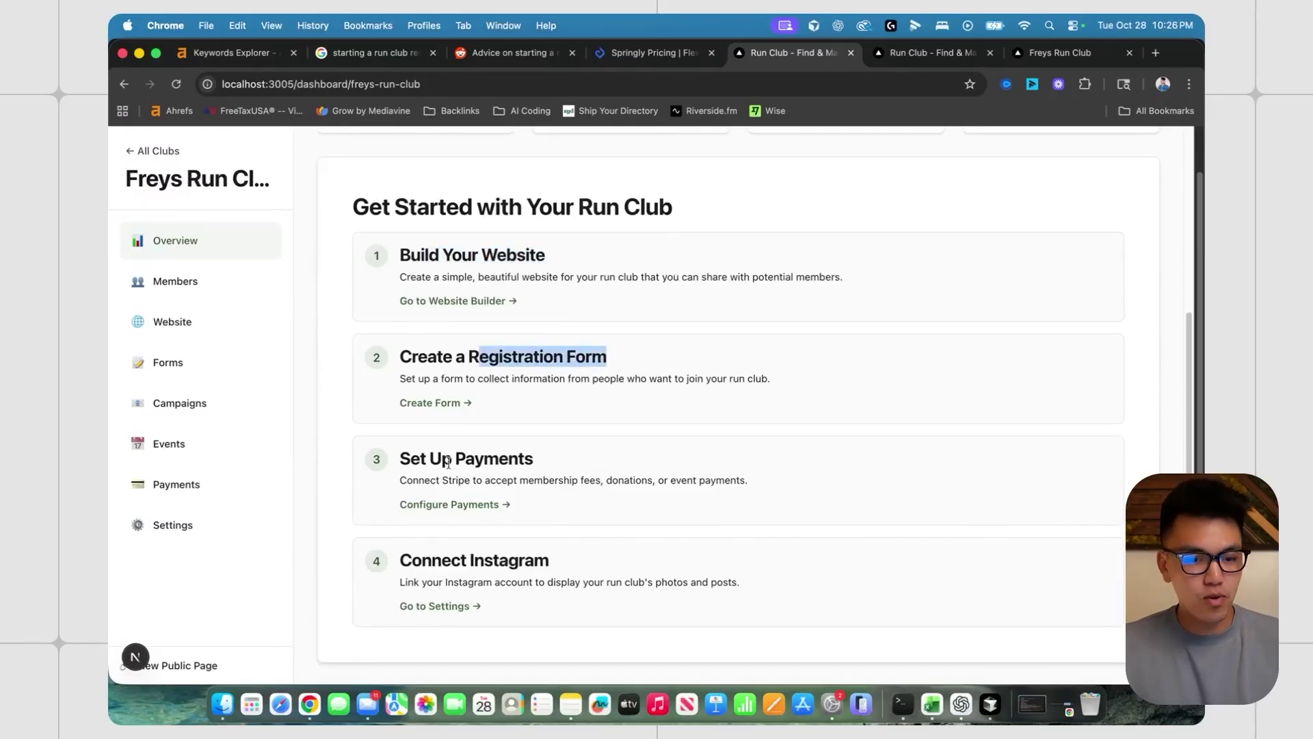
drag(414, 460, 523, 462)
drag(432, 560, 533, 564)
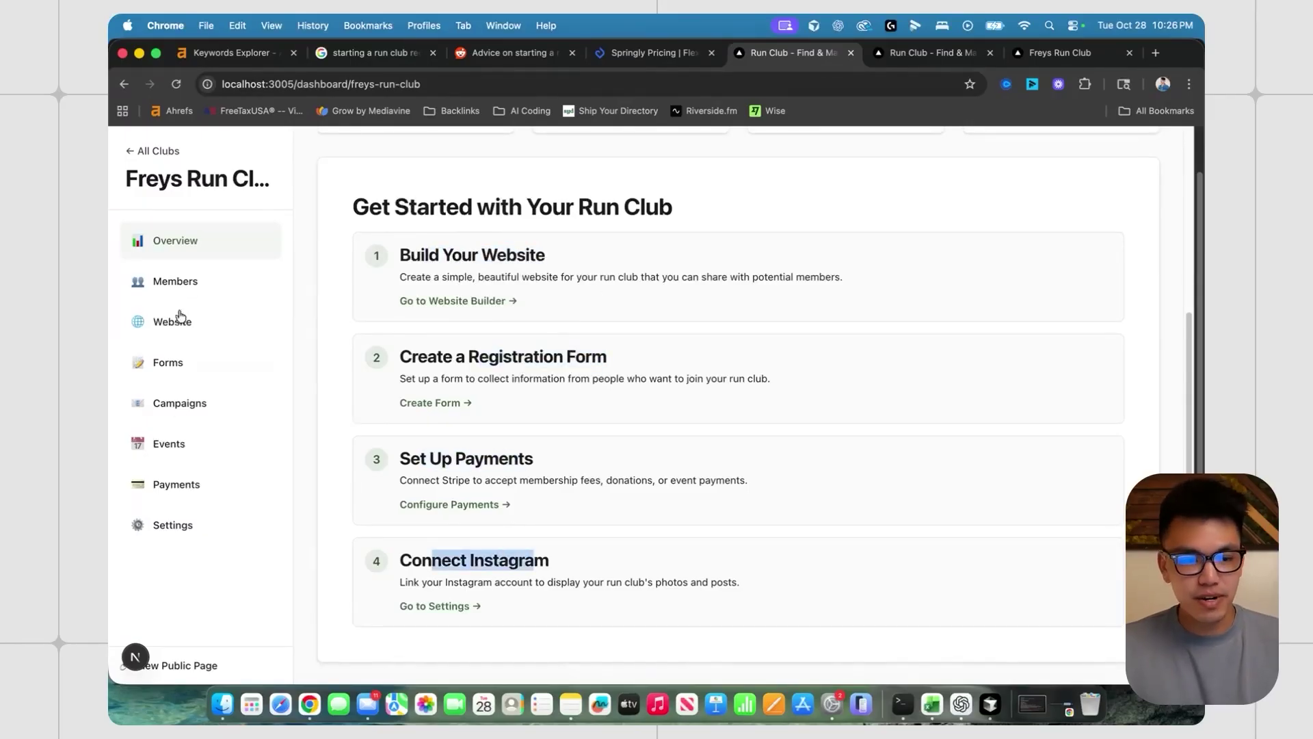
click(181, 283)
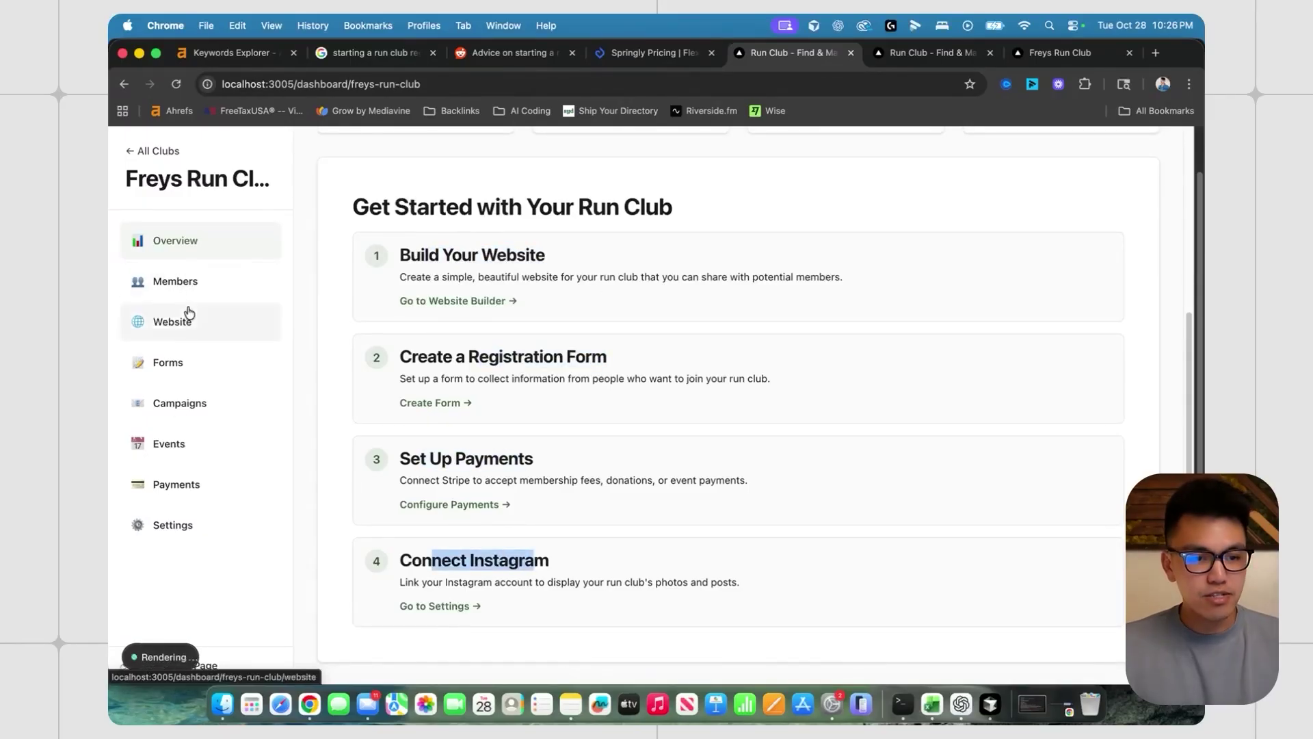
click(241, 323)
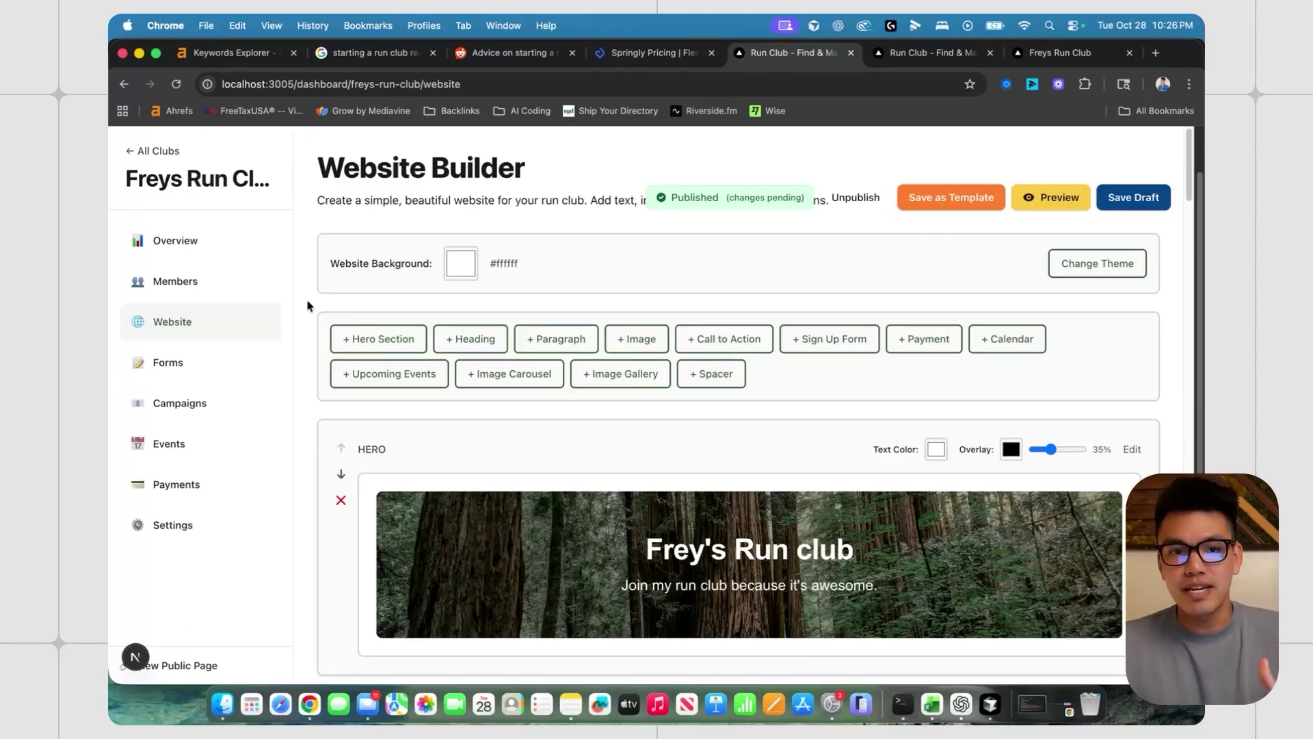
Scroll the Website Builder briefly, then switch to the already-open Freys Run Club public page tab.
scroll(307, 305, down, 1)
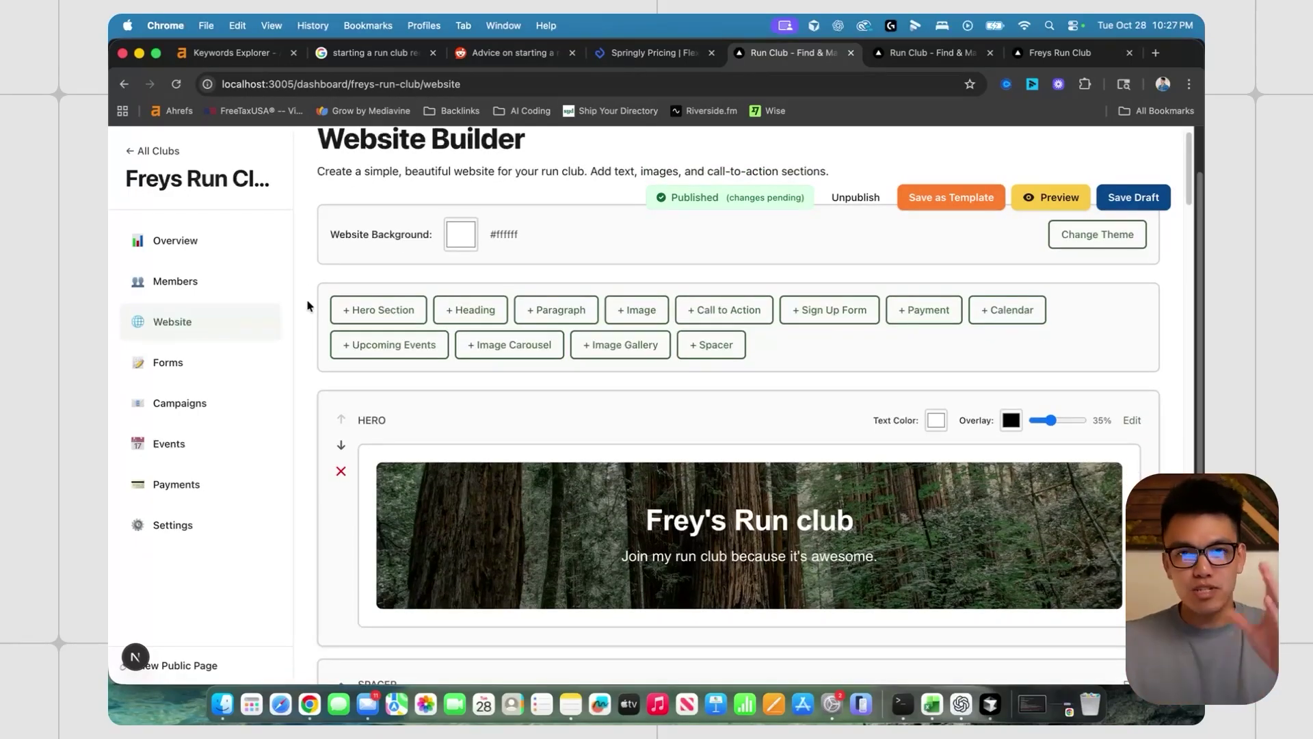
scroll(307, 306, up, 1)
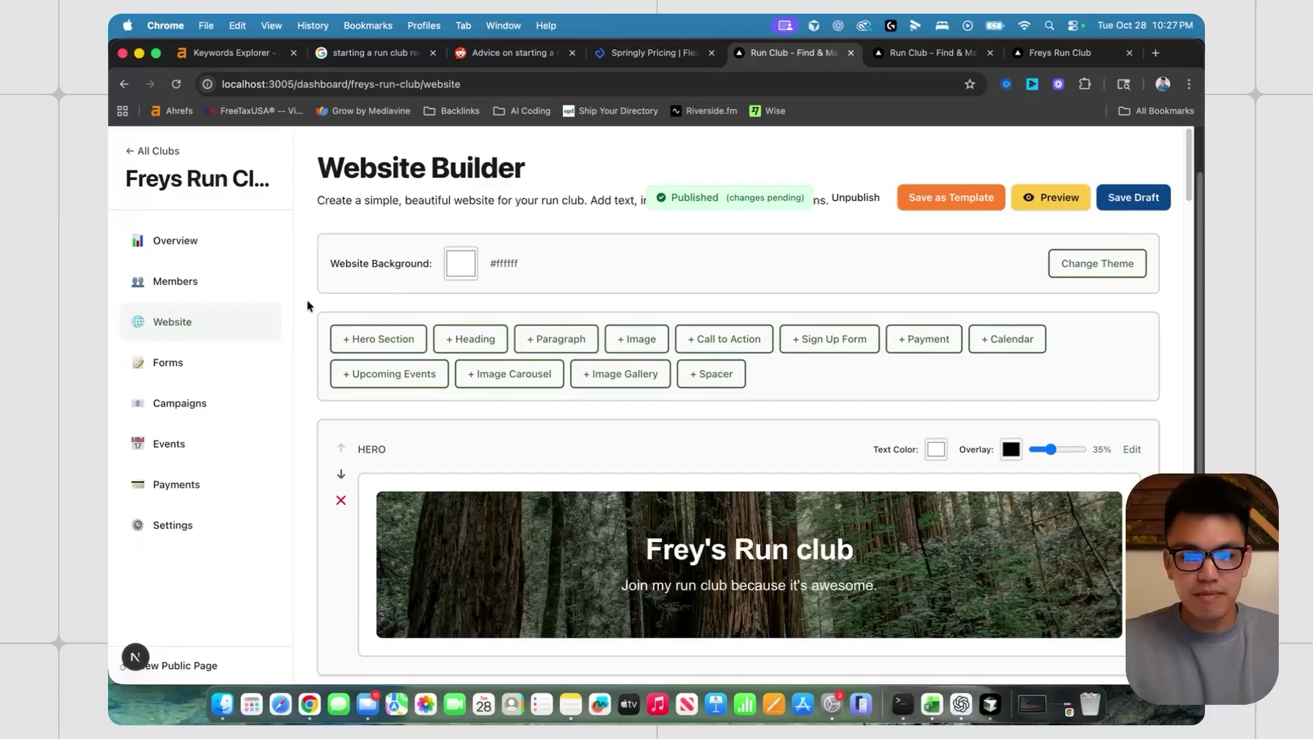
scroll(307, 305, down, 2)
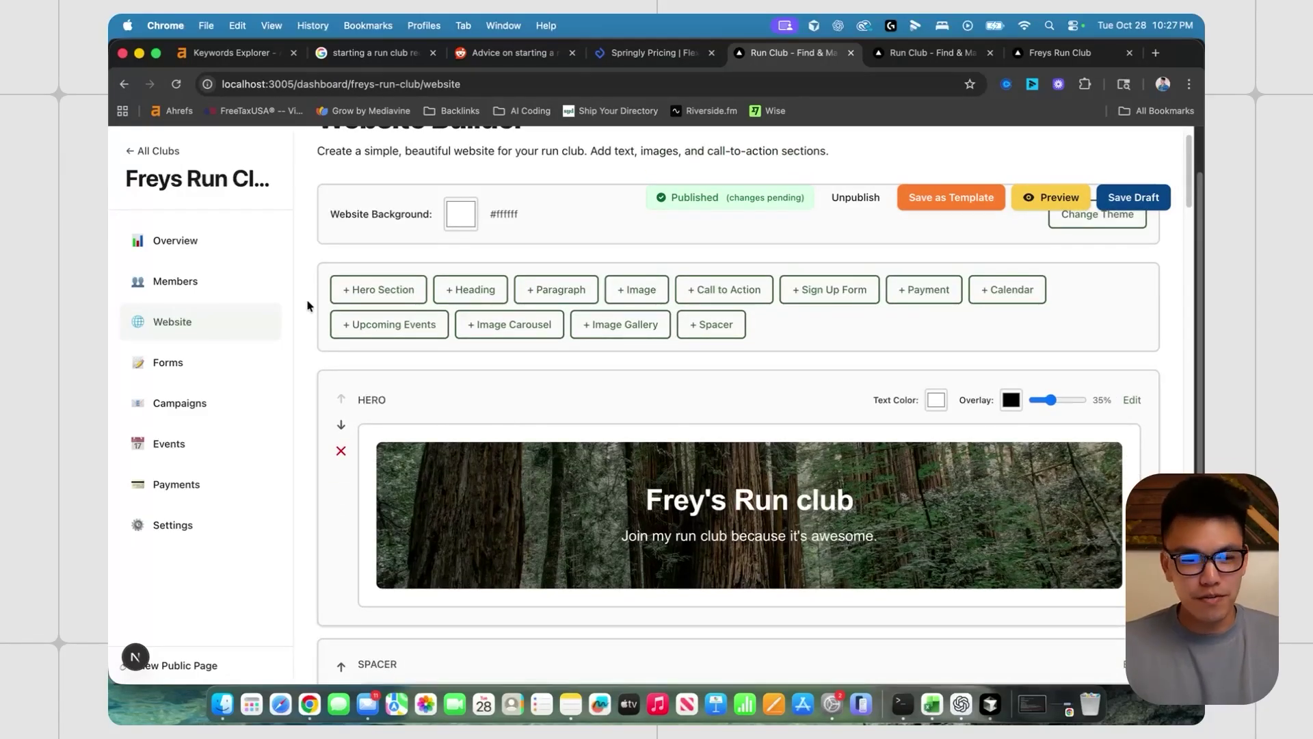
scroll(587, 314, up, 3)
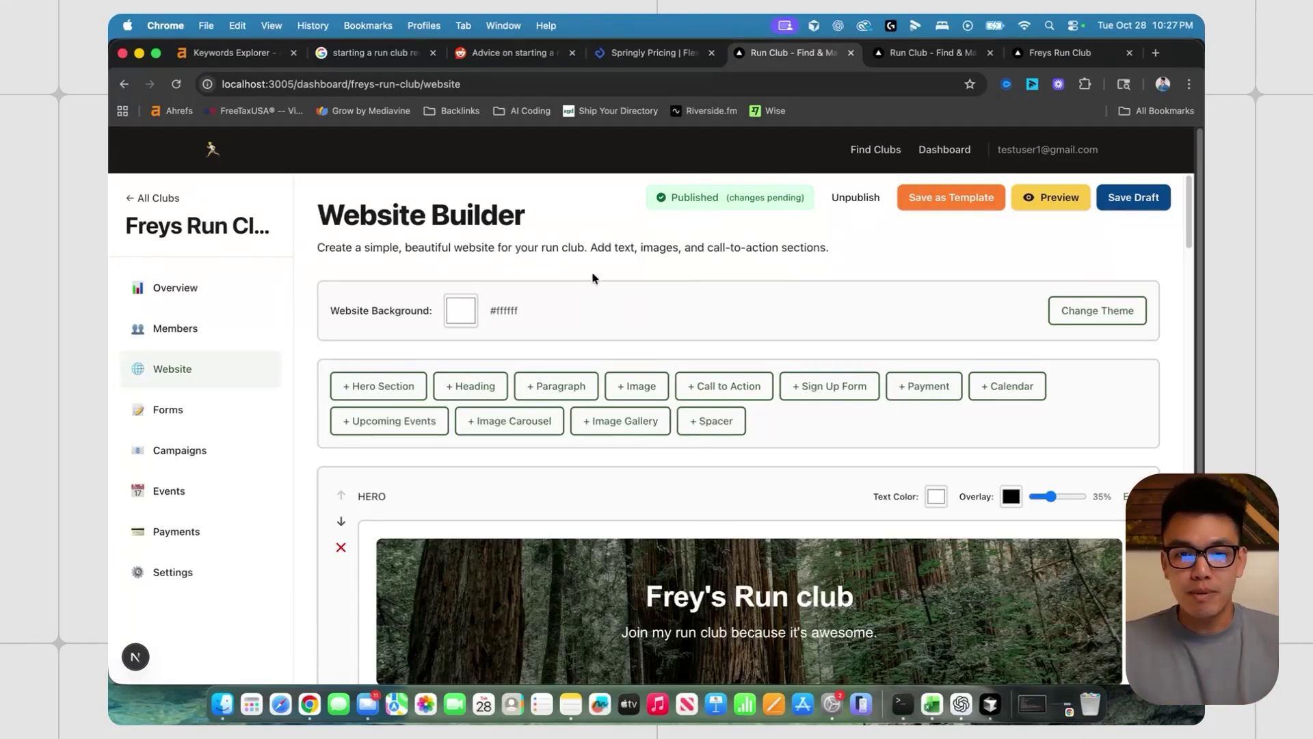
key(super+9)
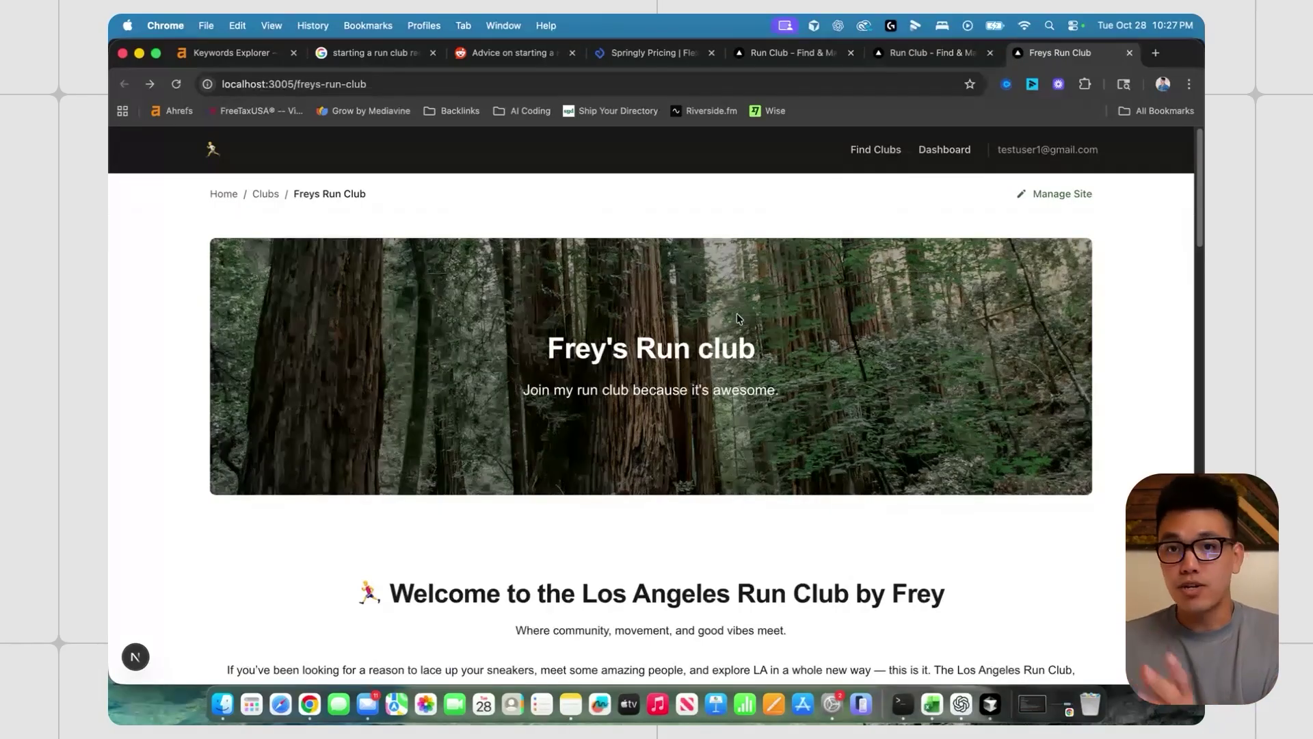
click(357, 85)
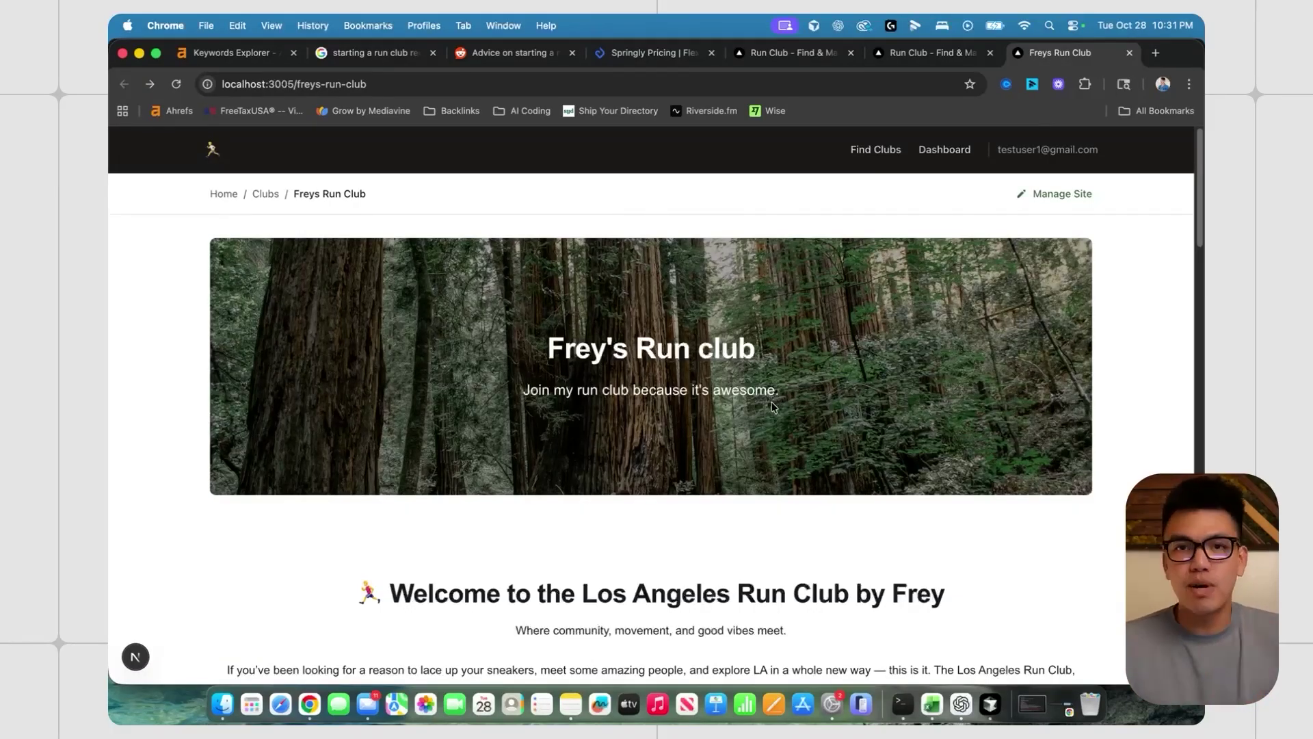
click(933, 52)
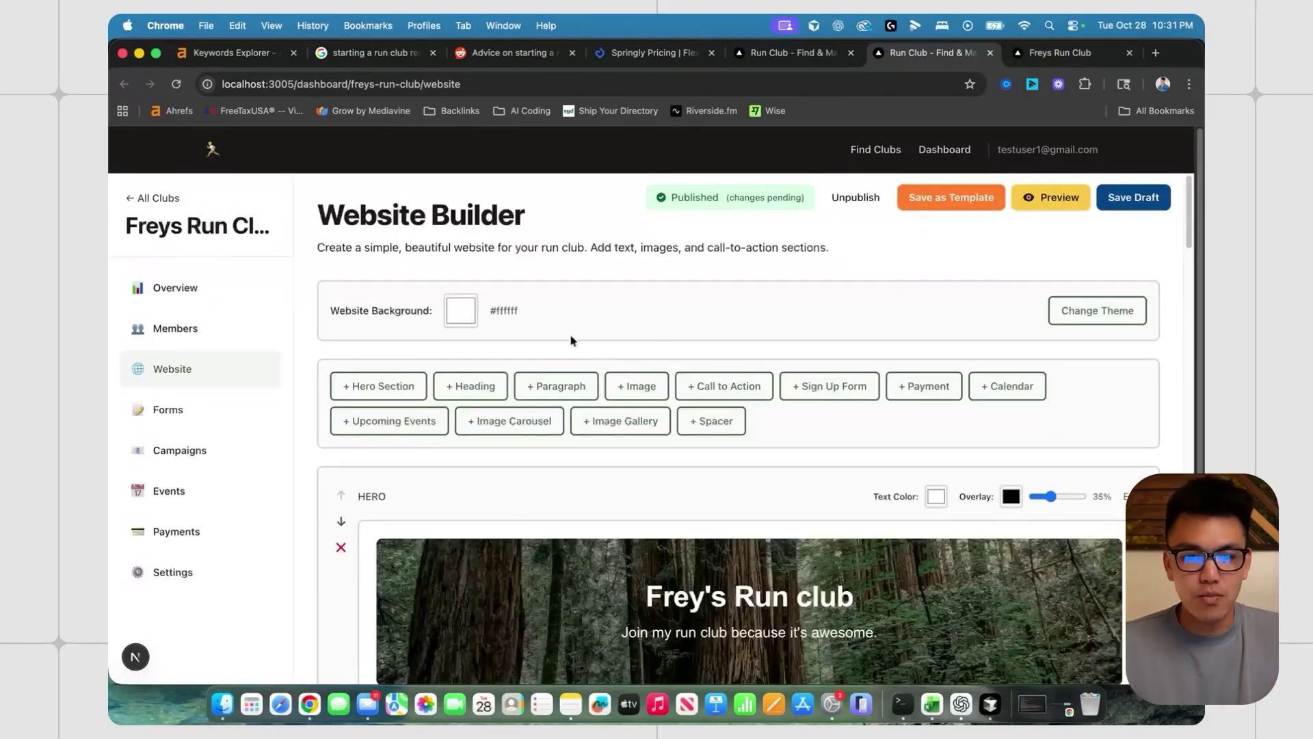
click(1062, 55)
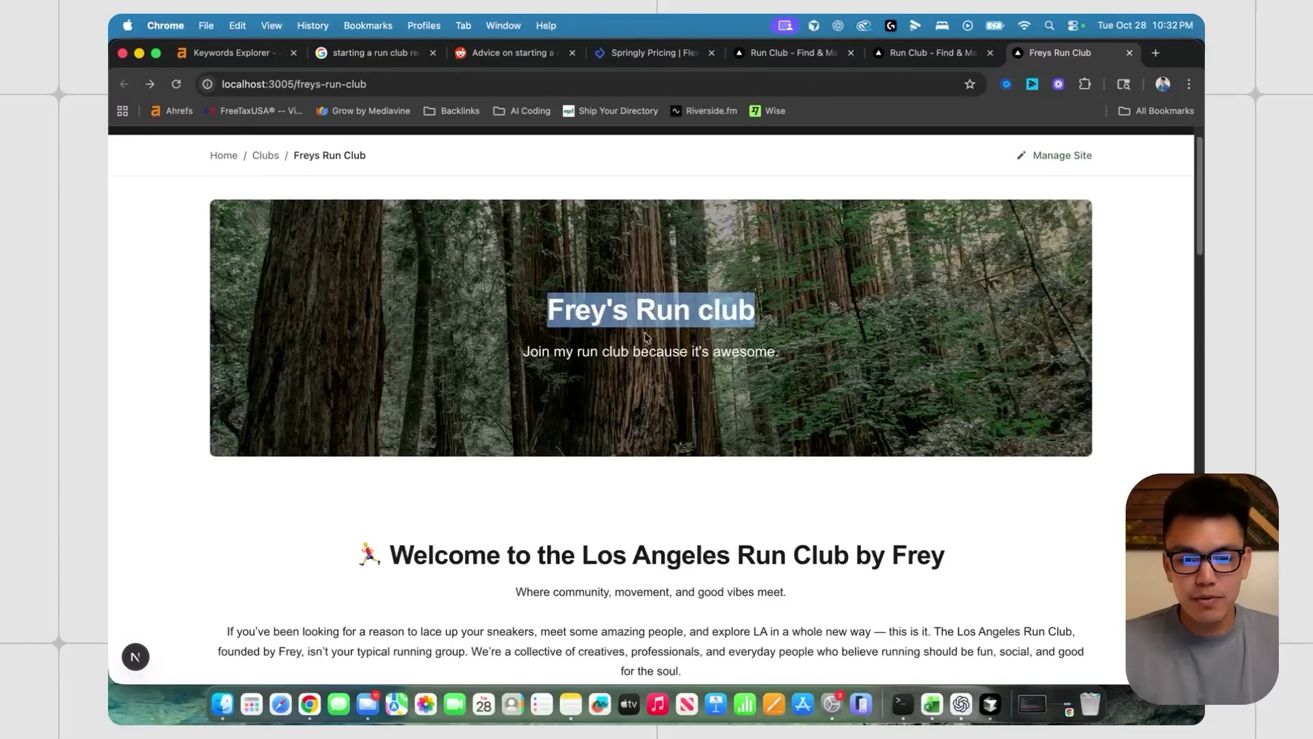
scroll(645, 336, down, 5)
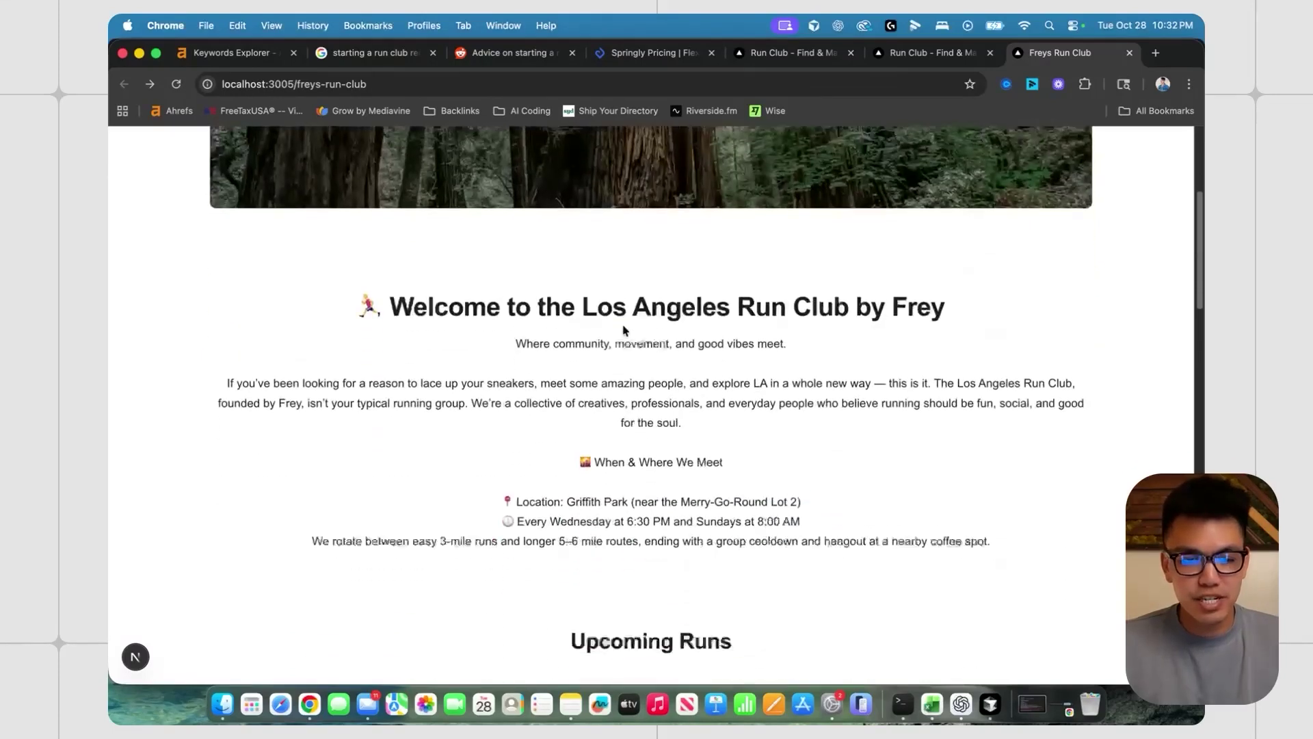
scroll(616, 362, down, 1)
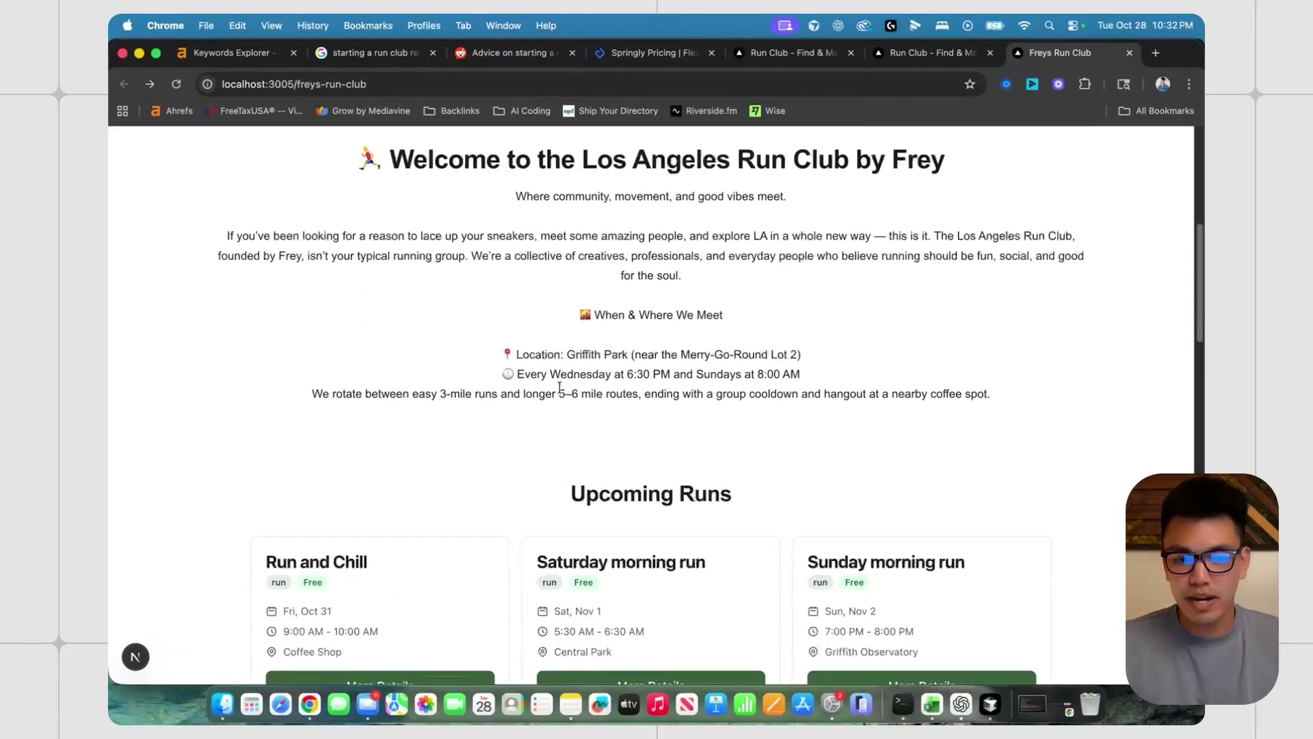
scroll(564, 383, up, 1)
scroll(565, 405, down, 4)
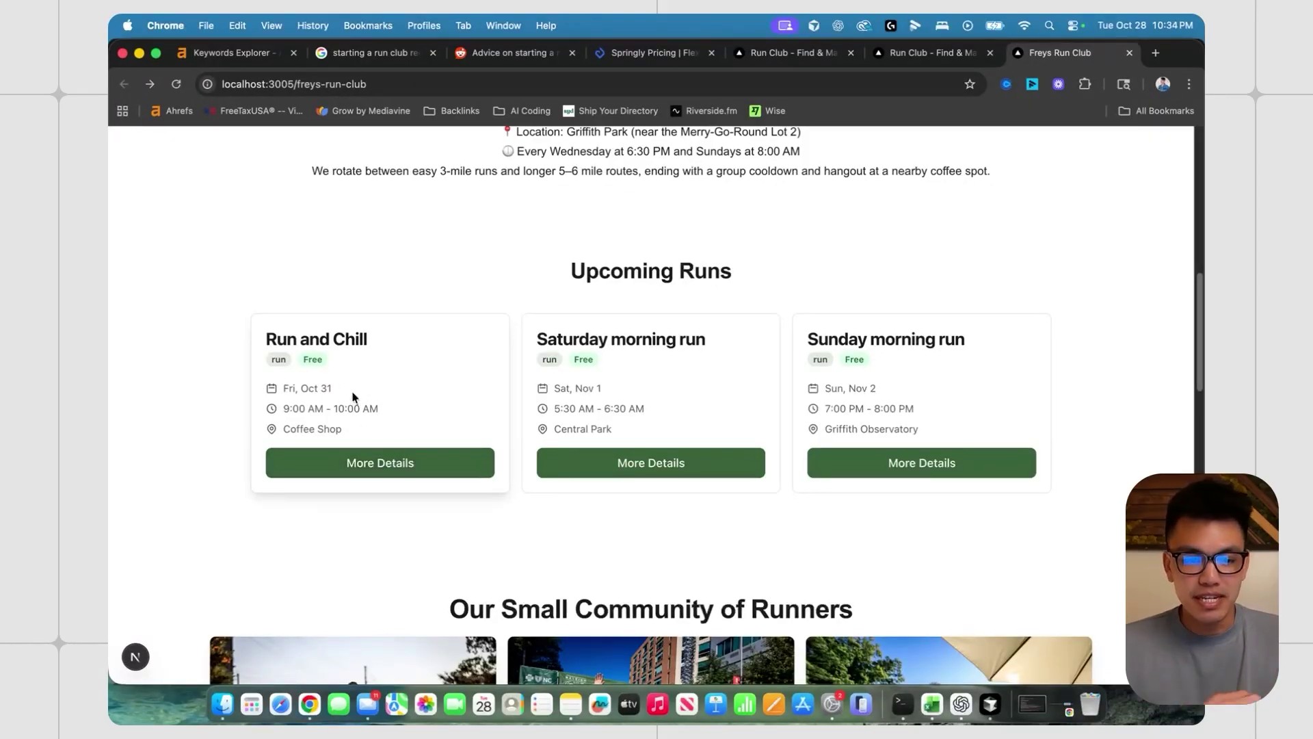
Review the Run and Chill run details, then scroll down to the calendar and reminder sign-up form.
click(394, 479)
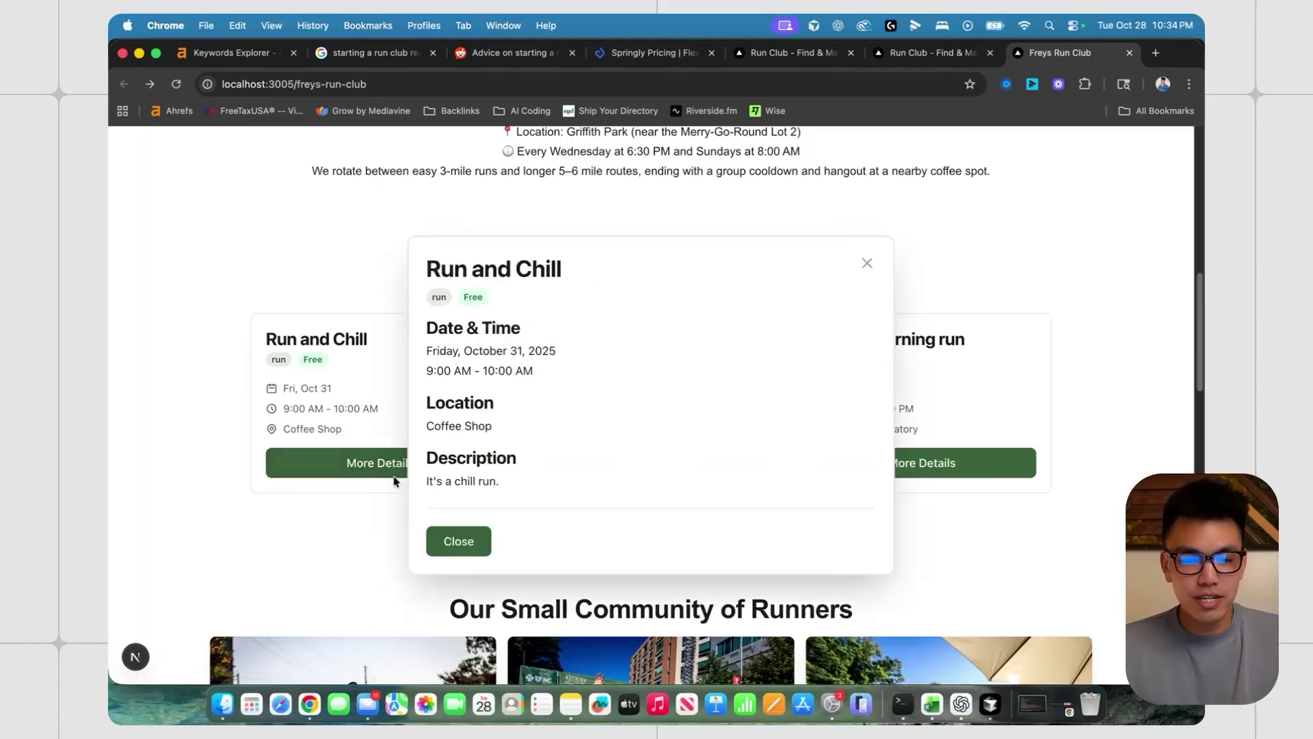
click(305, 522)
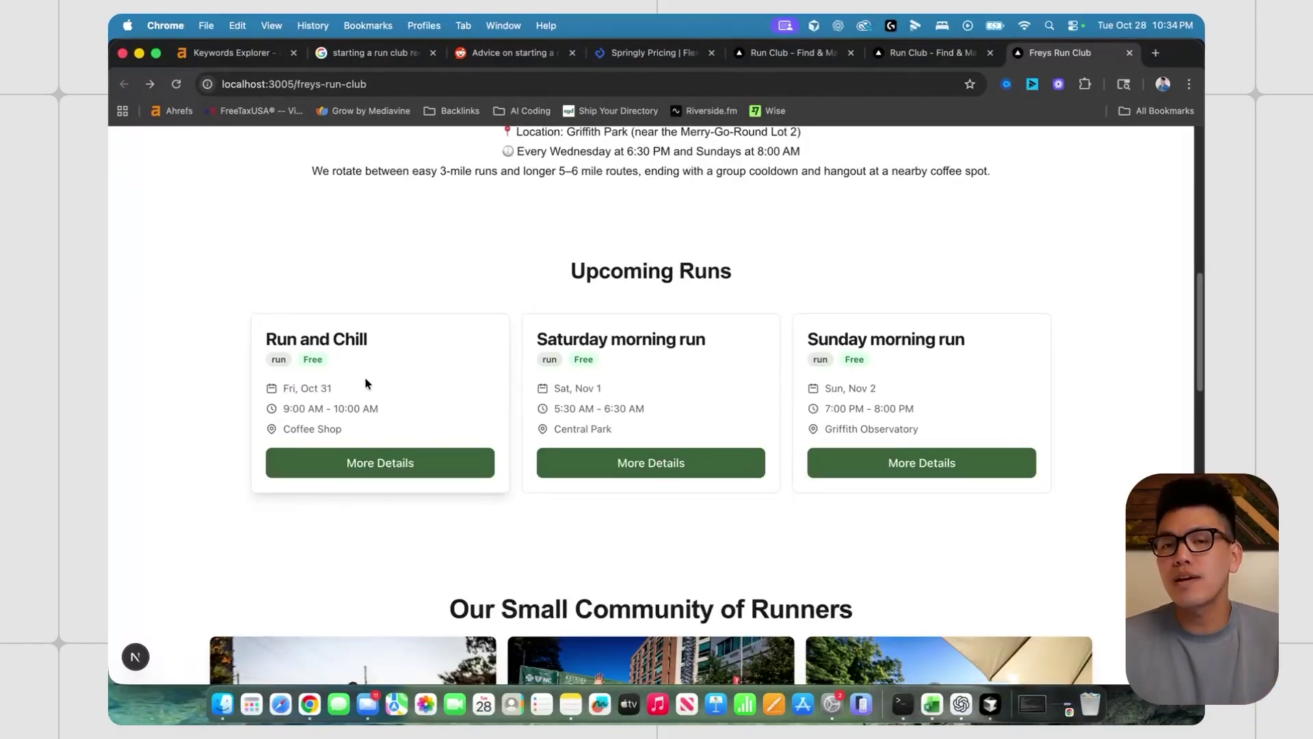
scroll(630, 399, down, 5)
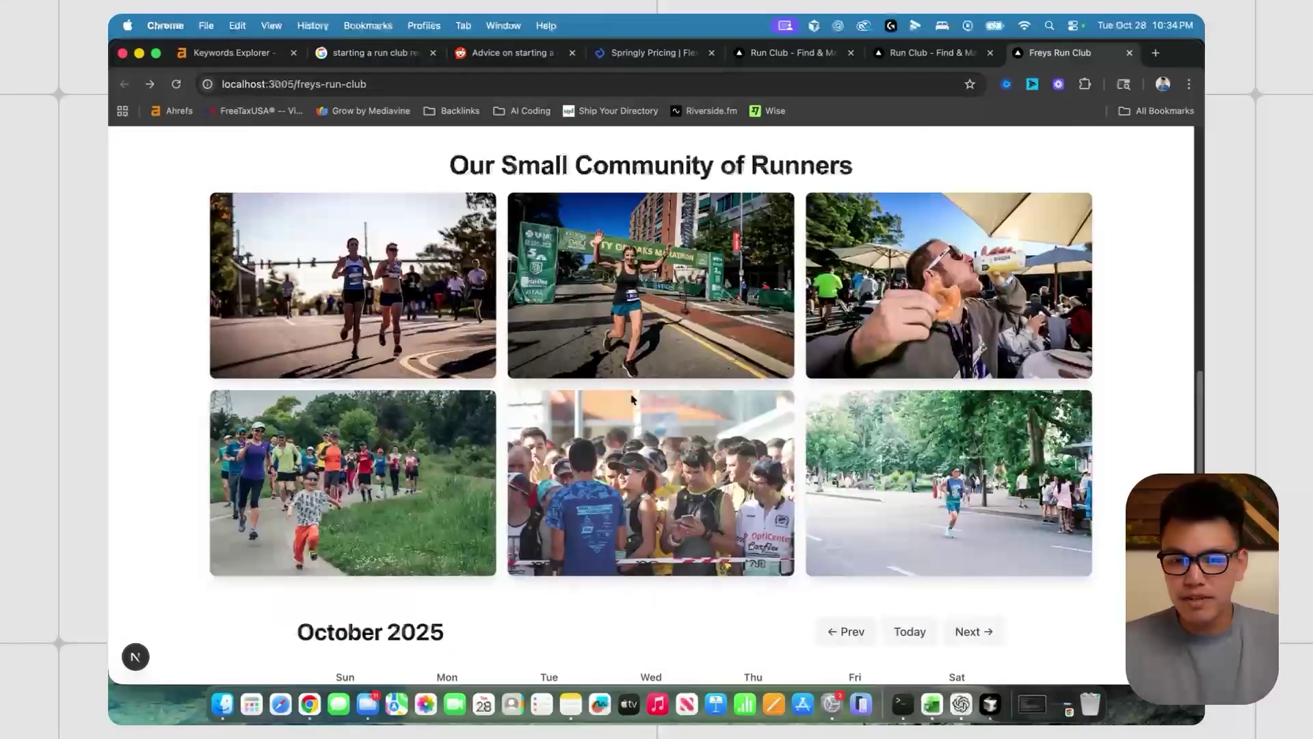
scroll(584, 369, down, 3)
scroll(579, 349, down, 5)
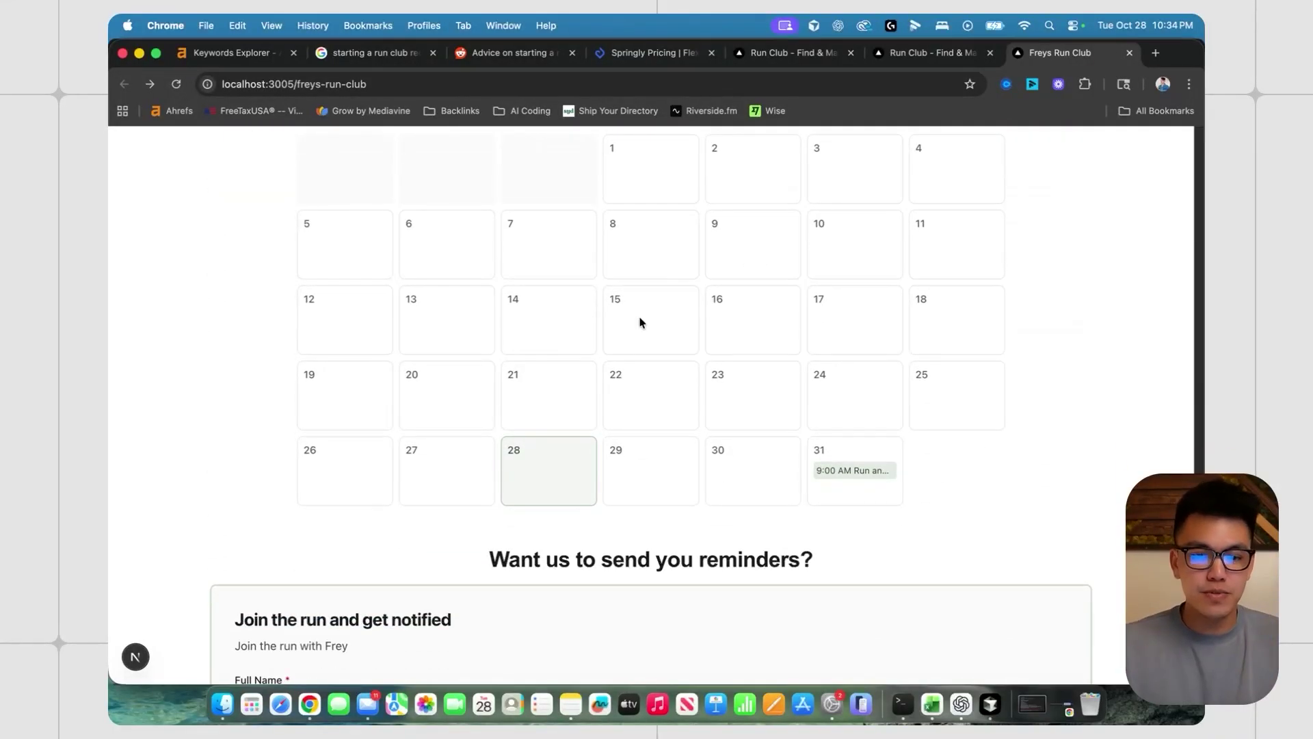
scroll(547, 368, down, 4)
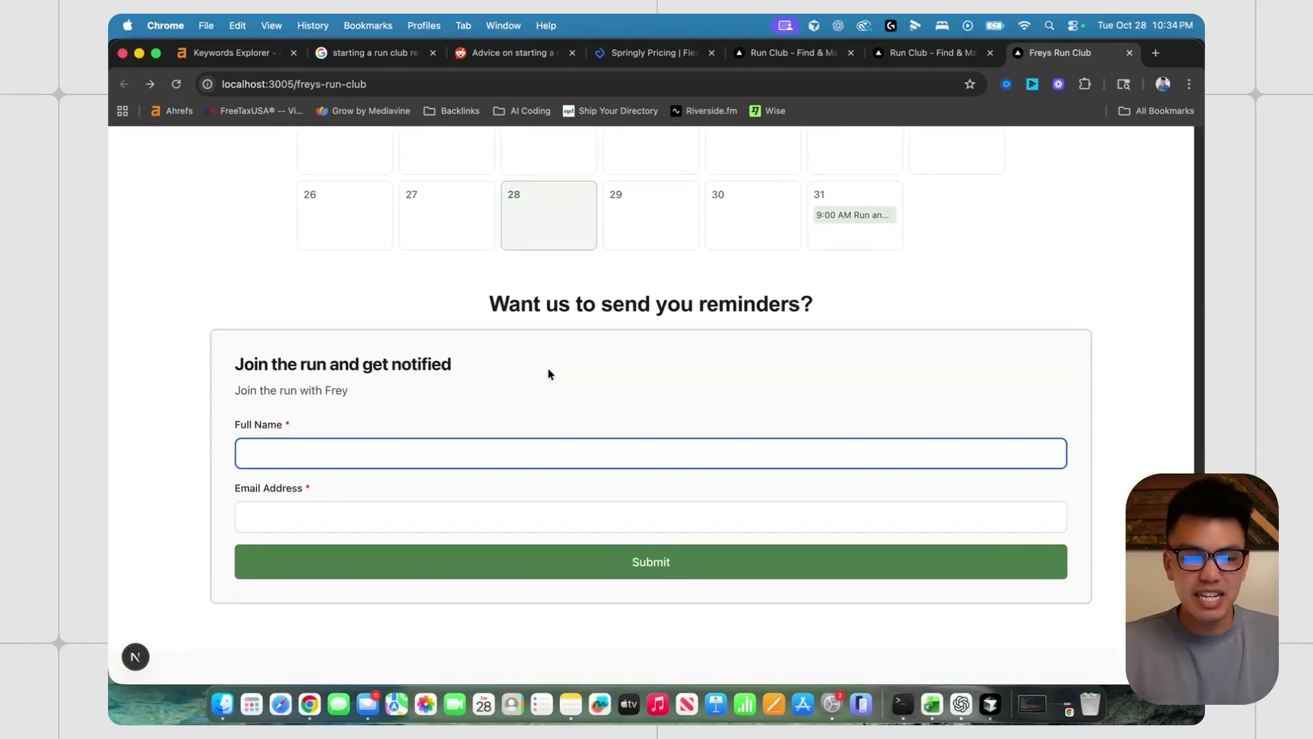
scroll(547, 374, down, 1)
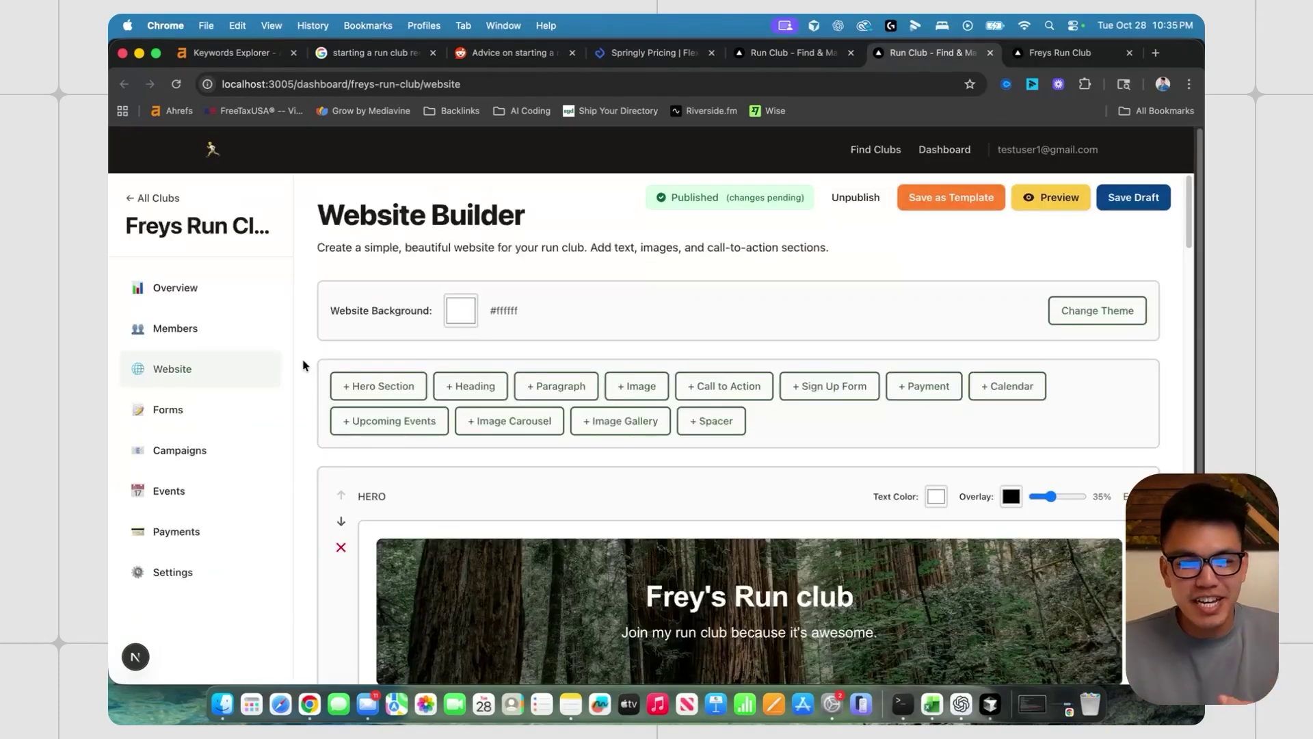
Apply the Dark & Bold theme and preview the re-themed public club site.
scroll(303, 366, down, 2)
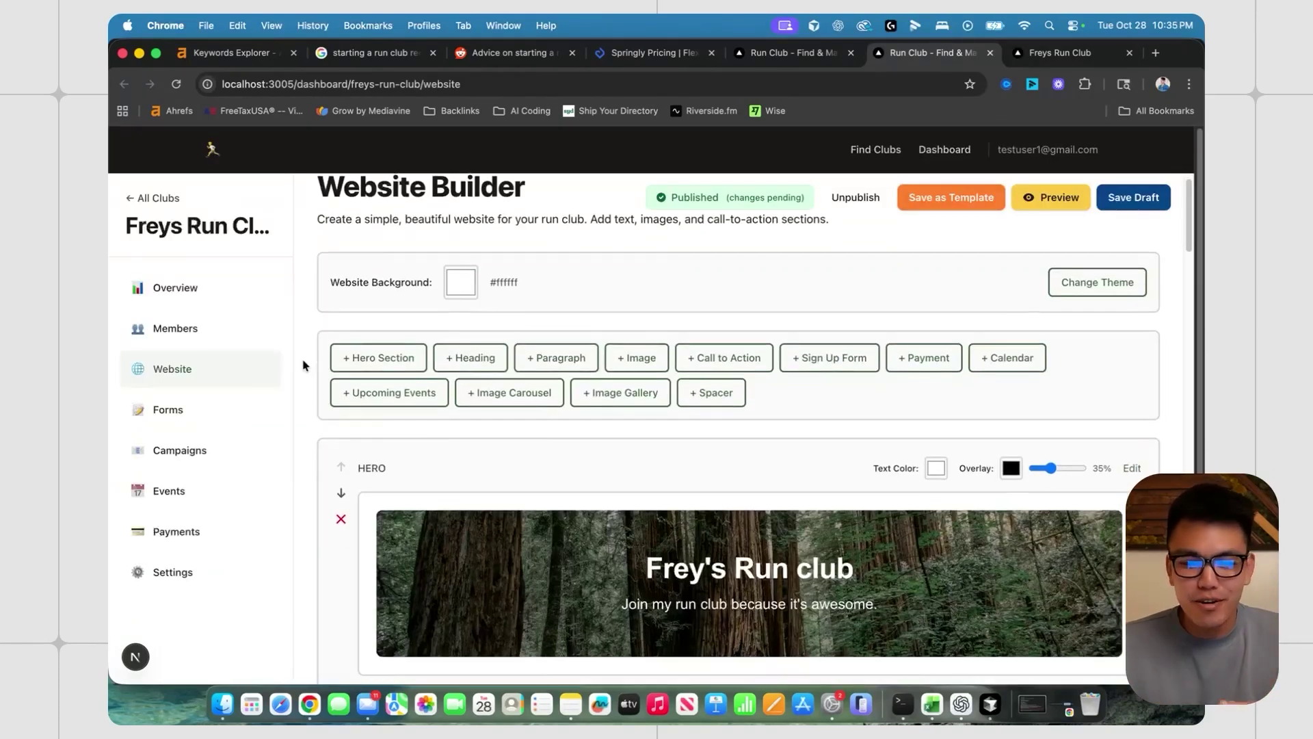
scroll(302, 372, up, 2)
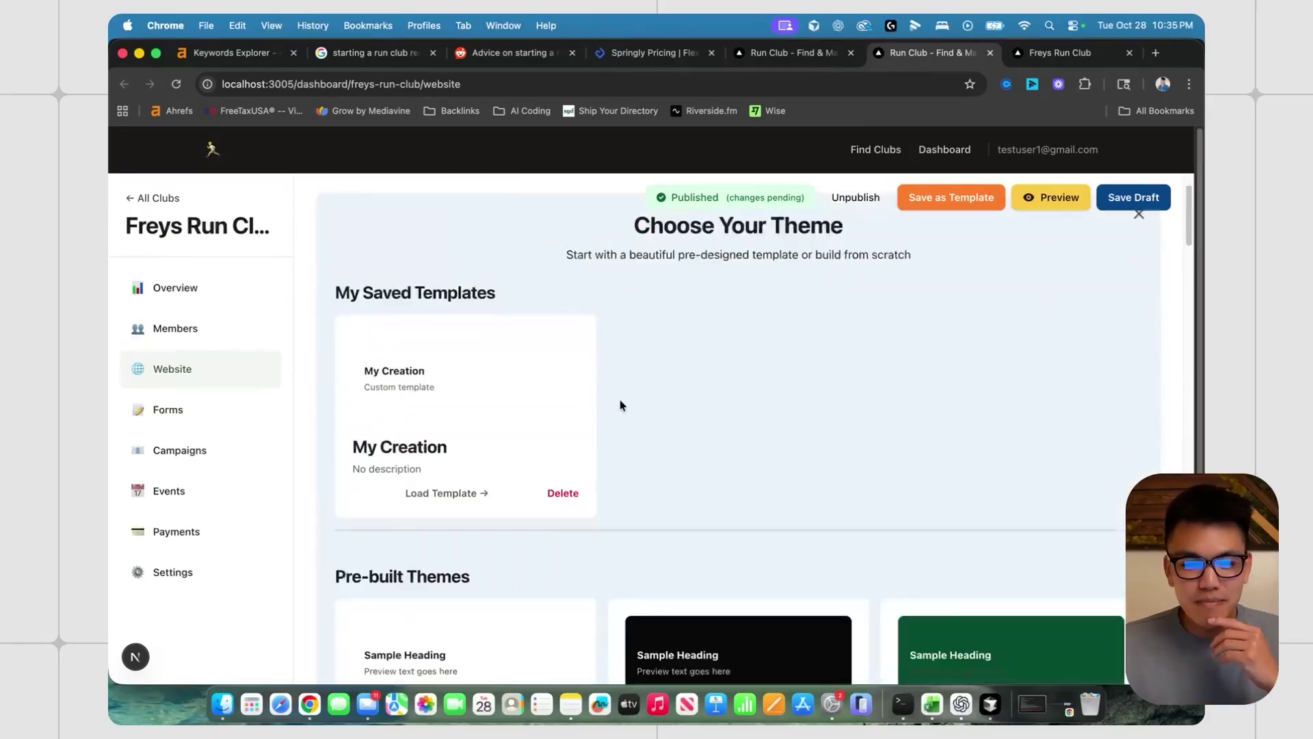
scroll(621, 408, down, 3)
click(665, 571)
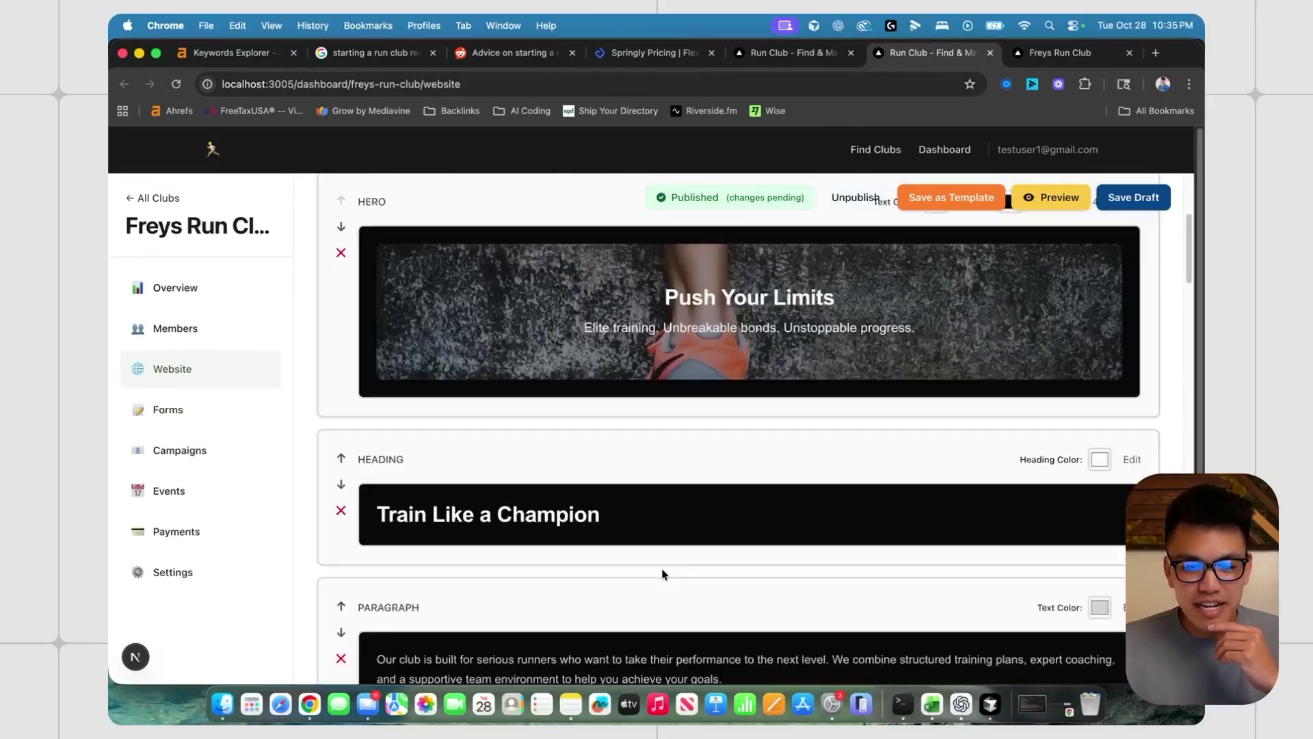
scroll(590, 460, down, 8)
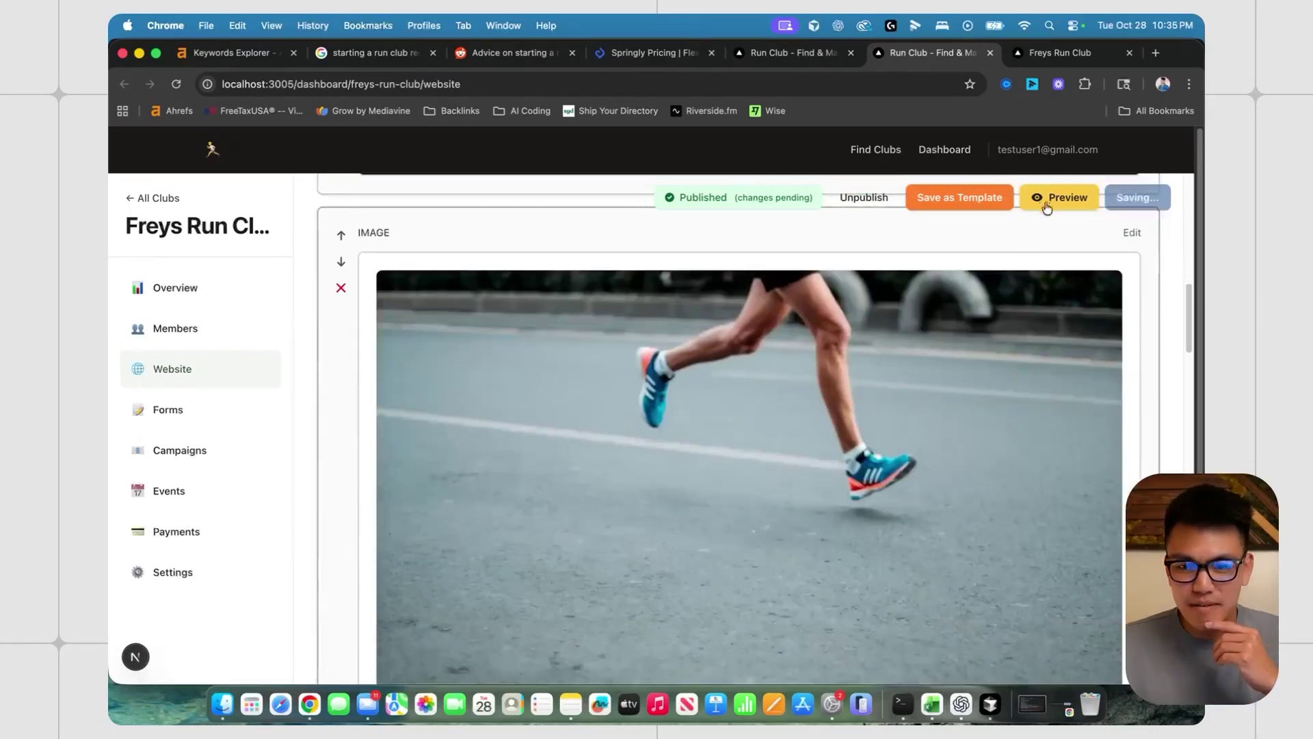
click(1051, 197)
scroll(581, 391, down, 2)
scroll(582, 396, down, 20)
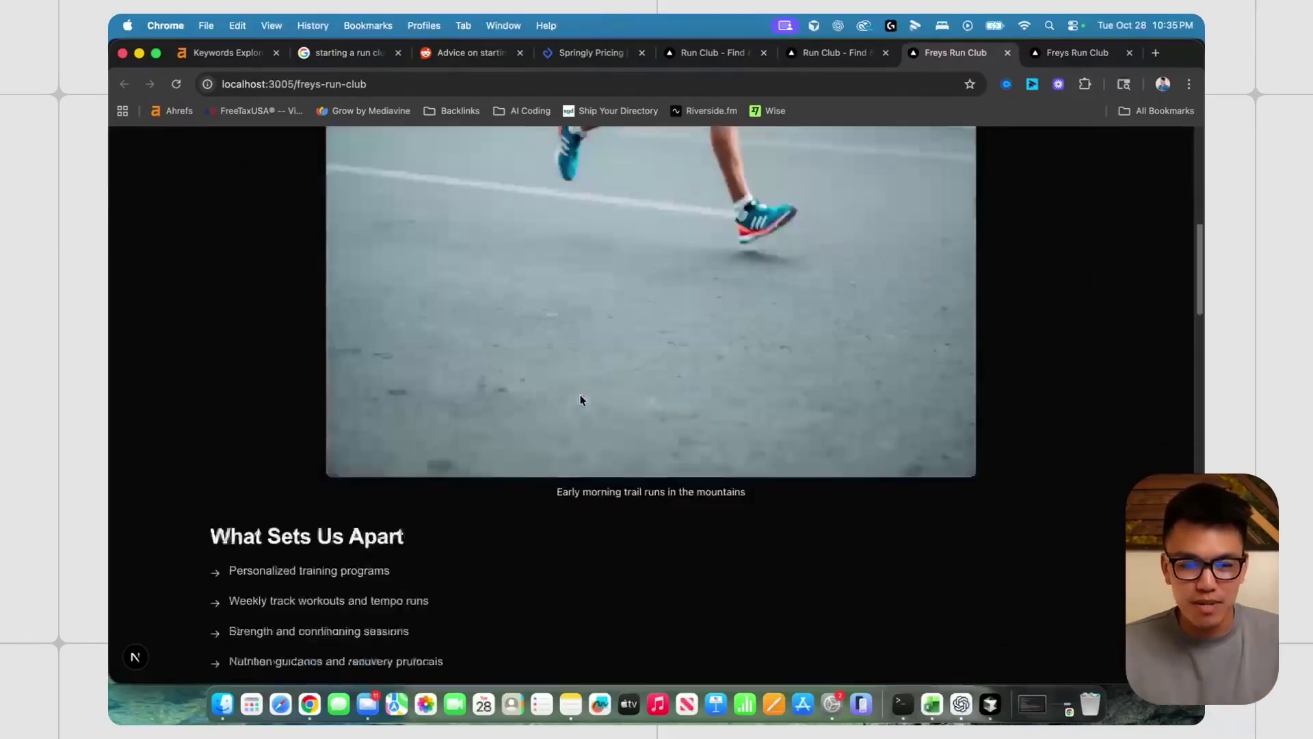
scroll(516, 370, down, 5)
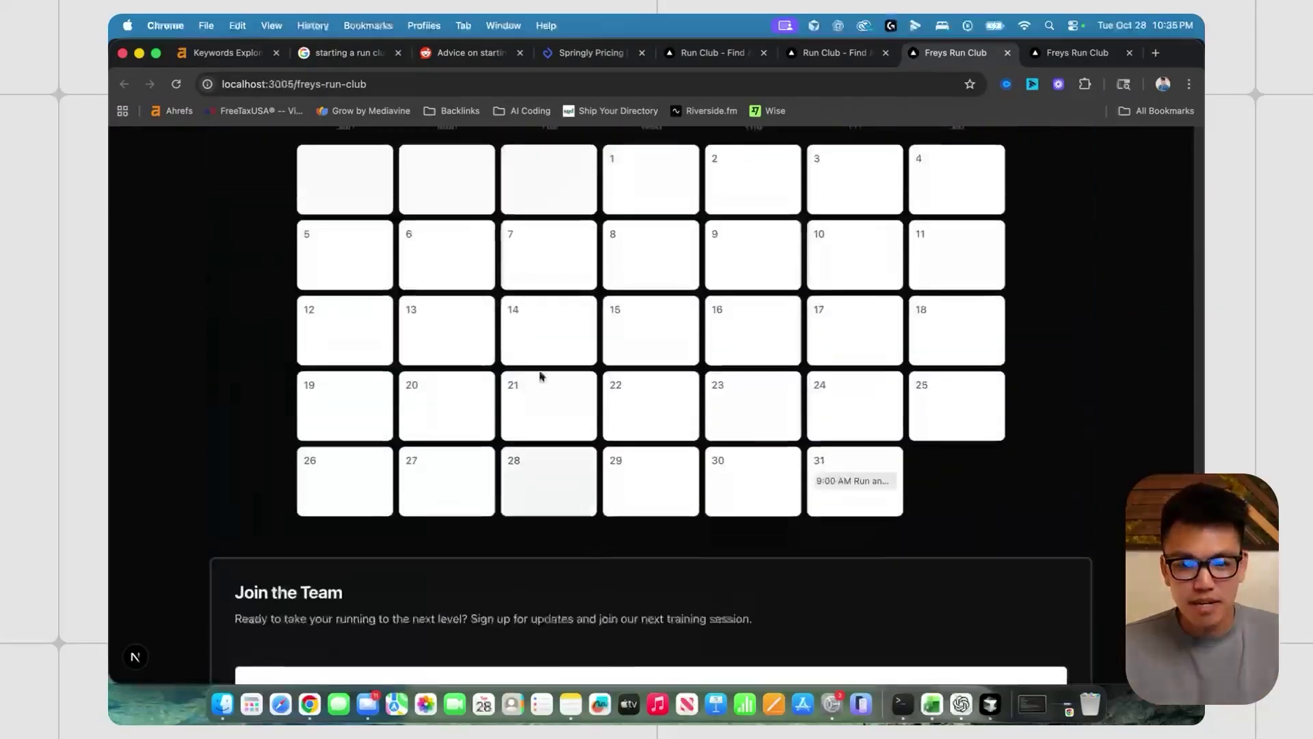
key(super+w)
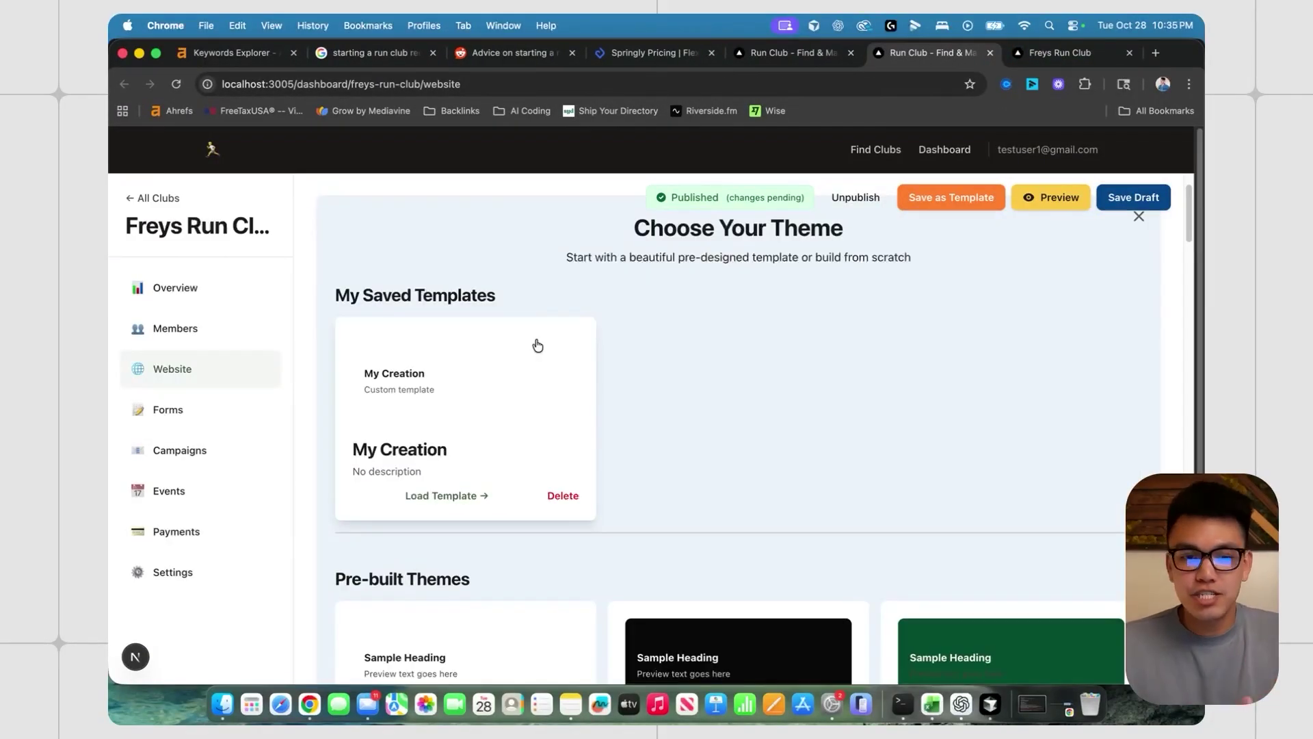
Load the saved My Creation template and bring up its 'Frey's Run club' hero settings.
scroll(544, 383, down, 1)
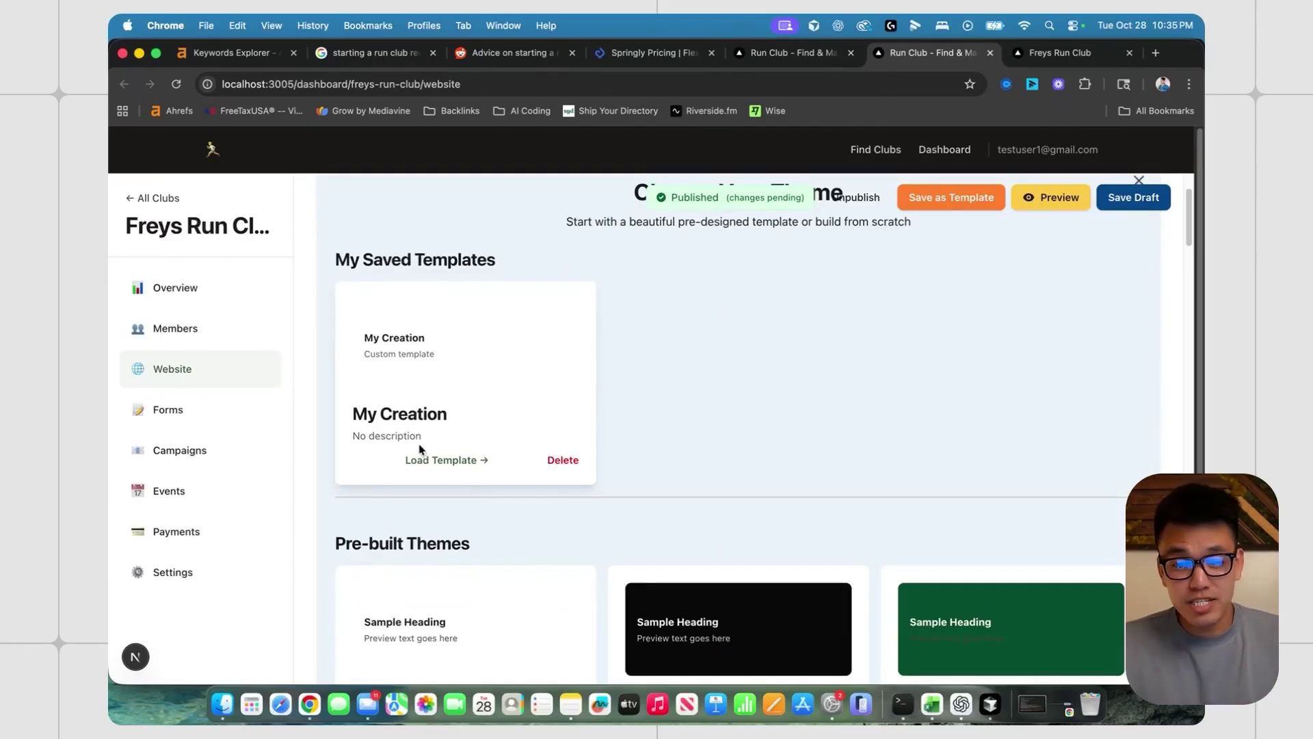
click(428, 460)
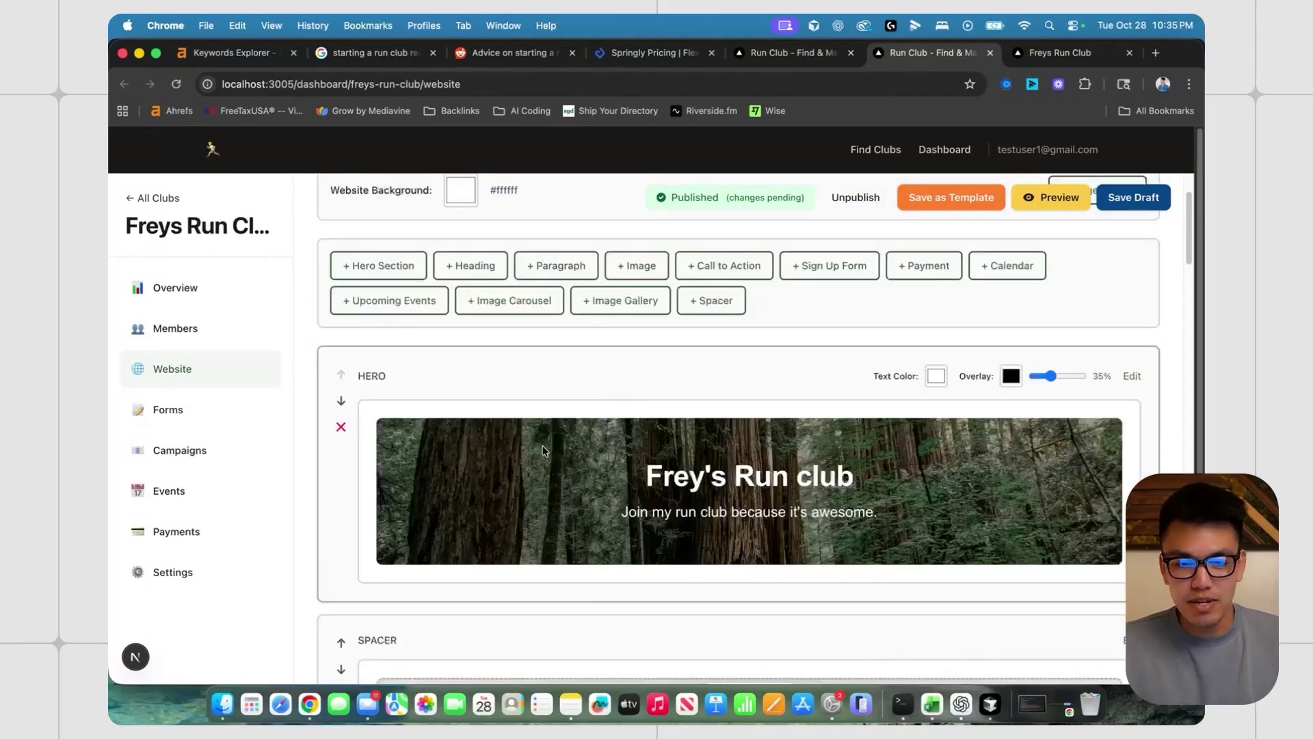
scroll(543, 450, down, 15)
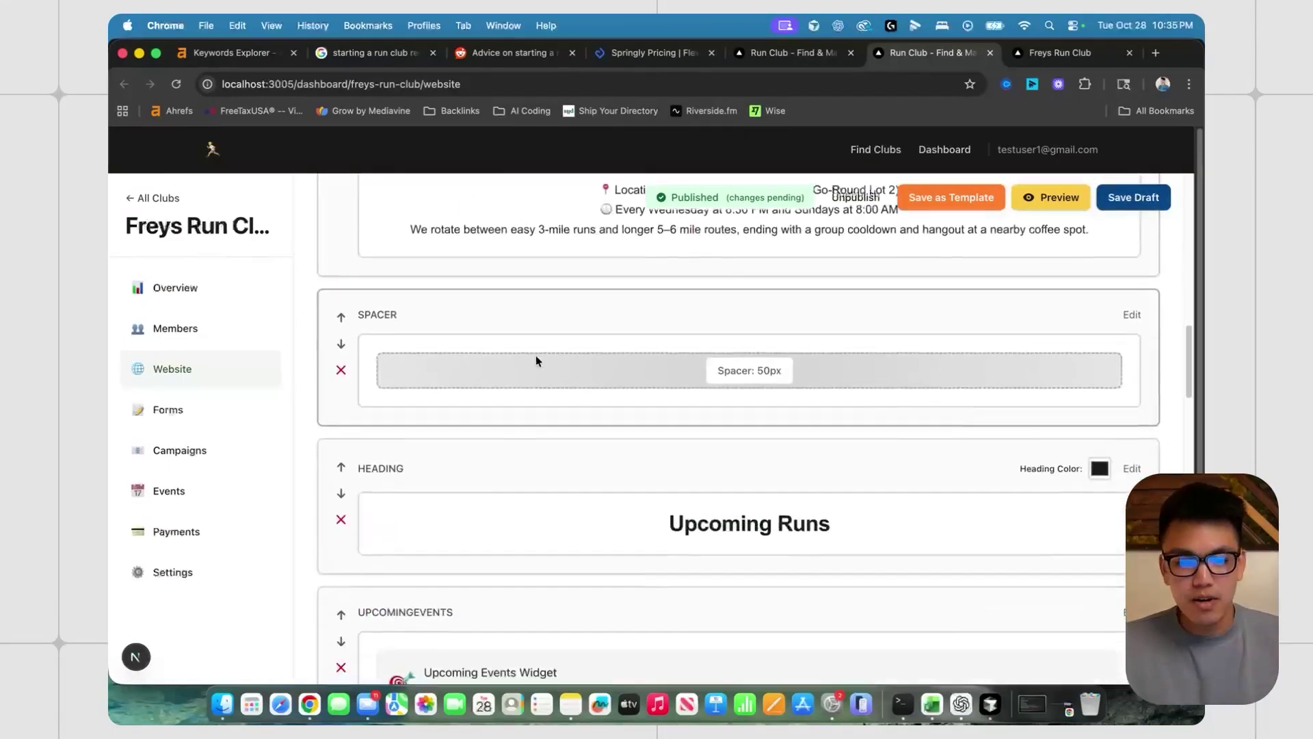
scroll(535, 360, up, 15)
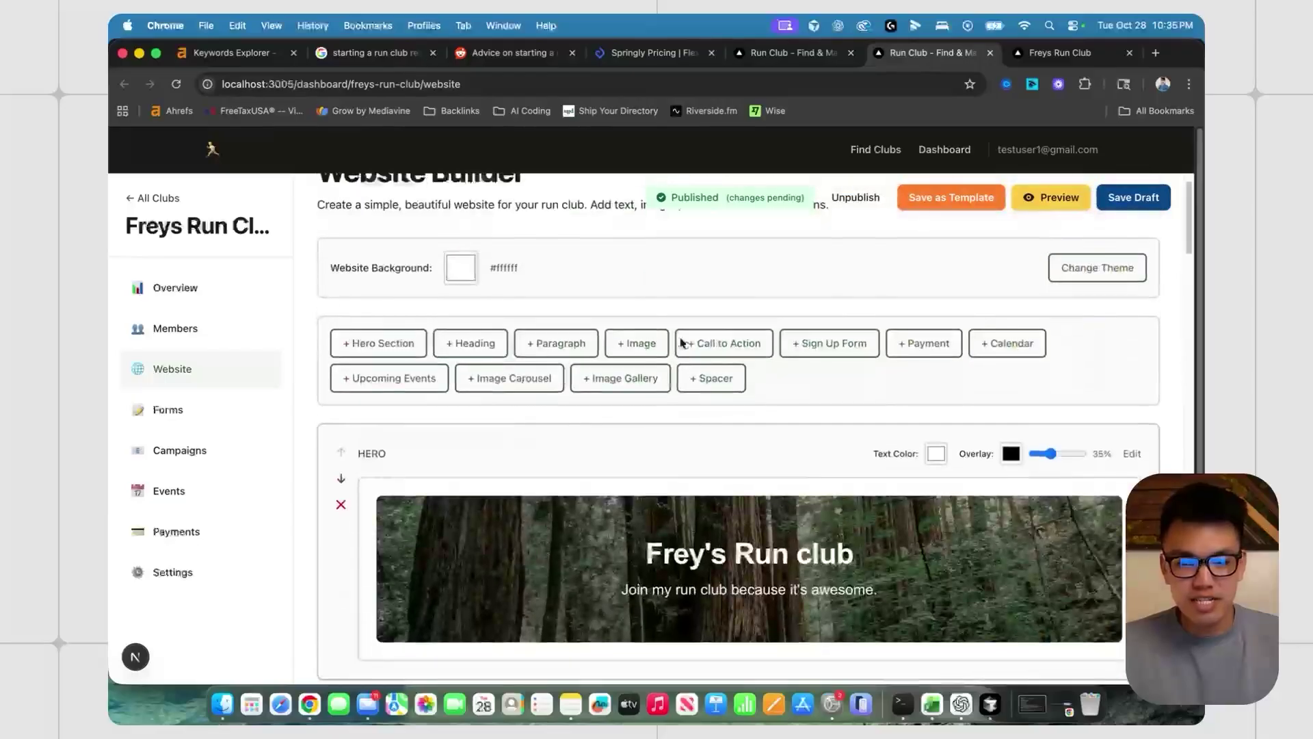
scroll(376, 325, down, 1)
scroll(798, 457, down, 2)
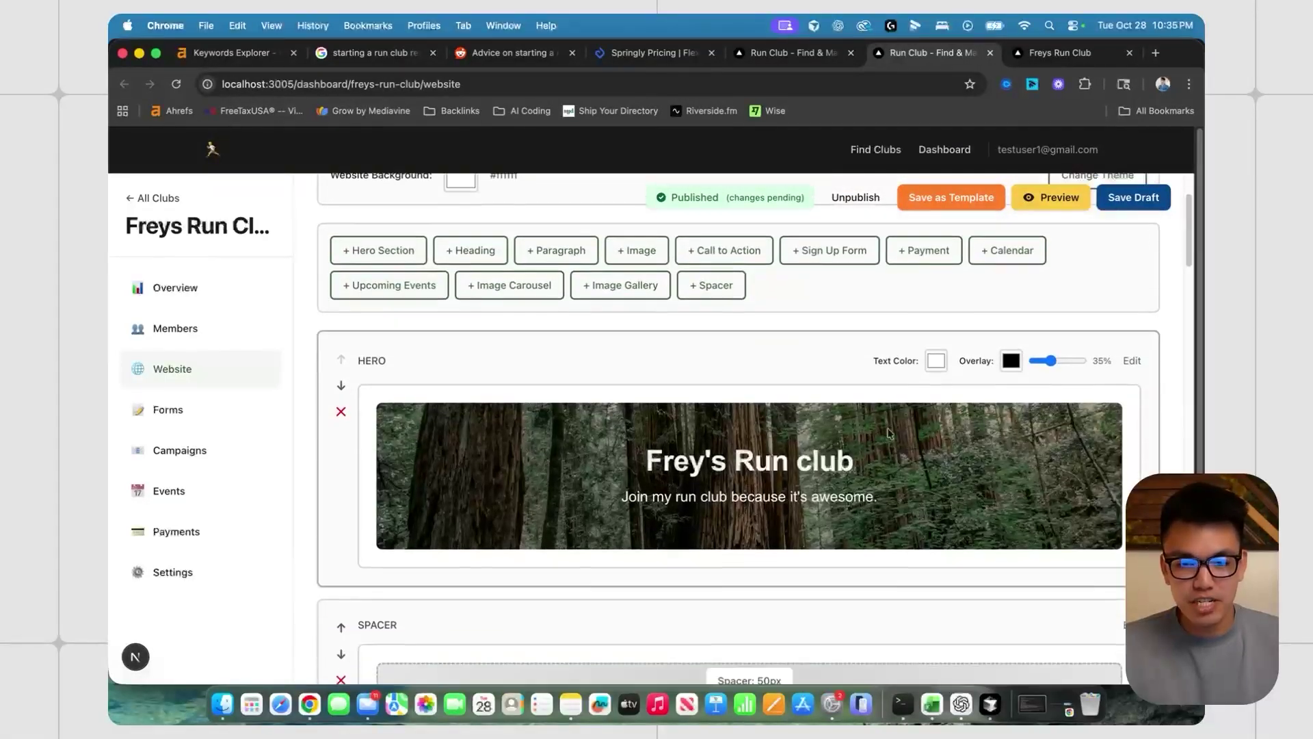
click(798, 457)
Confirm the hero keeps centred Arial text and its 'Frey's Run club' title.
scroll(460, 518, down, 3)
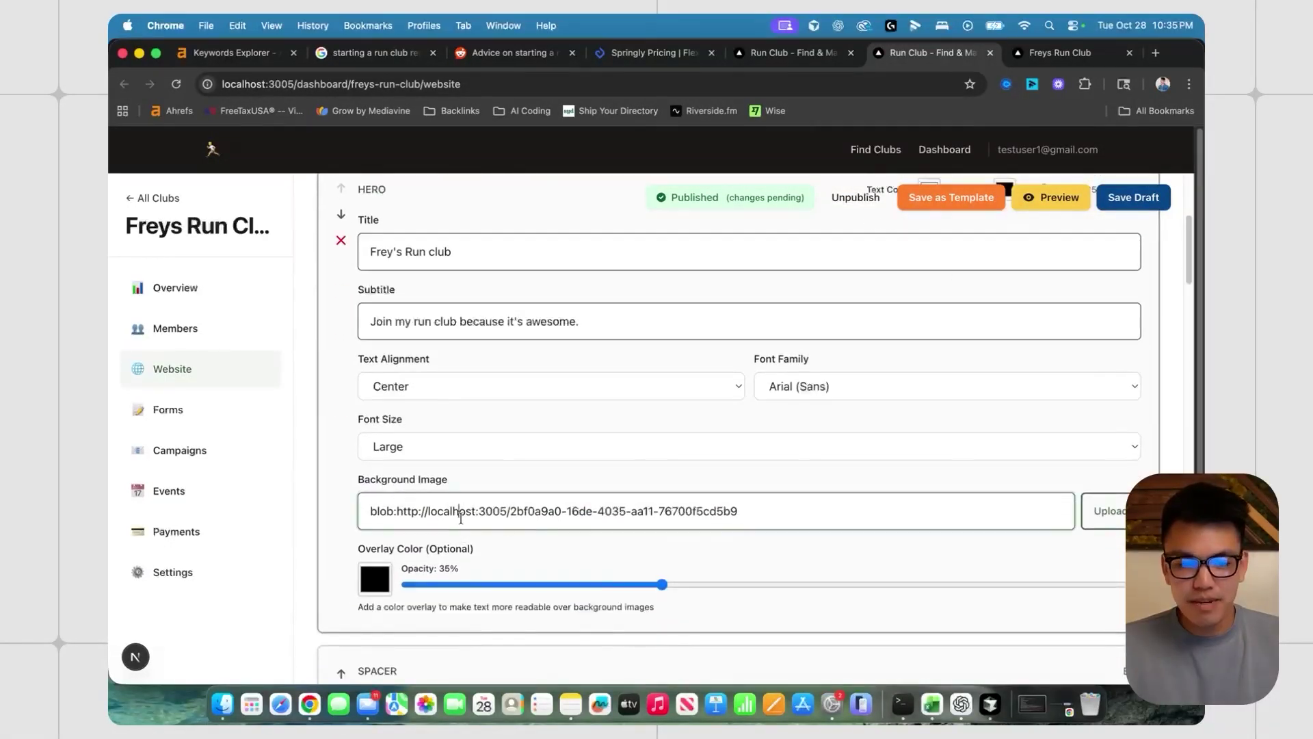
scroll(460, 440, up, 1)
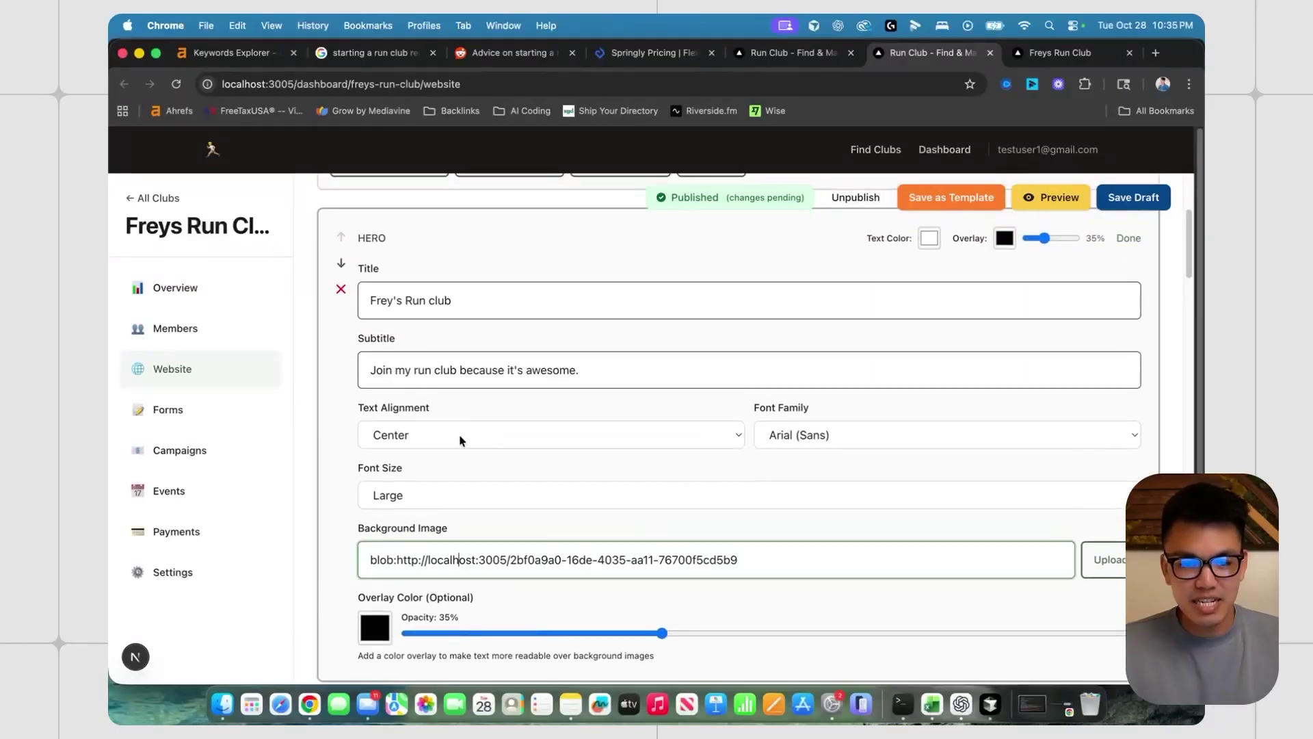
click(460, 440)
click(547, 441)
scroll(768, 482, up, 1)
click(768, 475)
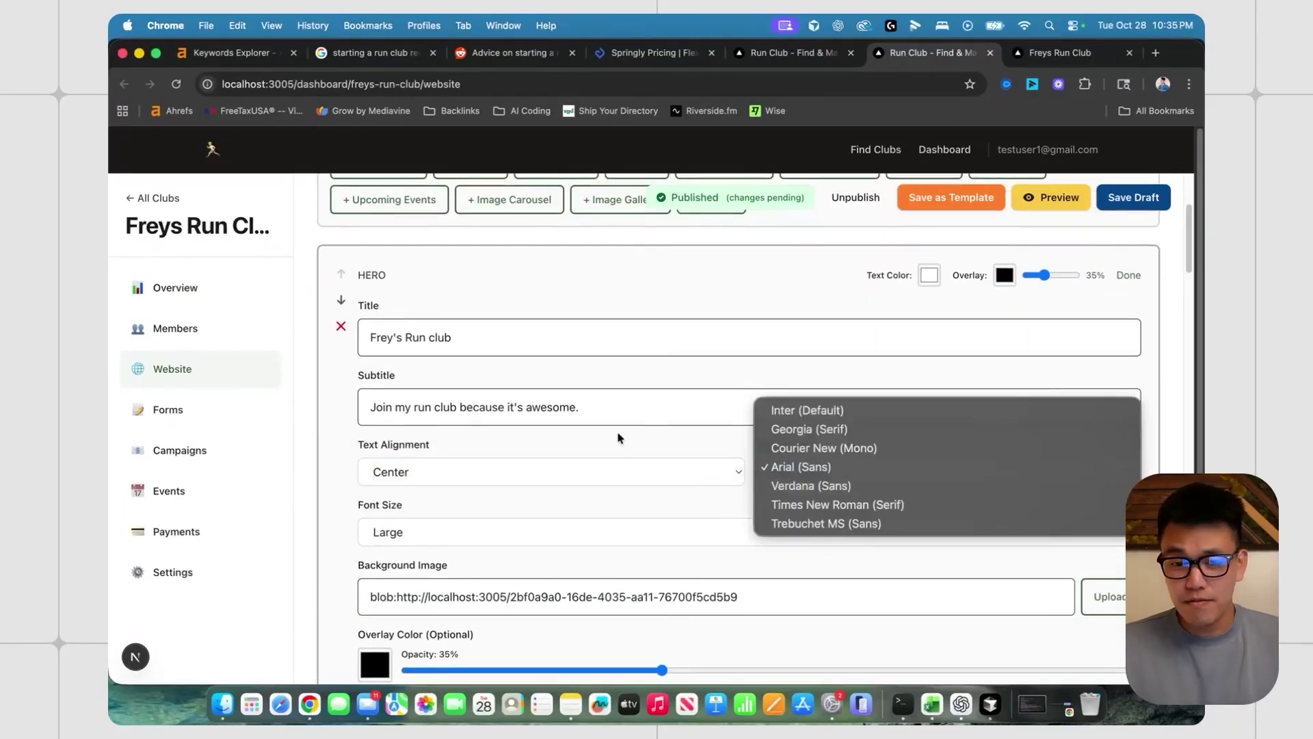
click(618, 438)
triple_click(448, 342)
click(974, 329)
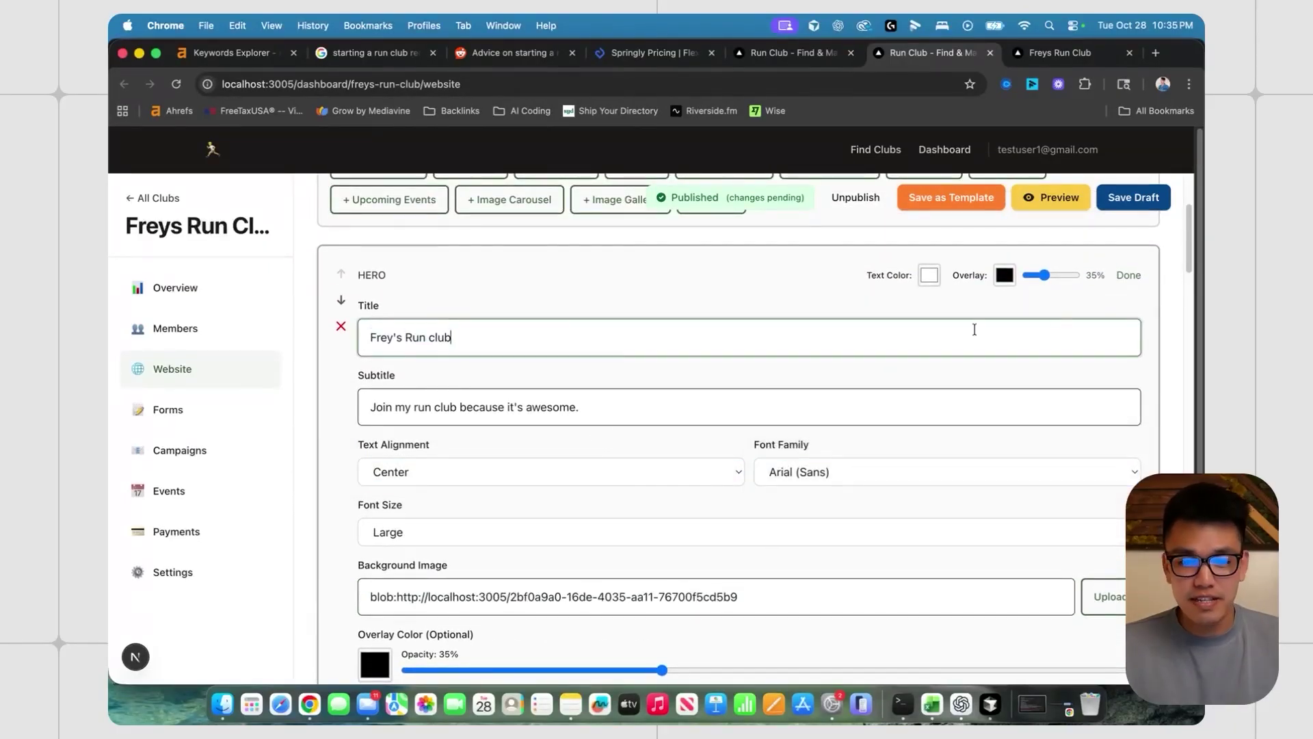
click(1132, 276)
Give the hero banner a red overlay at 100% opacity.
click(1011, 275)
click(1095, 316)
click(815, 278)
drag(1050, 275, 1086, 276)
Save the website draft and check the solid red hero on the public page preview.
click(1117, 199)
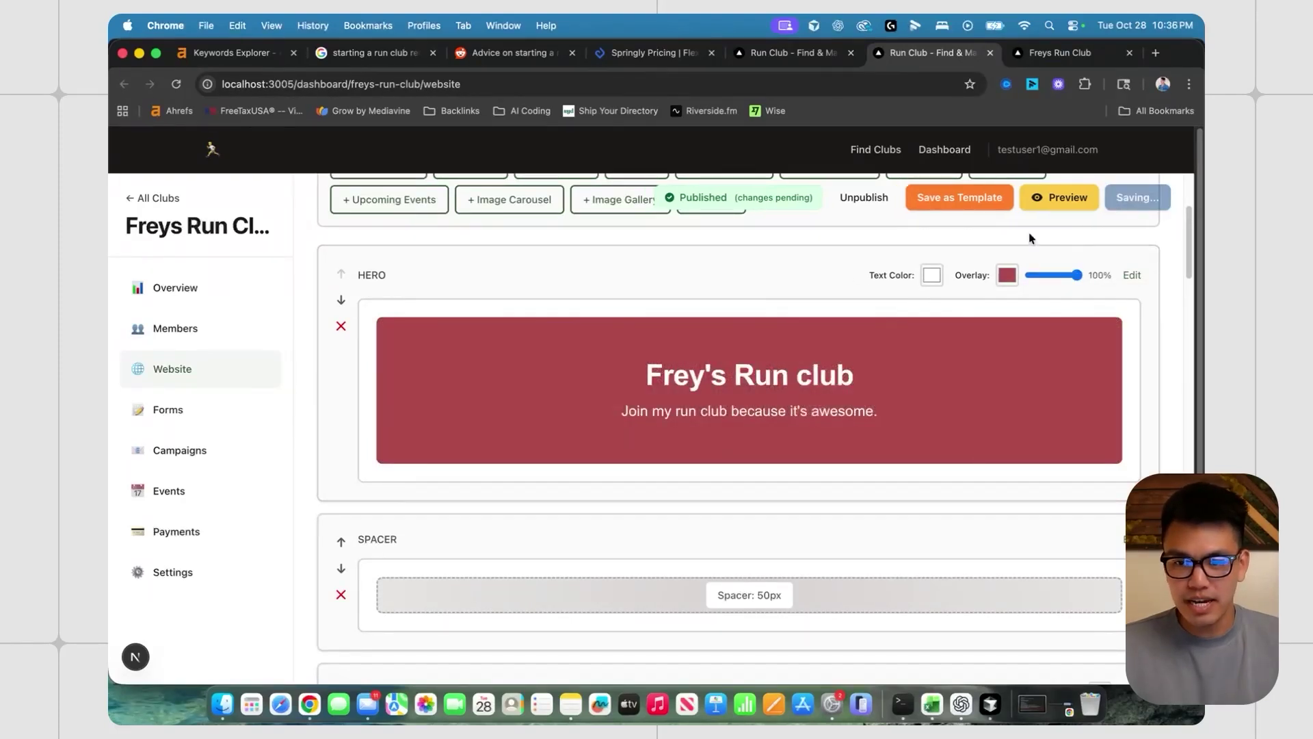
click(1057, 198)
scroll(617, 349, down, 5)
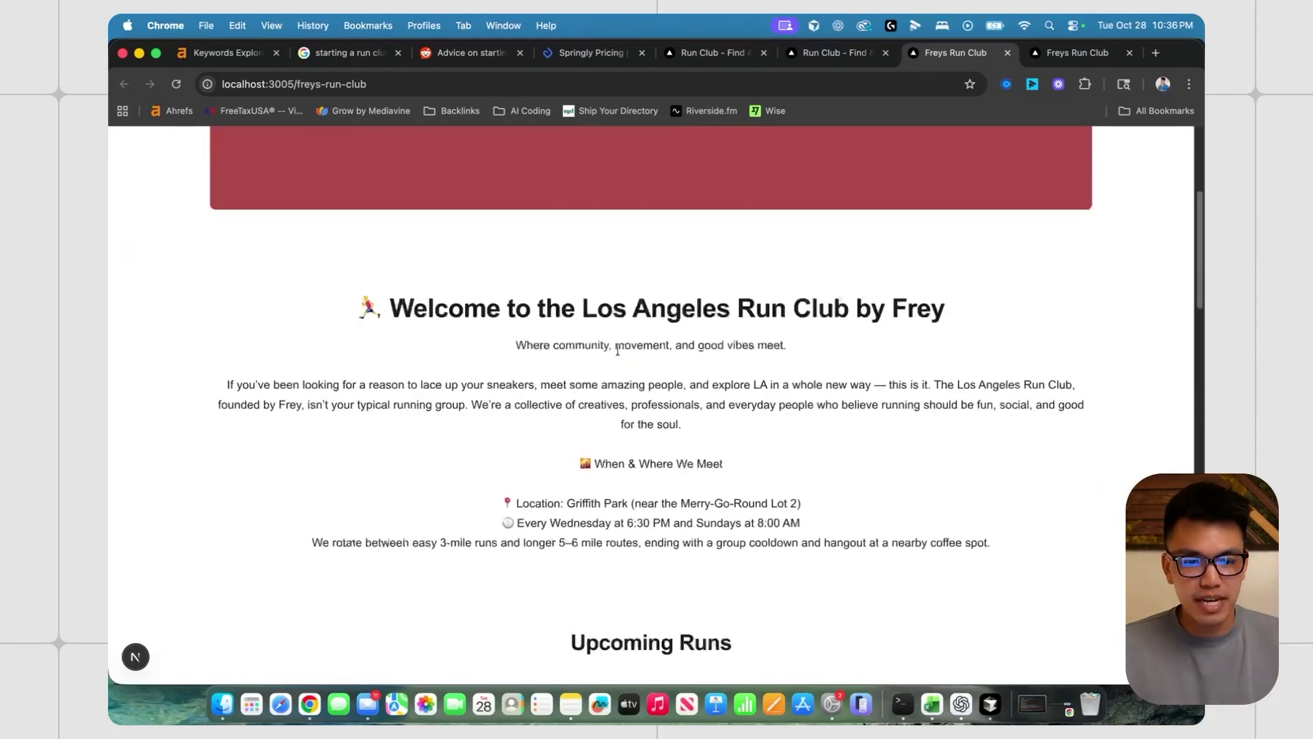
key(ctrl+shift+Tab)
scroll(433, 381, down, 5)
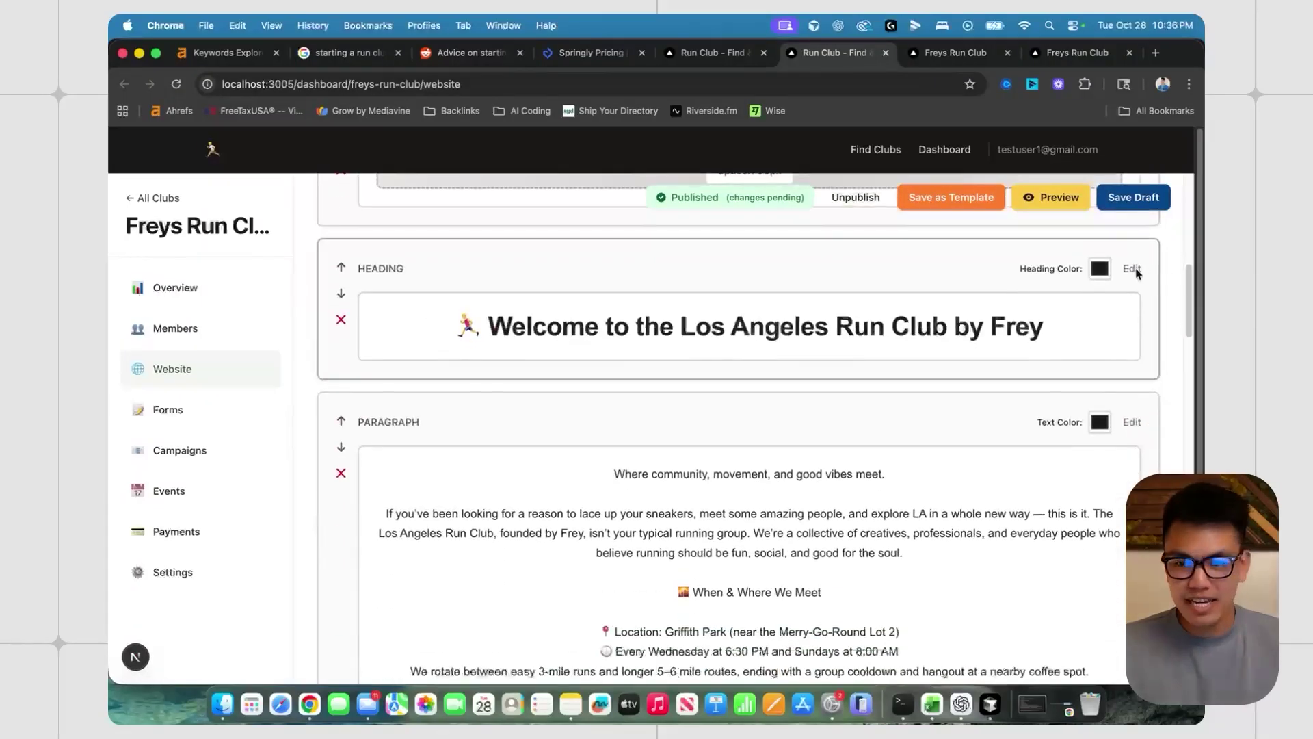
Change the welcome heading to a different heading level.
click(1132, 268)
click(424, 304)
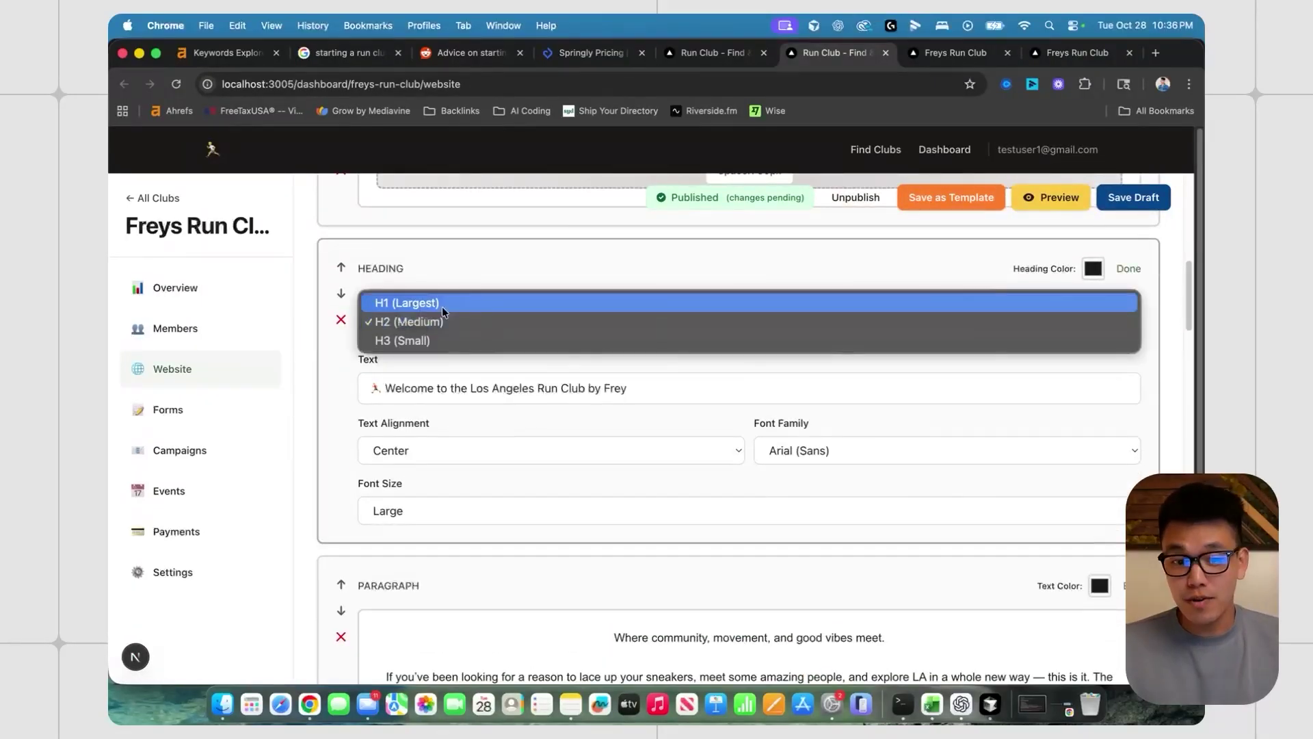
click(428, 340)
Set Upcoming Events cards to Large (2 columns) and preview the two-column Upcoming Runs.
scroll(649, 318, down, 5)
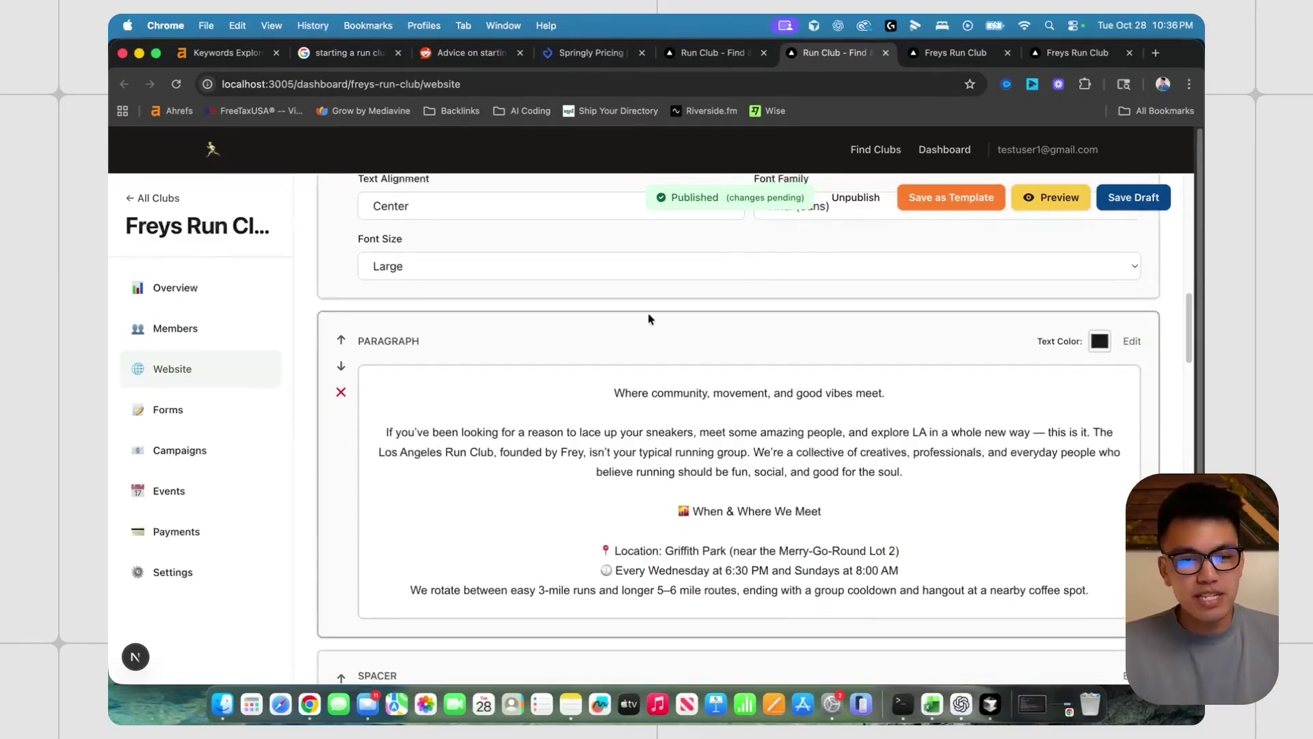
scroll(648, 318, down, 1)
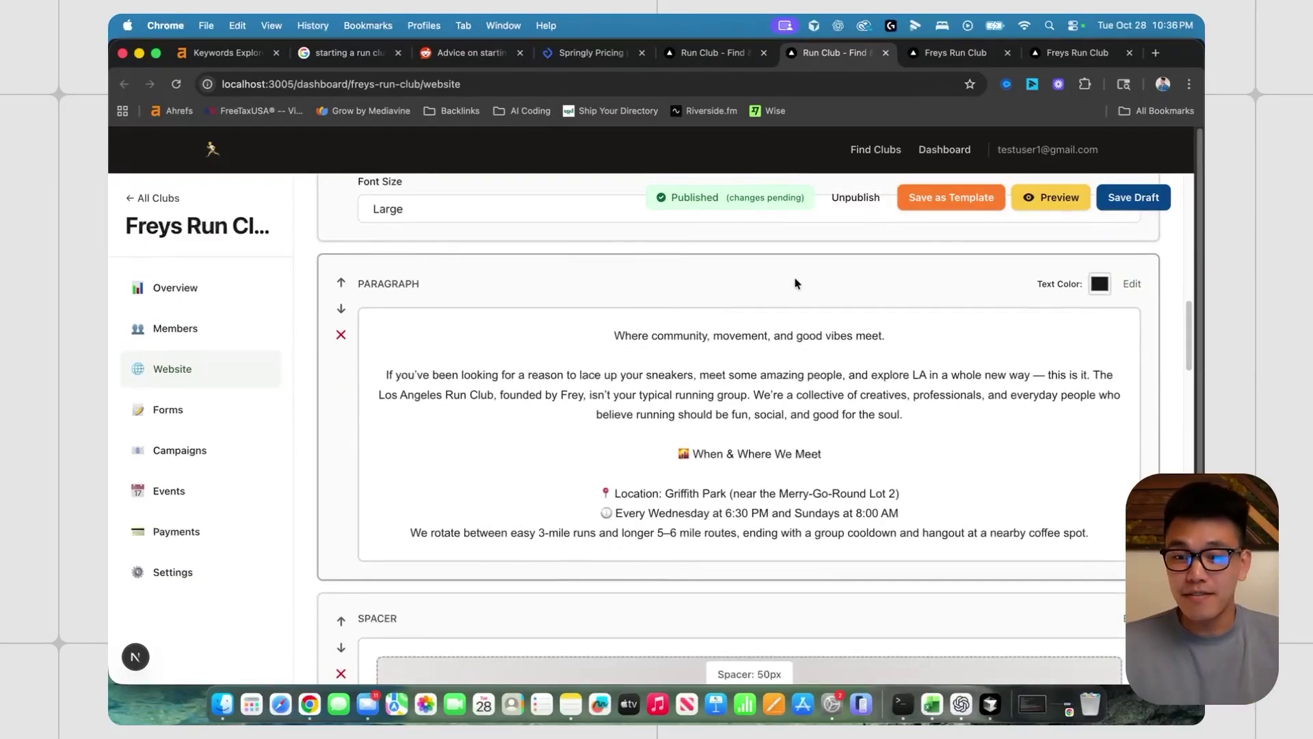
scroll(510, 356, down, 3)
scroll(508, 360, down, 6)
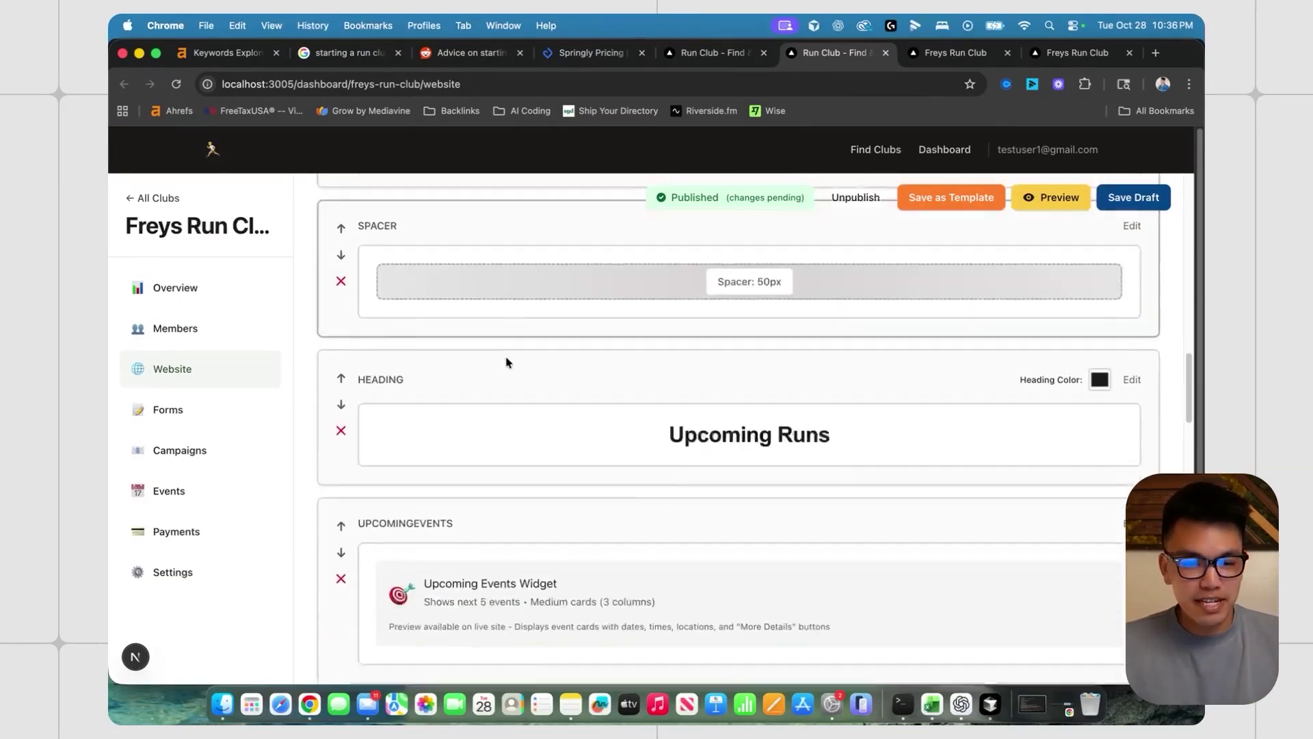
click(387, 364)
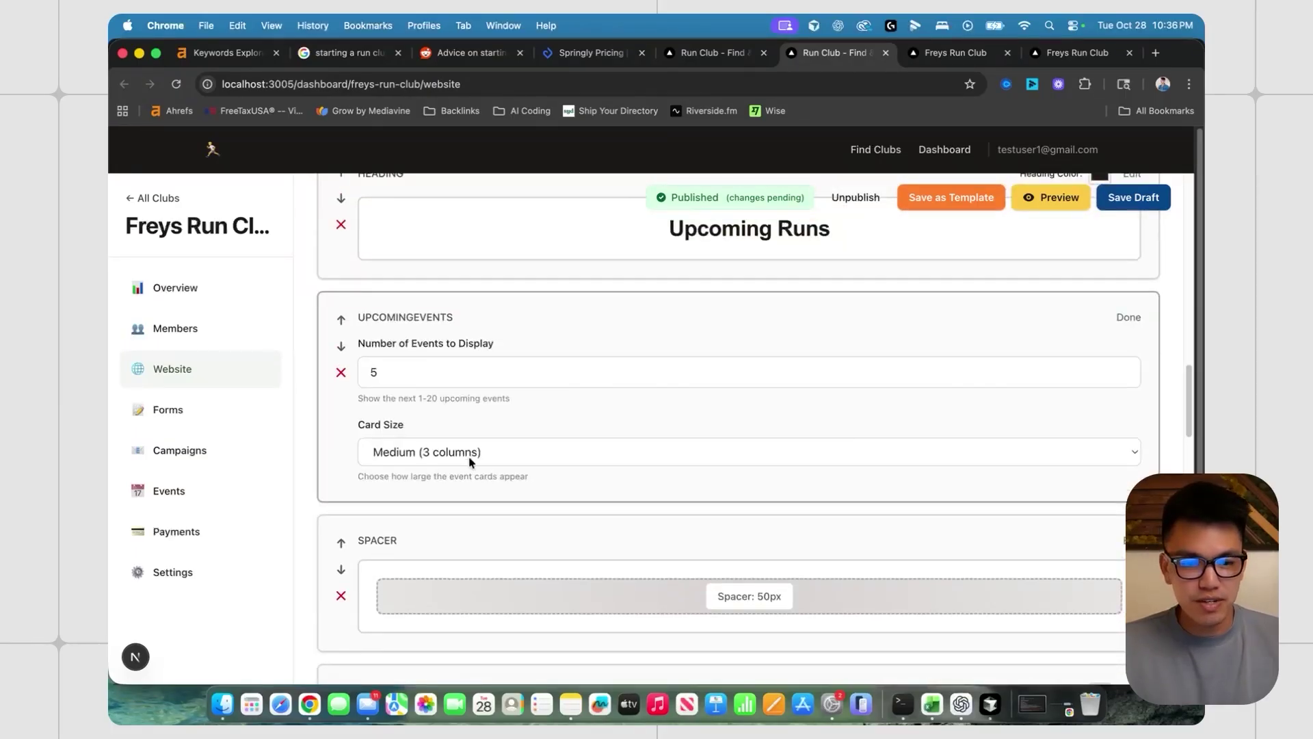
scroll(470, 459, down, 1)
click(465, 418)
click(438, 431)
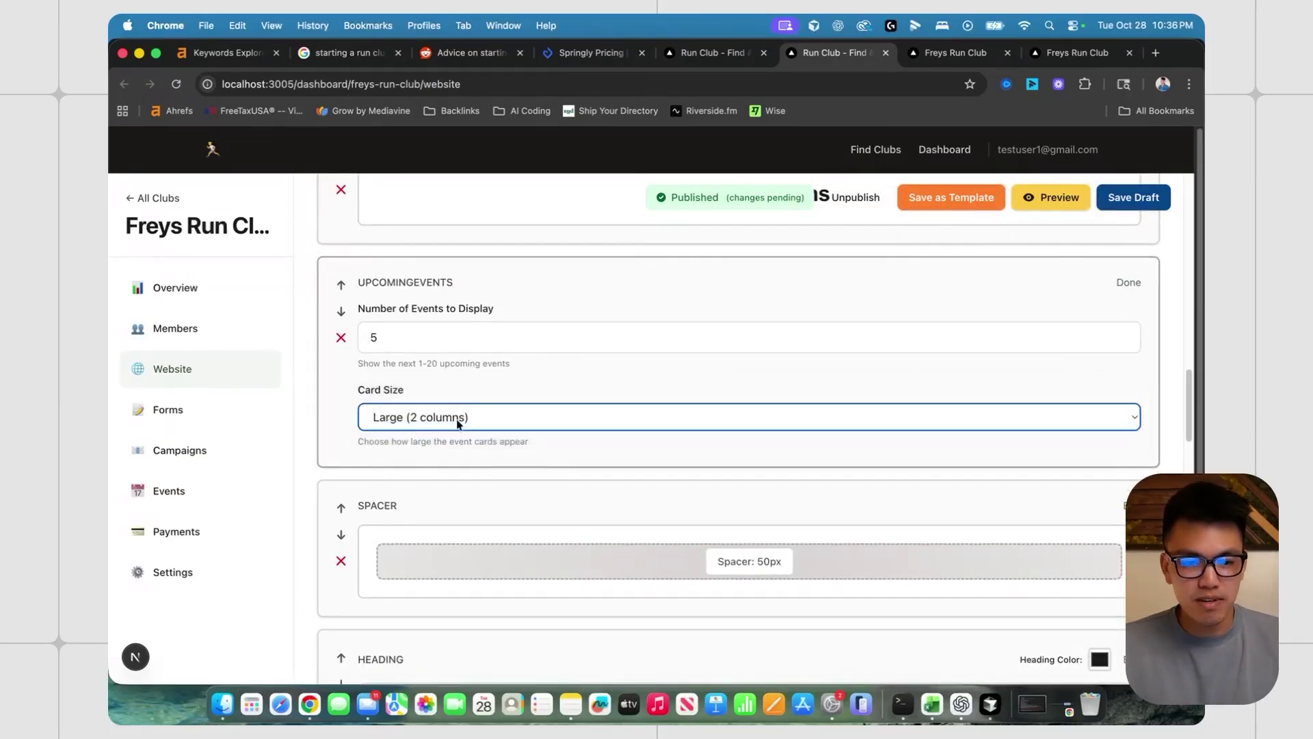
key(Return)
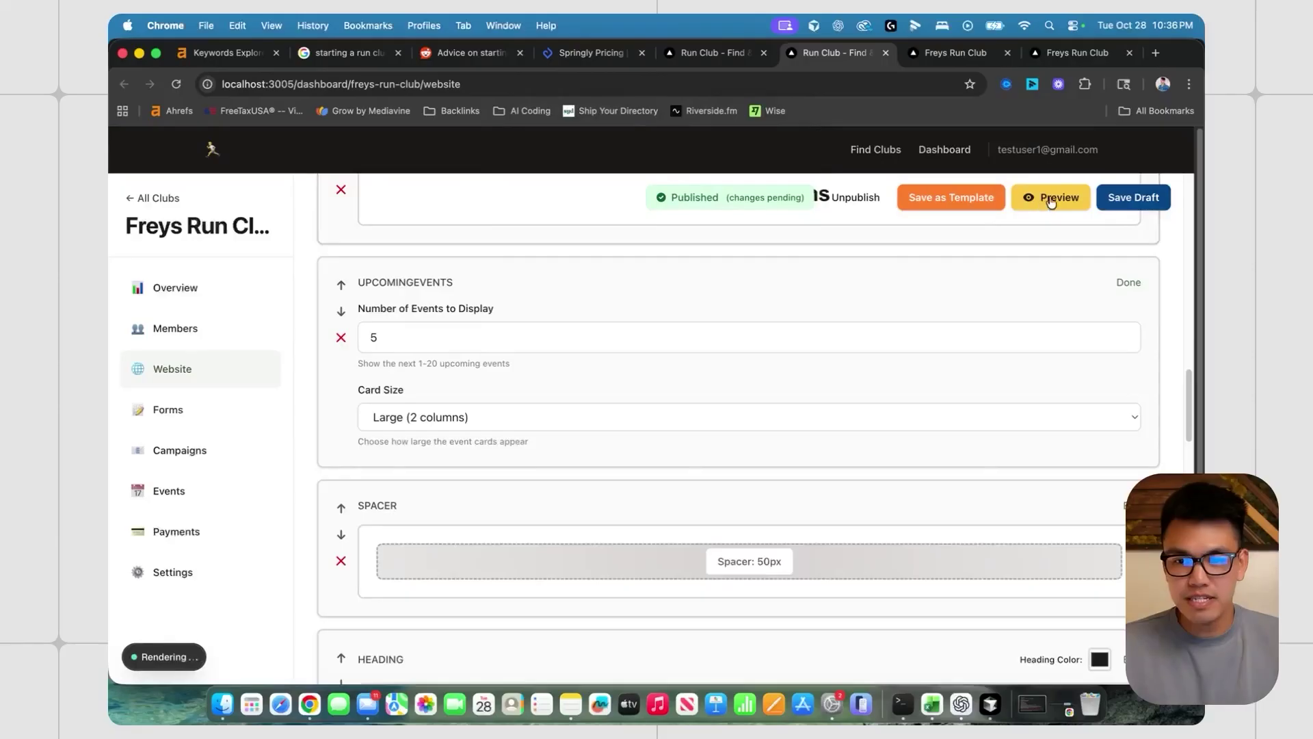
click(1059, 197)
scroll(520, 427, down, 10)
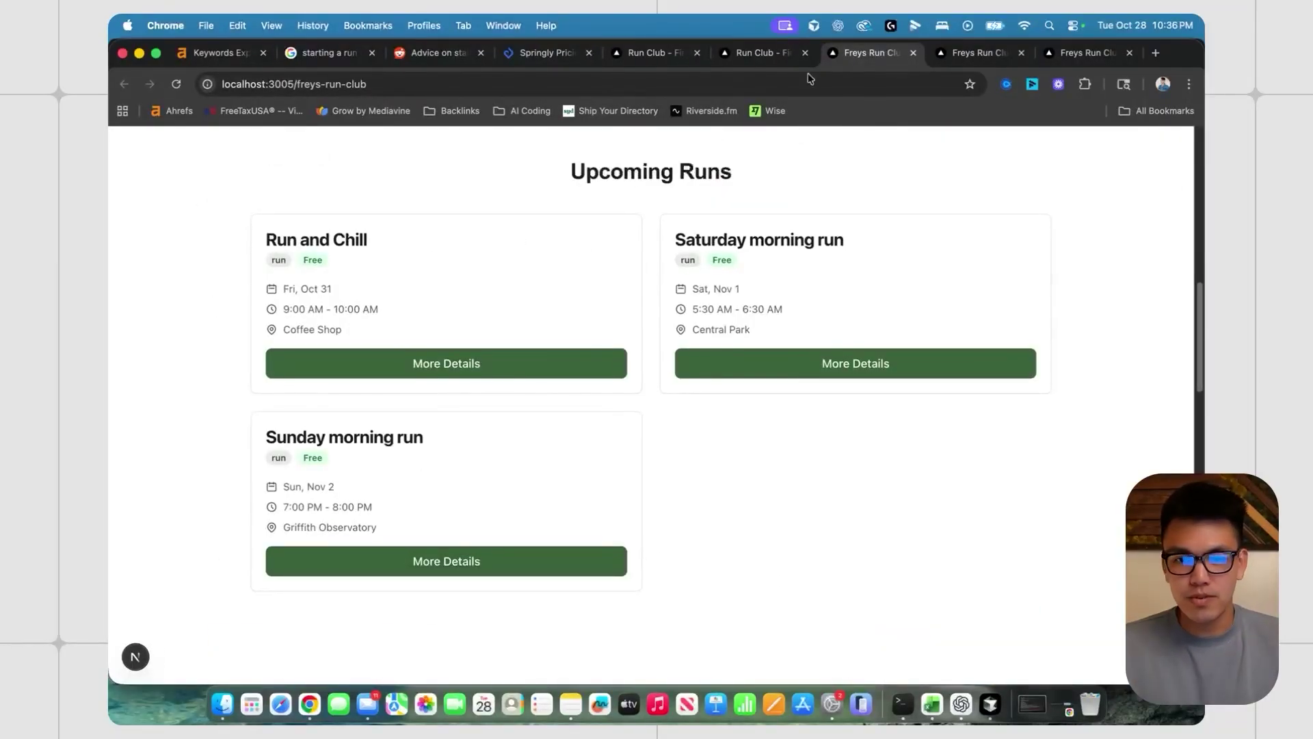
click(765, 52)
Keep the image gallery at 3 grid columns.
scroll(1154, 277, down, 2)
click(1133, 248)
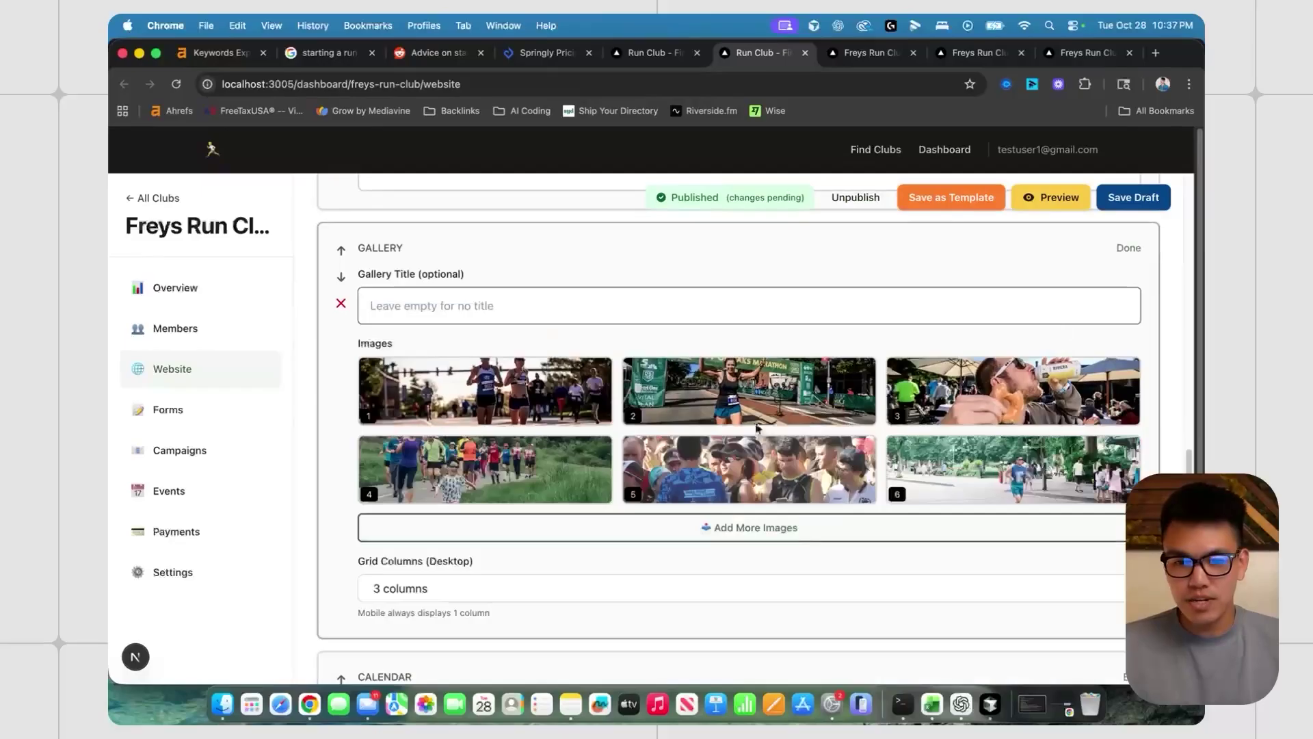
scroll(586, 441, down, 2)
click(466, 510)
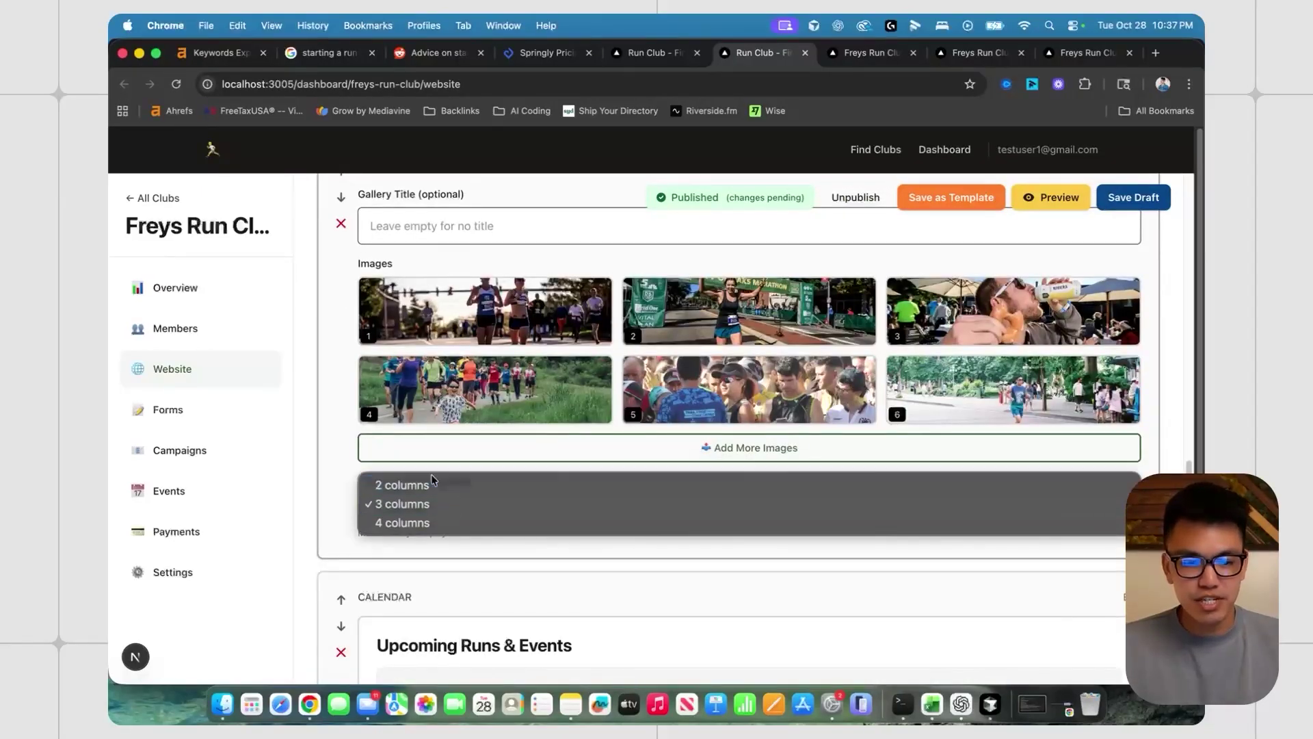
click(347, 481)
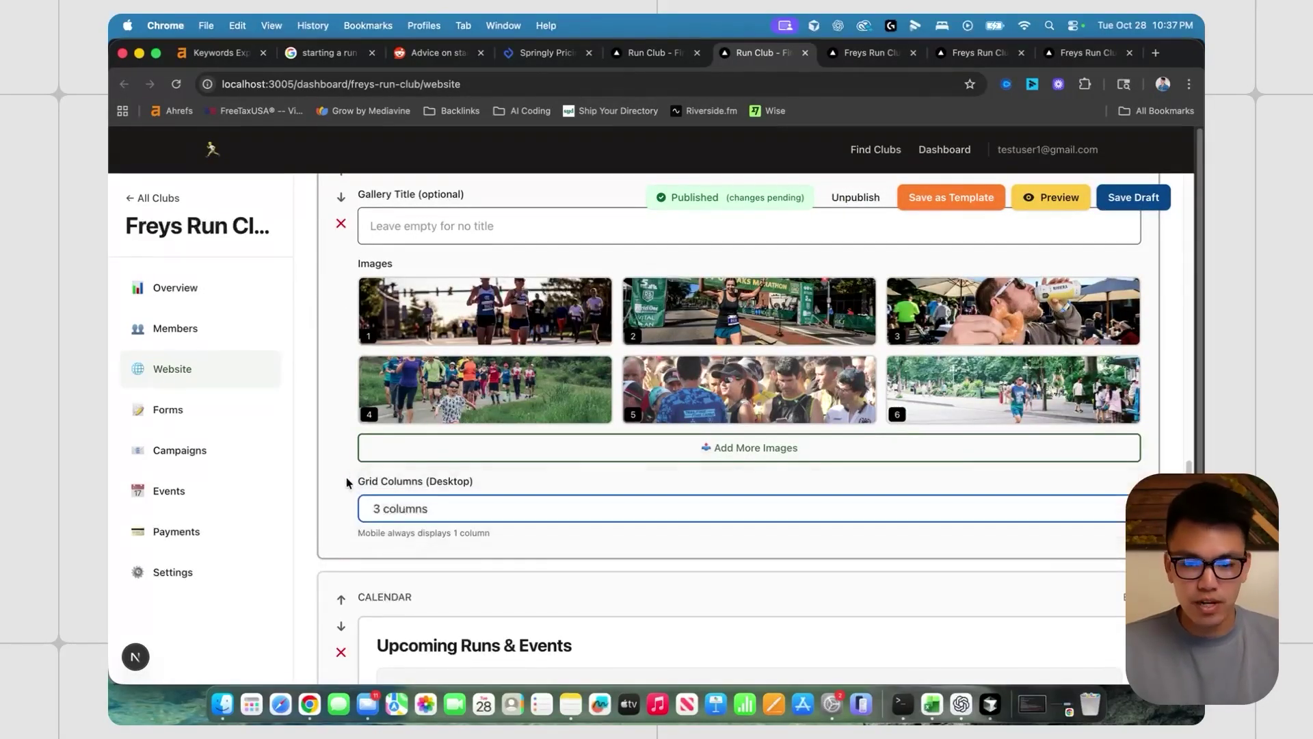
Keep the sign-up form block on the 'Join the run and get notified' form.
scroll(833, 376, down, 6)
scroll(953, 389, down, 3)
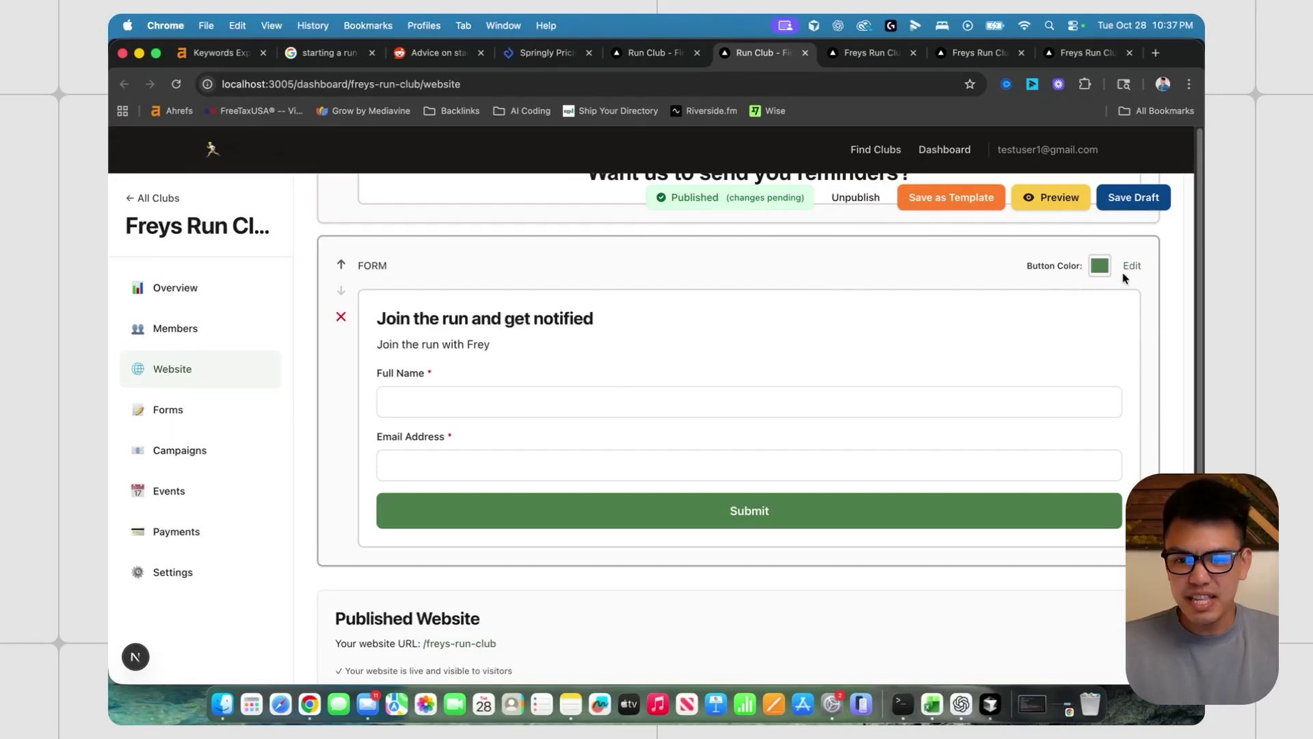
click(1131, 266)
click(476, 323)
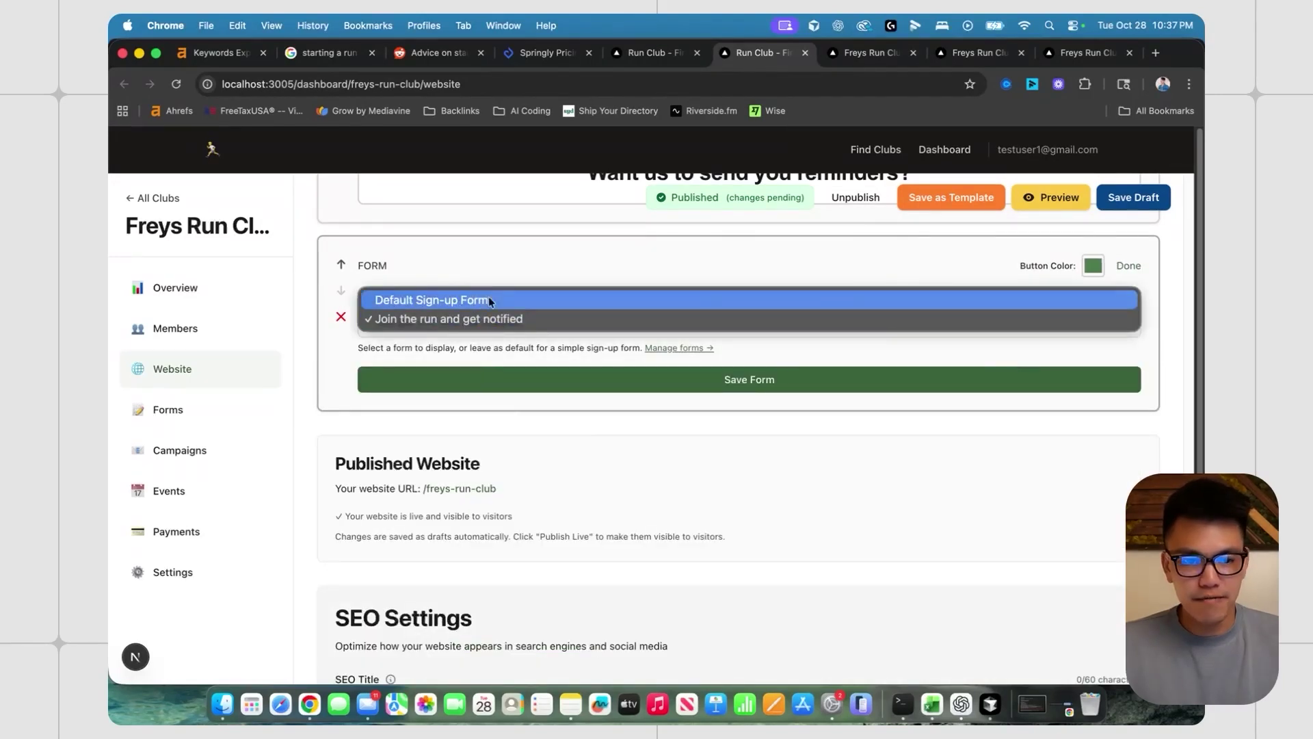
click(486, 266)
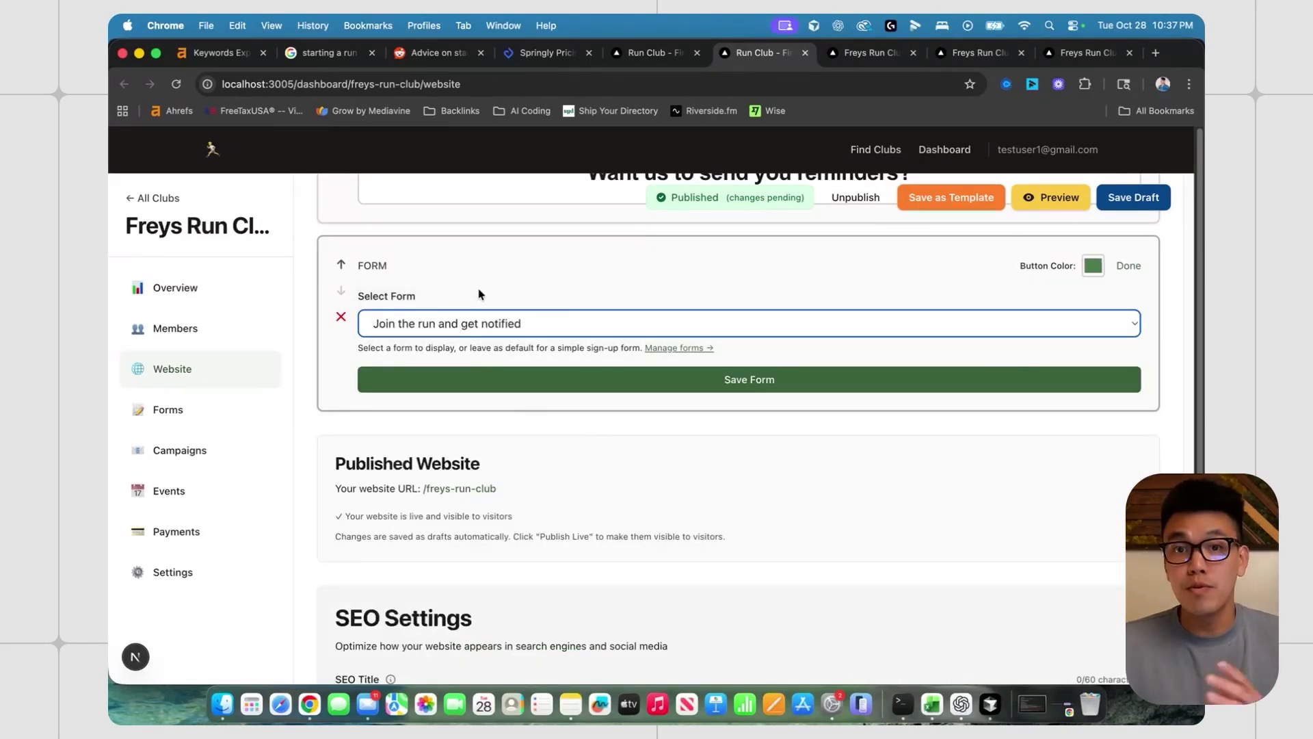
scroll(763, 408, down, 5)
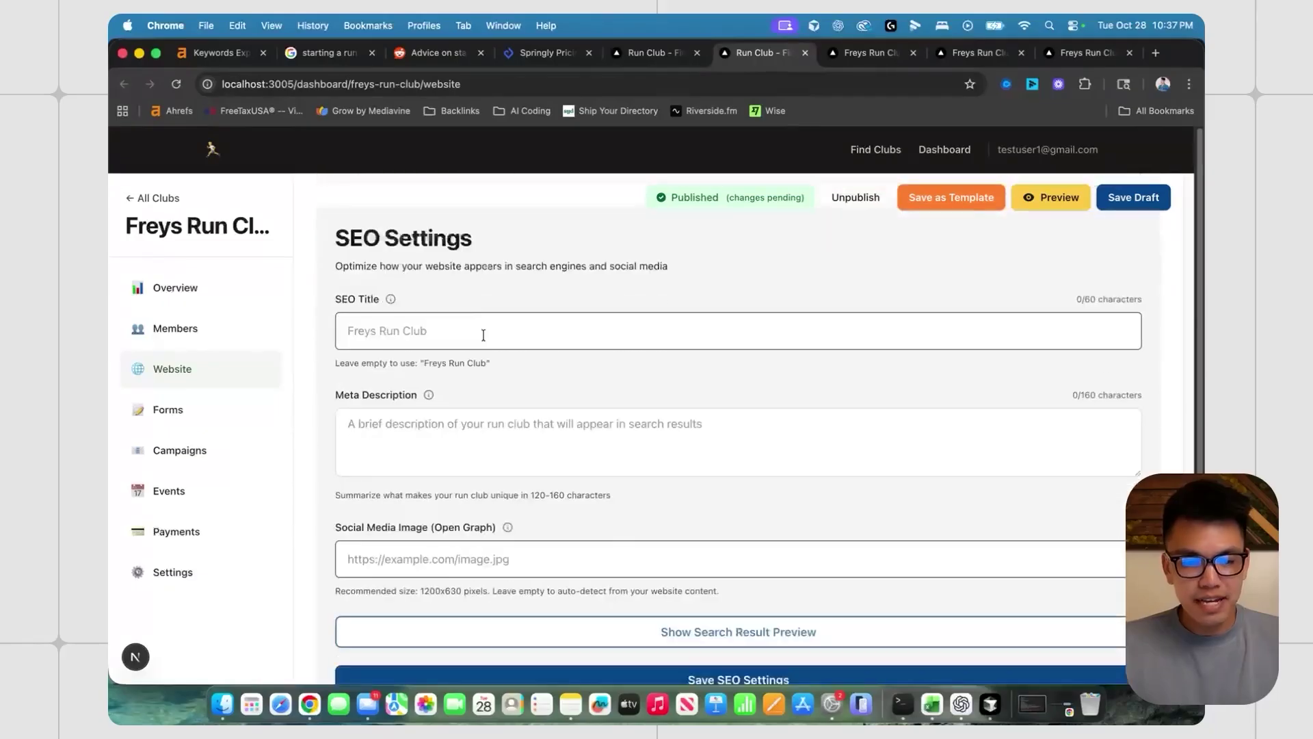
Show the search result preview for Freys Run Club.
scroll(478, 316, down, 2)
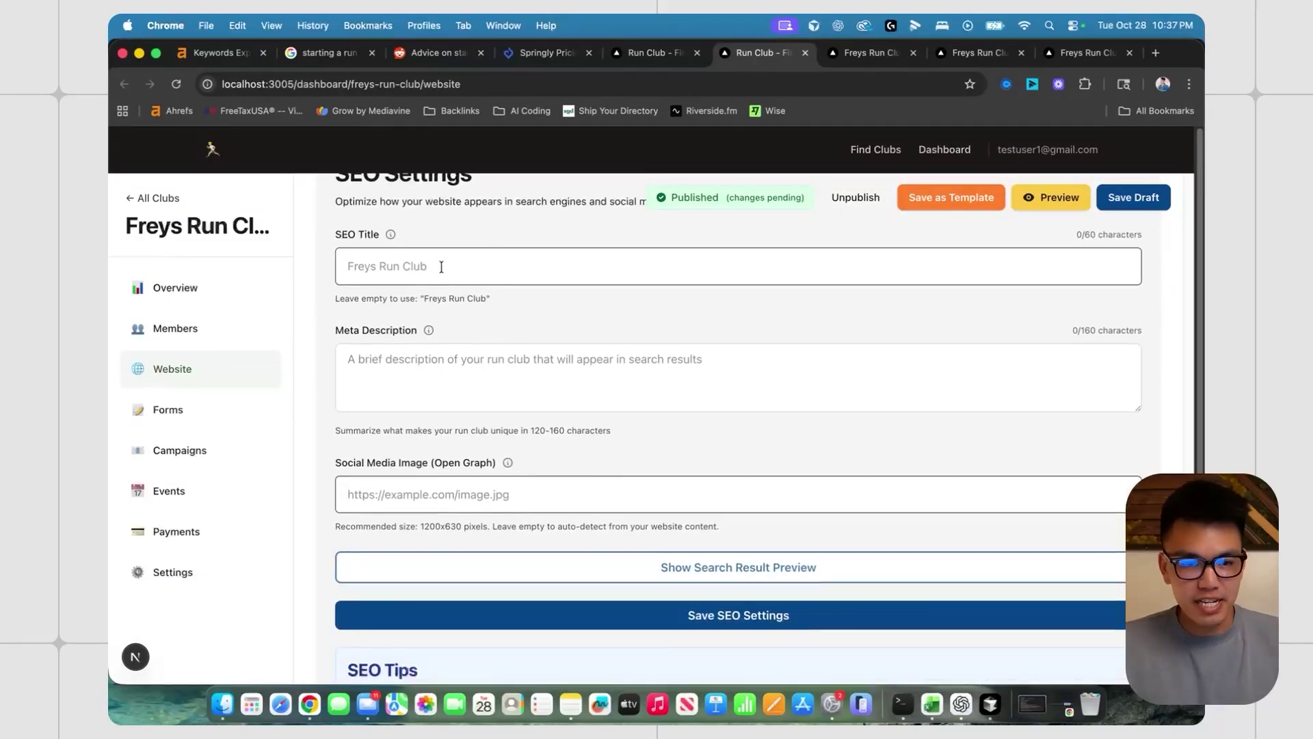
scroll(419, 287, up, 1)
mouse_move(390, 273)
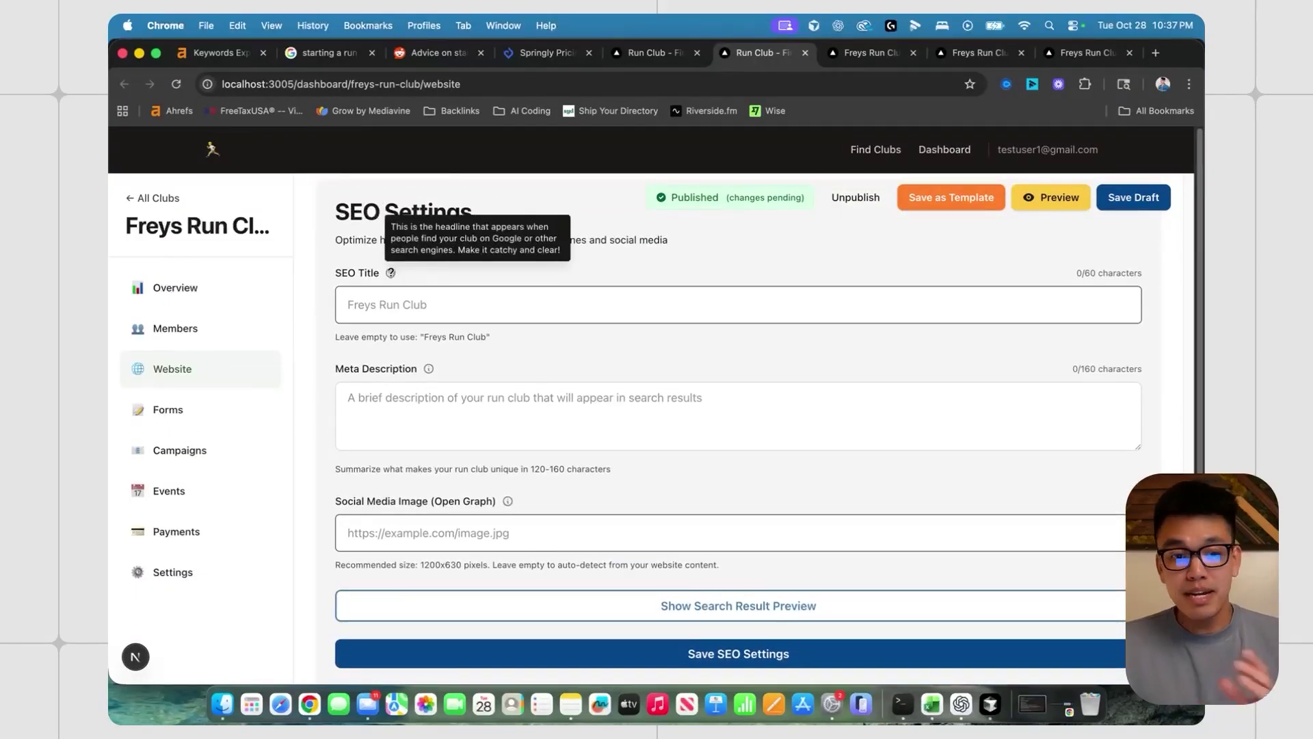
scroll(338, 343, down, 3)
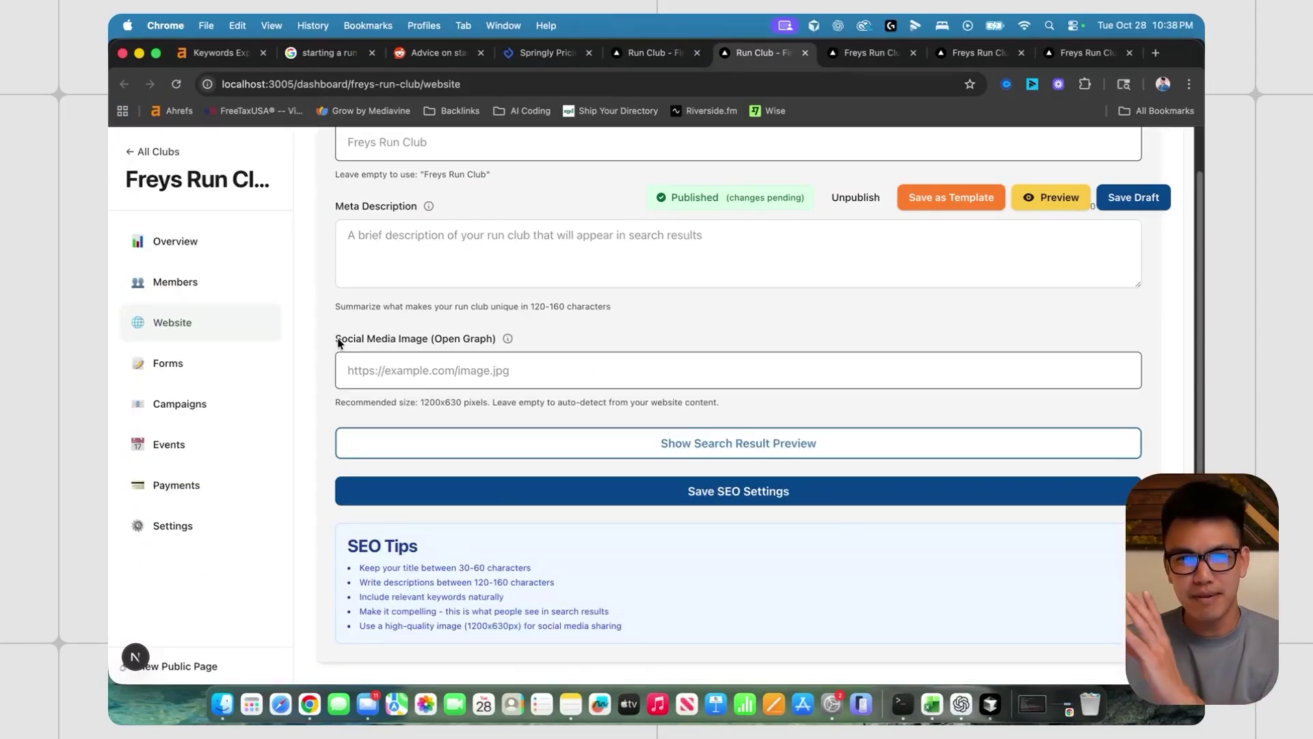
click(686, 439)
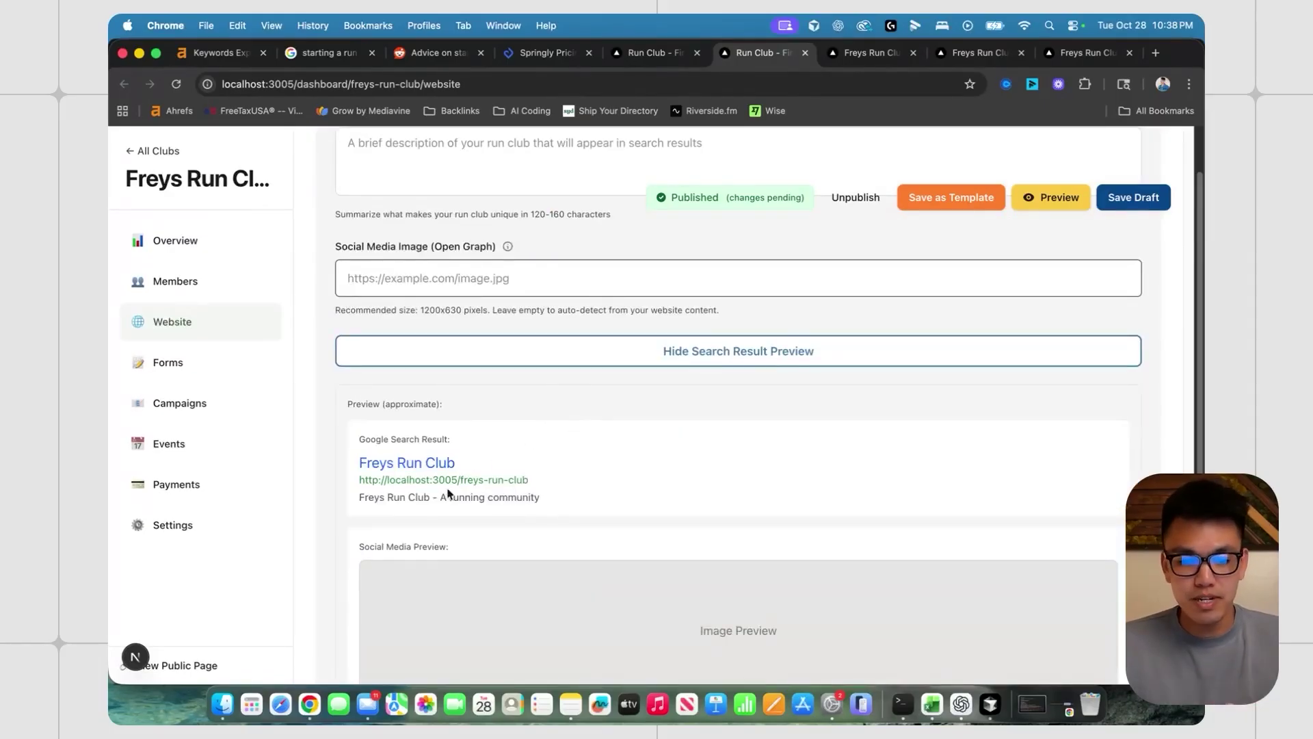
Save the SEO settings with the default title and confirm the saved alert.
scroll(475, 478, down, 2)
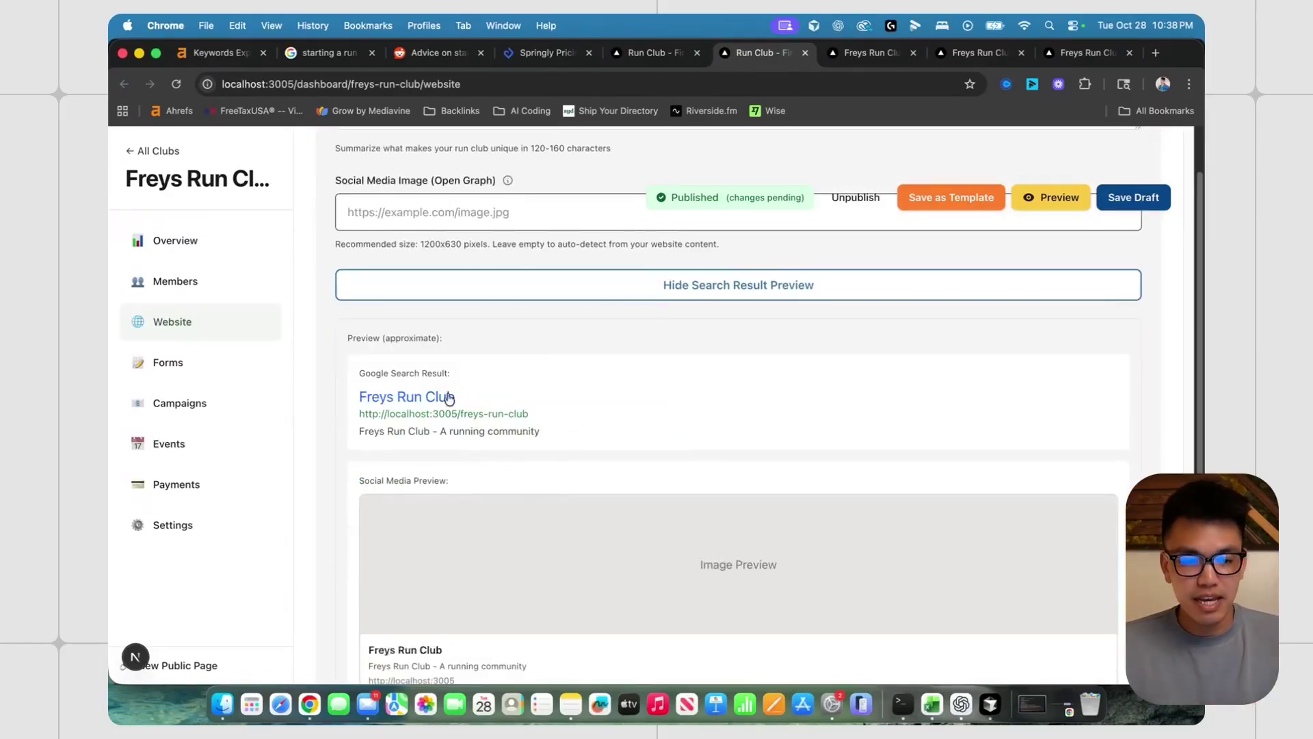
scroll(502, 410, up, 15)
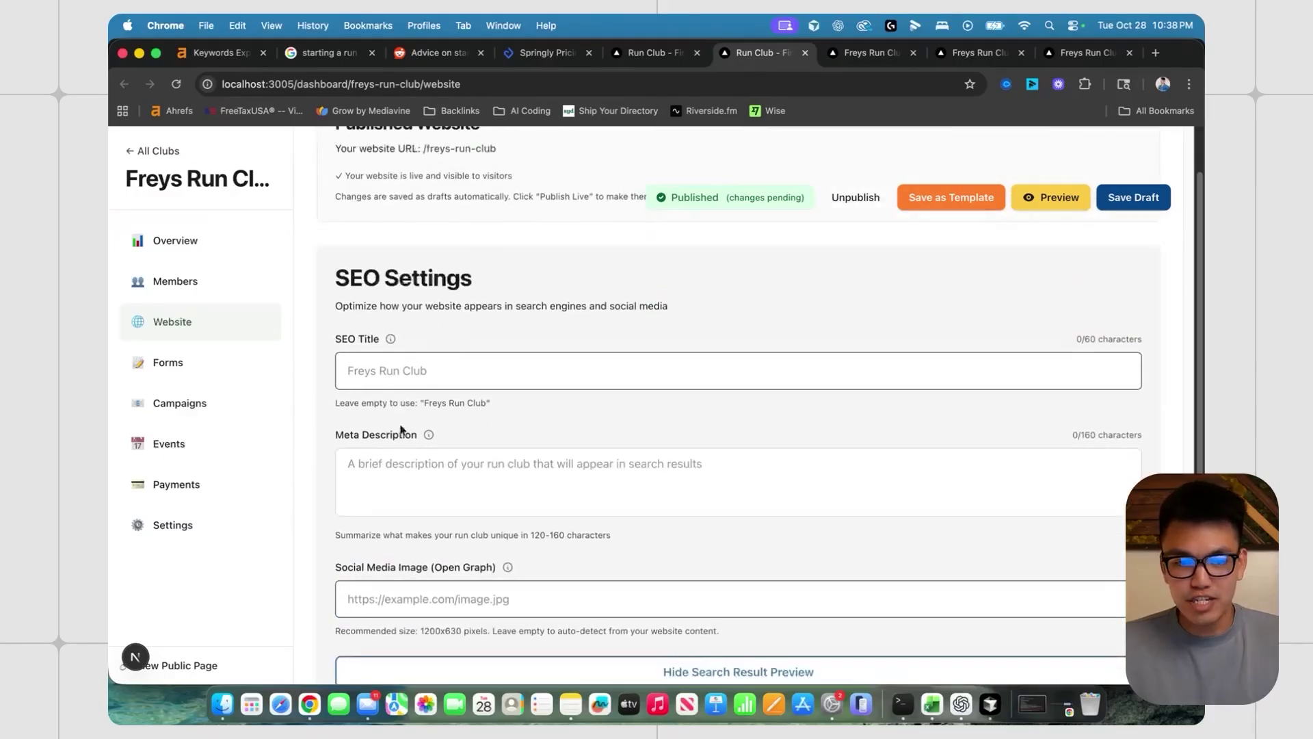
scroll(574, 339, down, 18)
scroll(461, 420, down, 6)
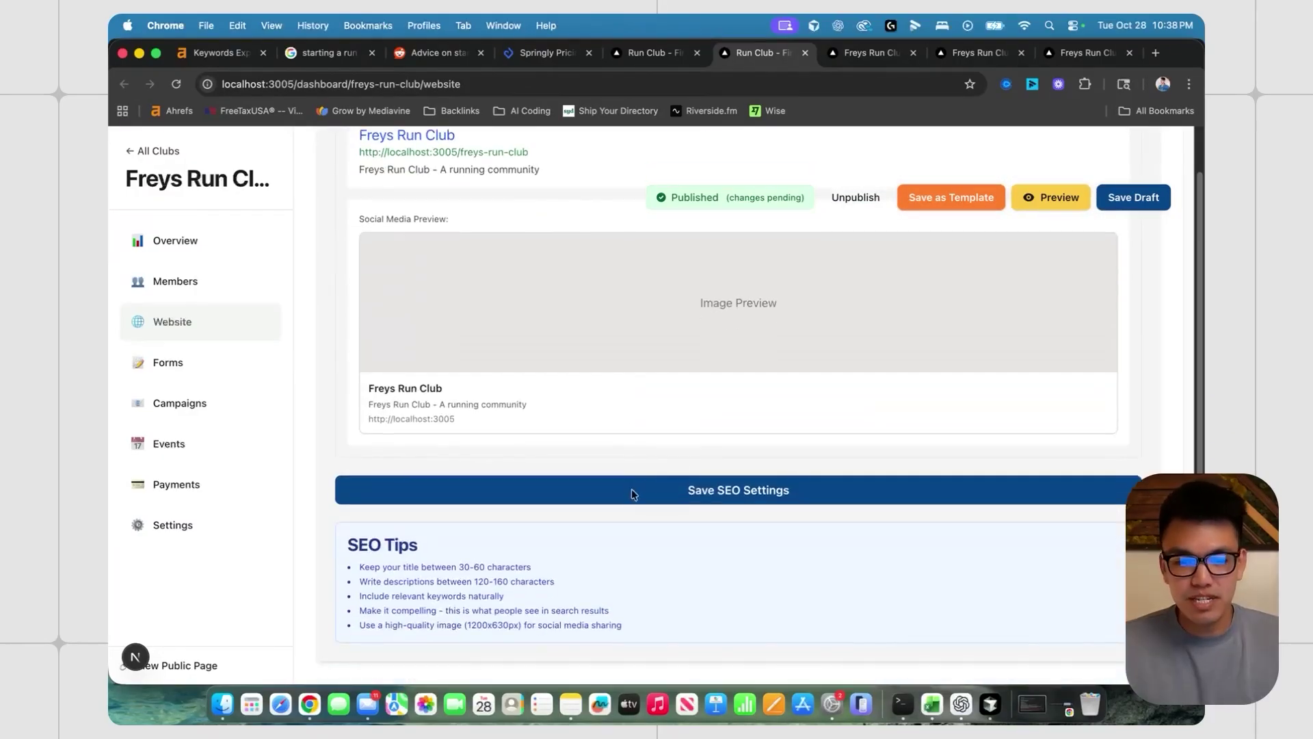
click(640, 487)
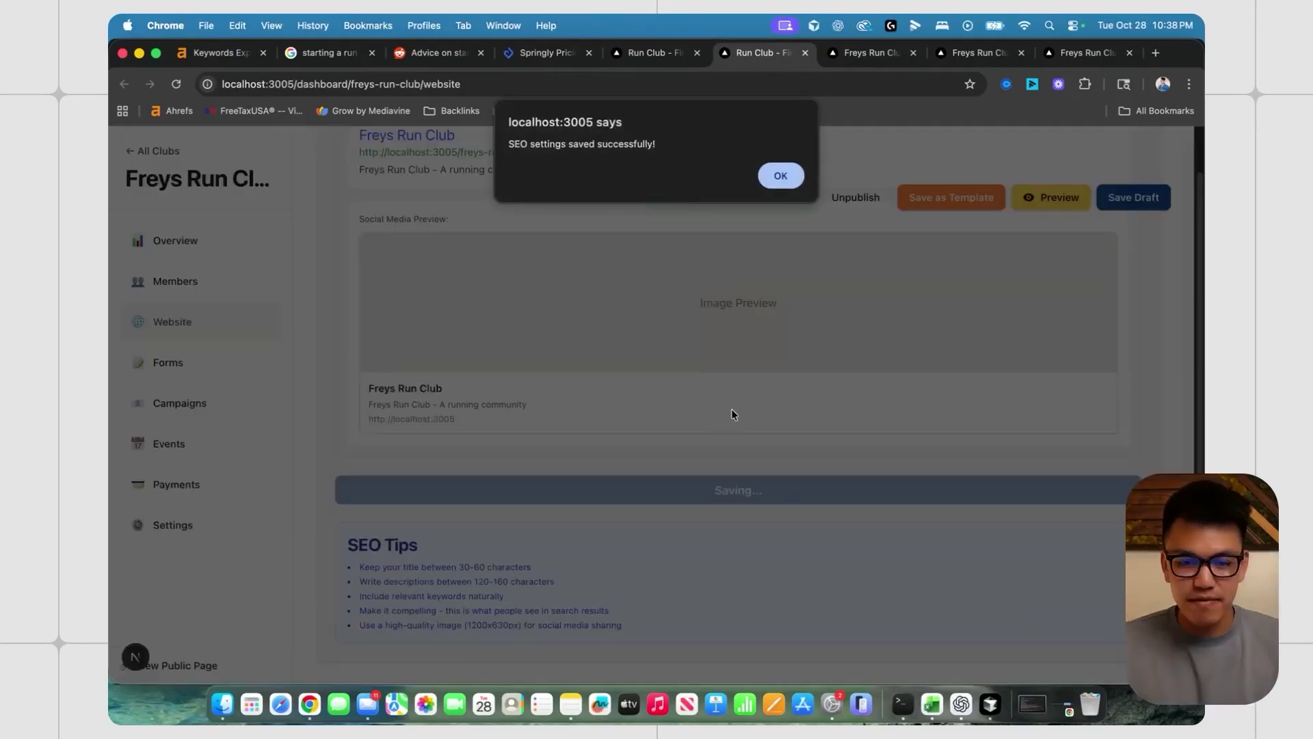
click(780, 175)
scroll(484, 314, up, 20)
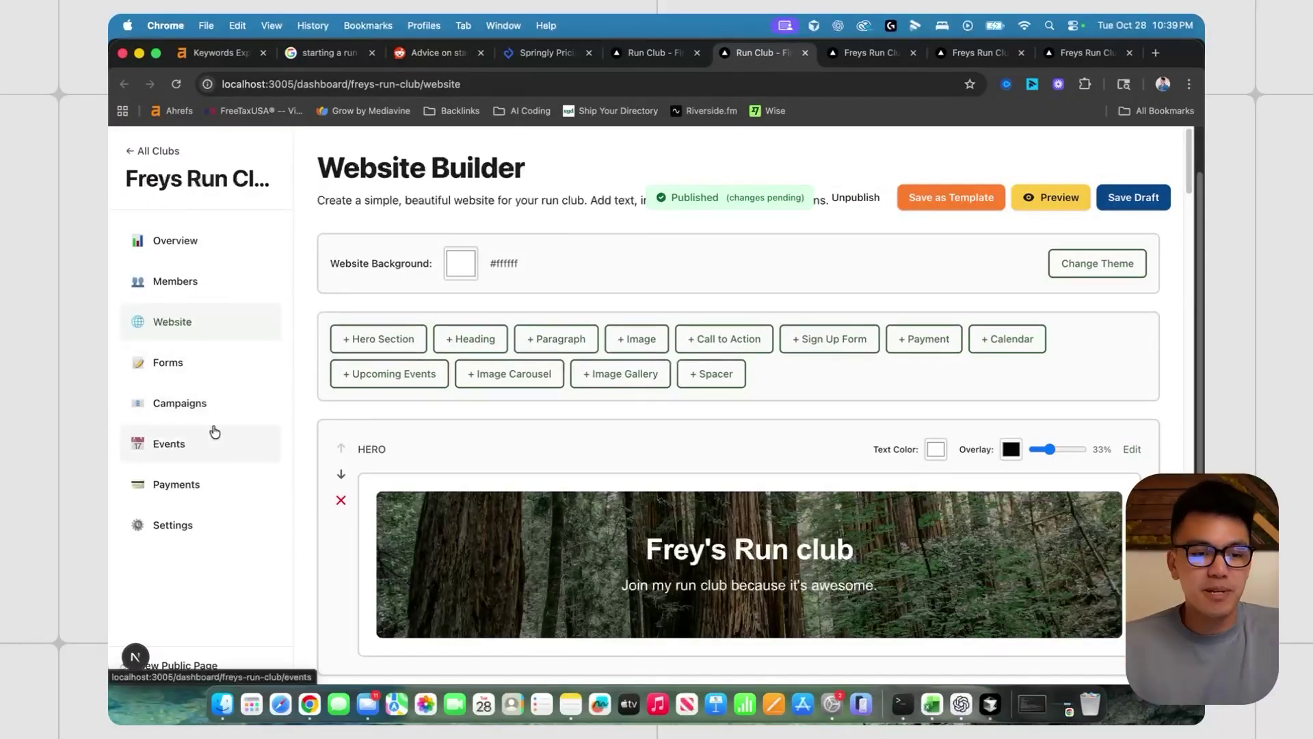
Look over Payments, then start a new registration form and add a third field.
click(238, 491)
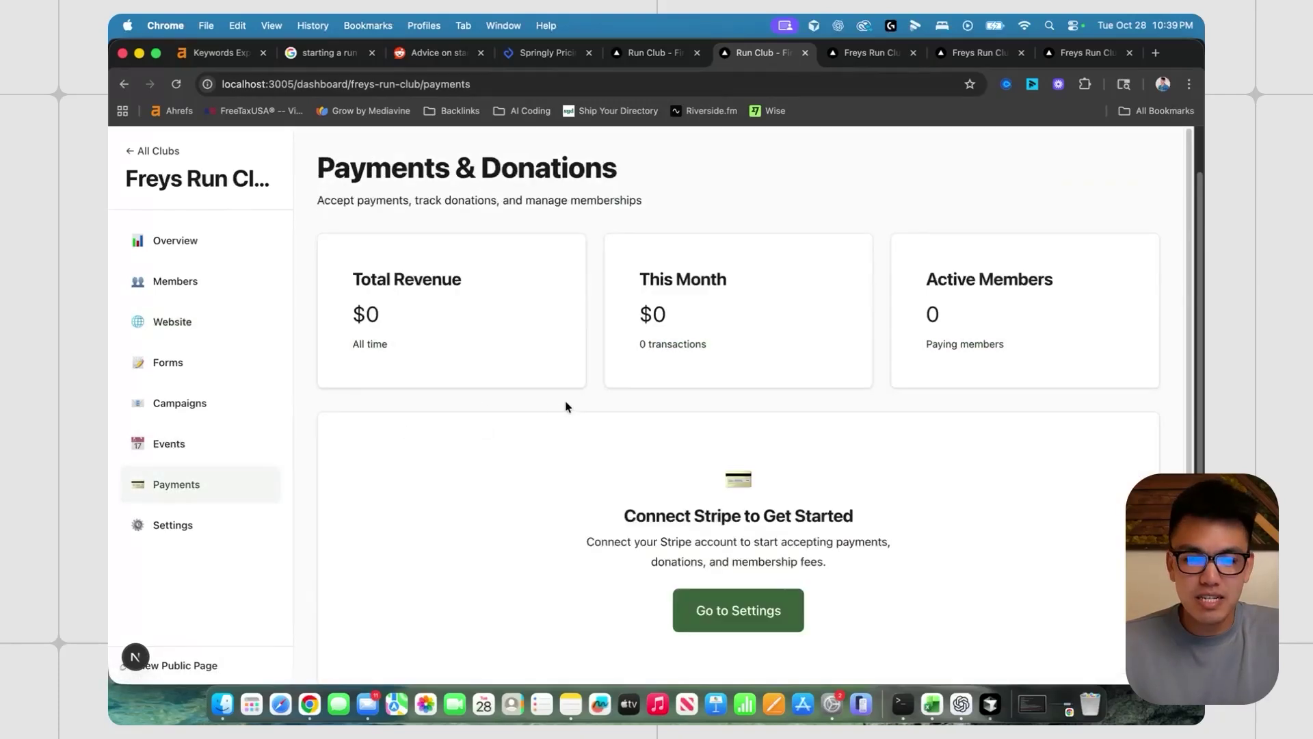
scroll(555, 404, down, 1)
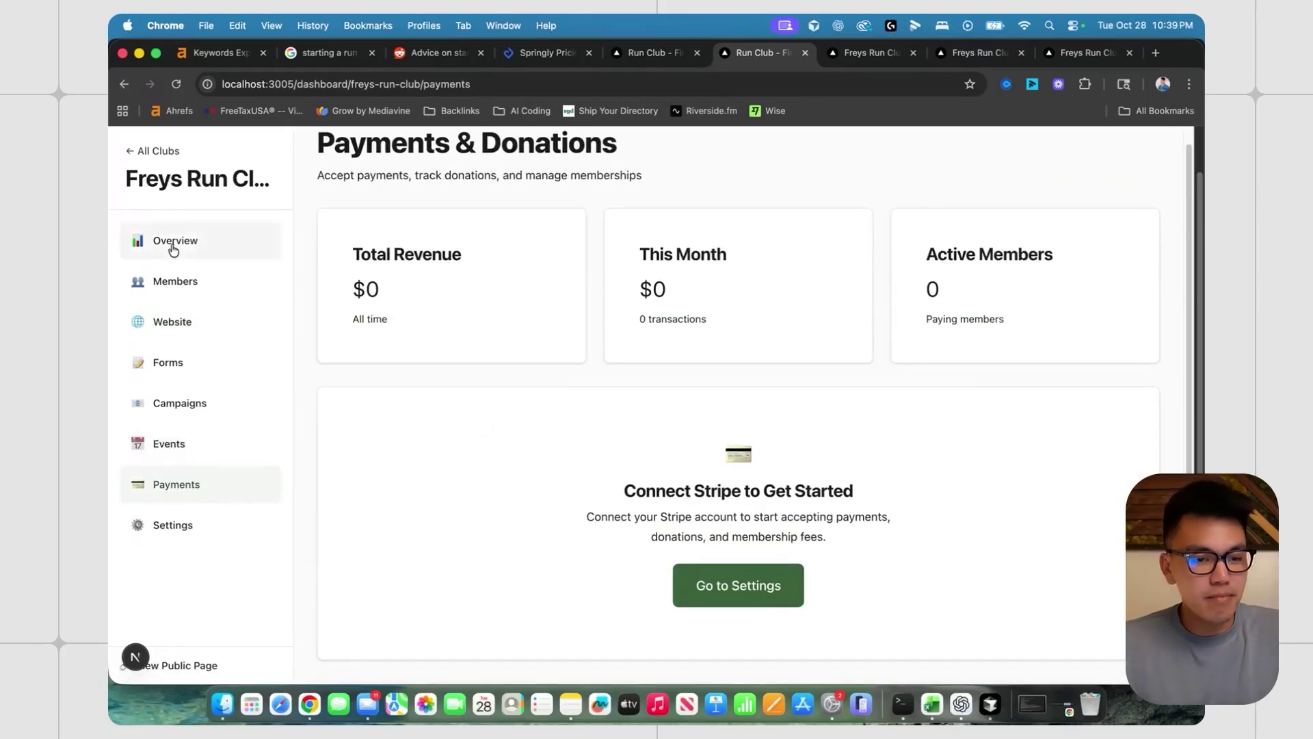
click(168, 362)
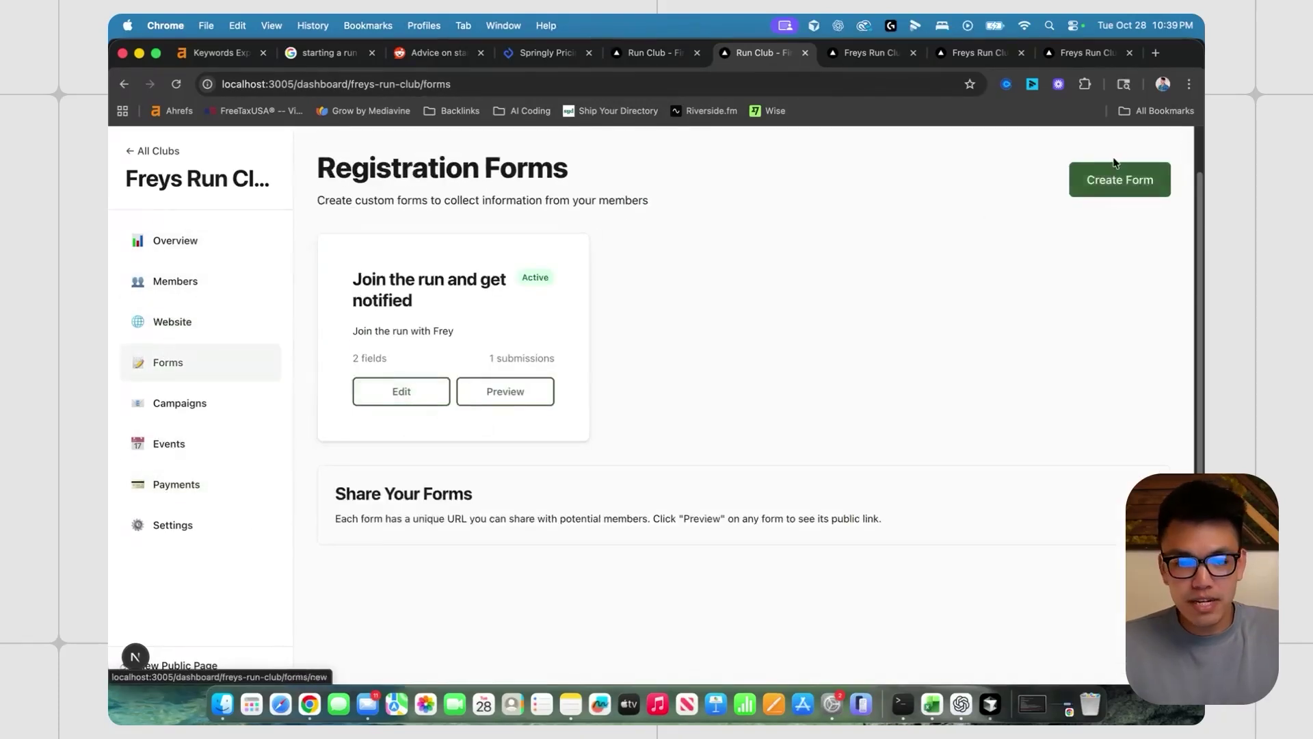
click(1114, 180)
click(531, 351)
scroll(575, 410, down, 2)
click(649, 413)
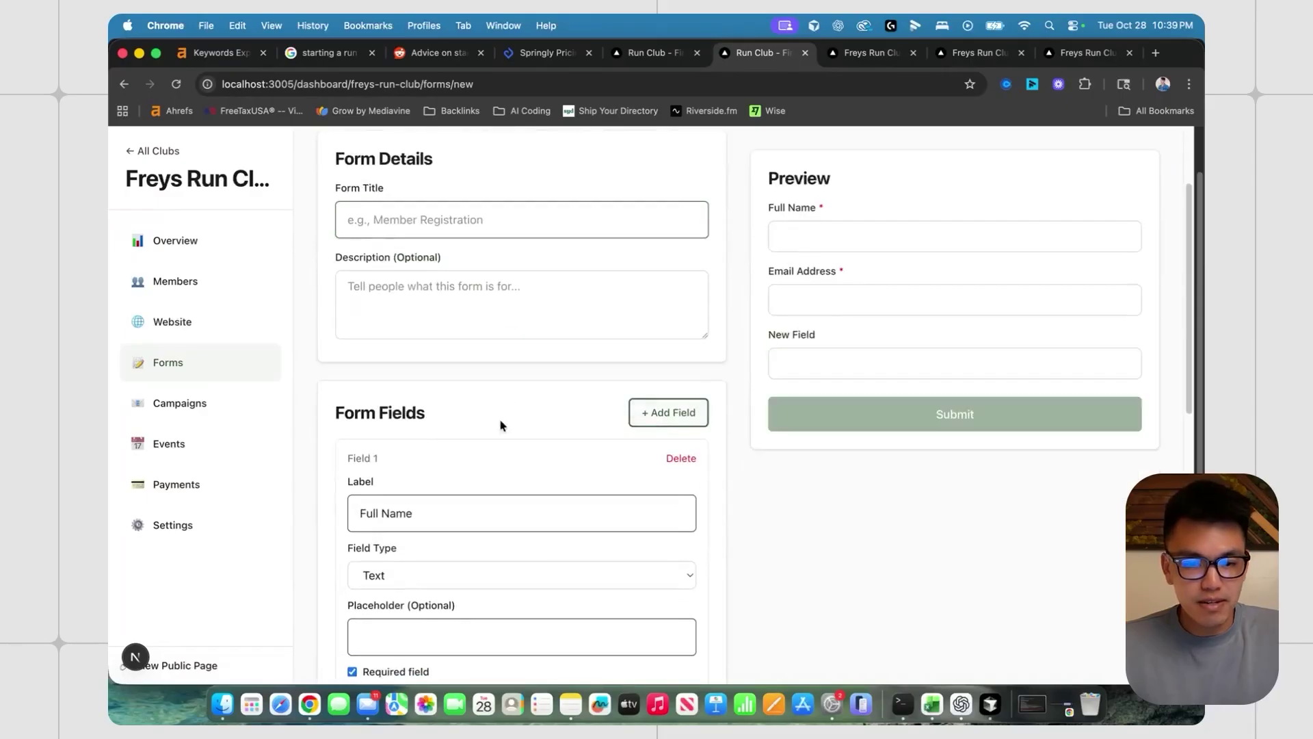
scroll(504, 424, down, 6)
scroll(469, 426, up, 8)
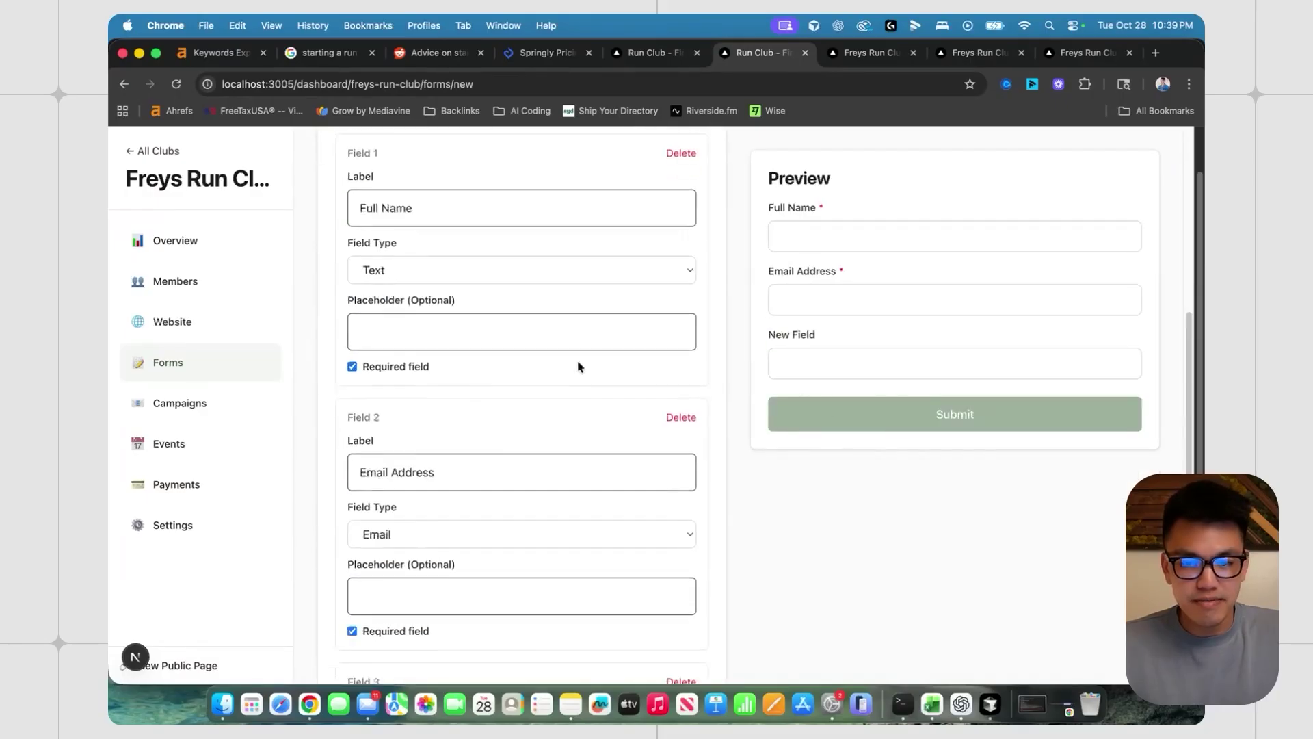
Open Email Campaigns and highlight the 100 emails remaining this month.
click(178, 403)
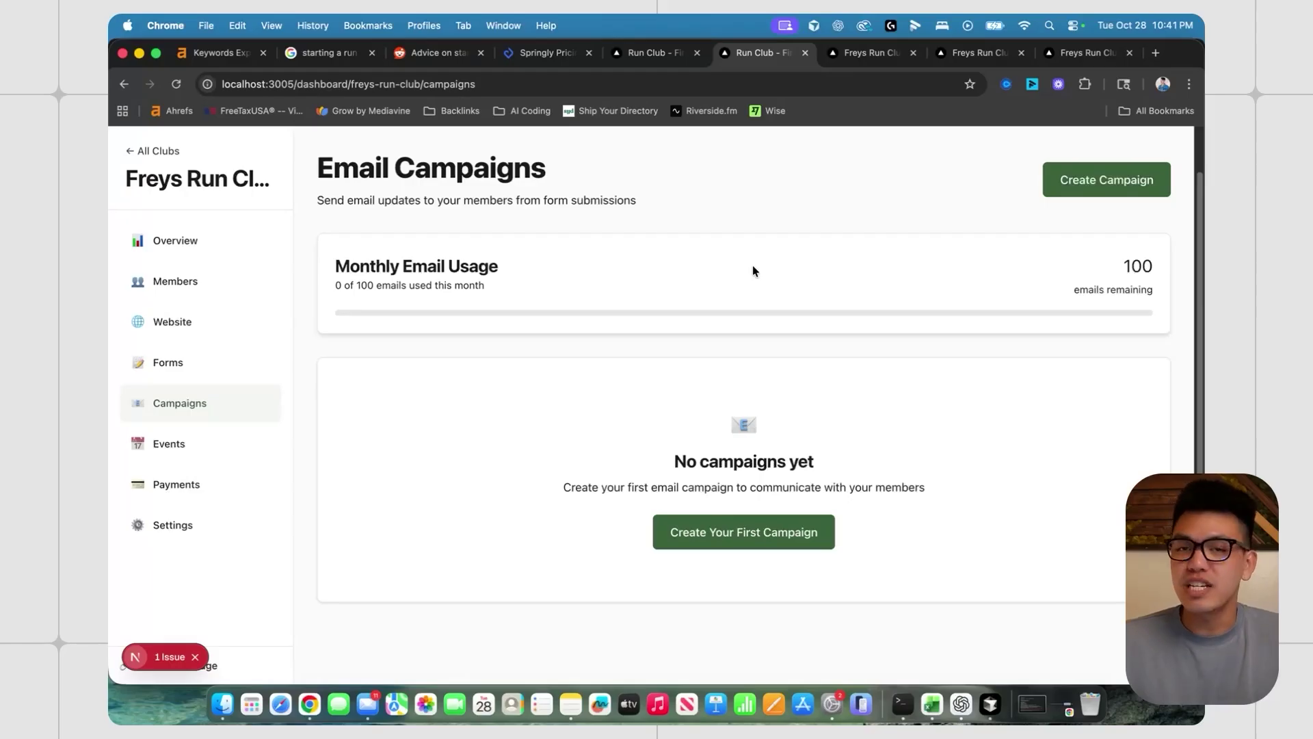
drag(1123, 266, 1150, 268)
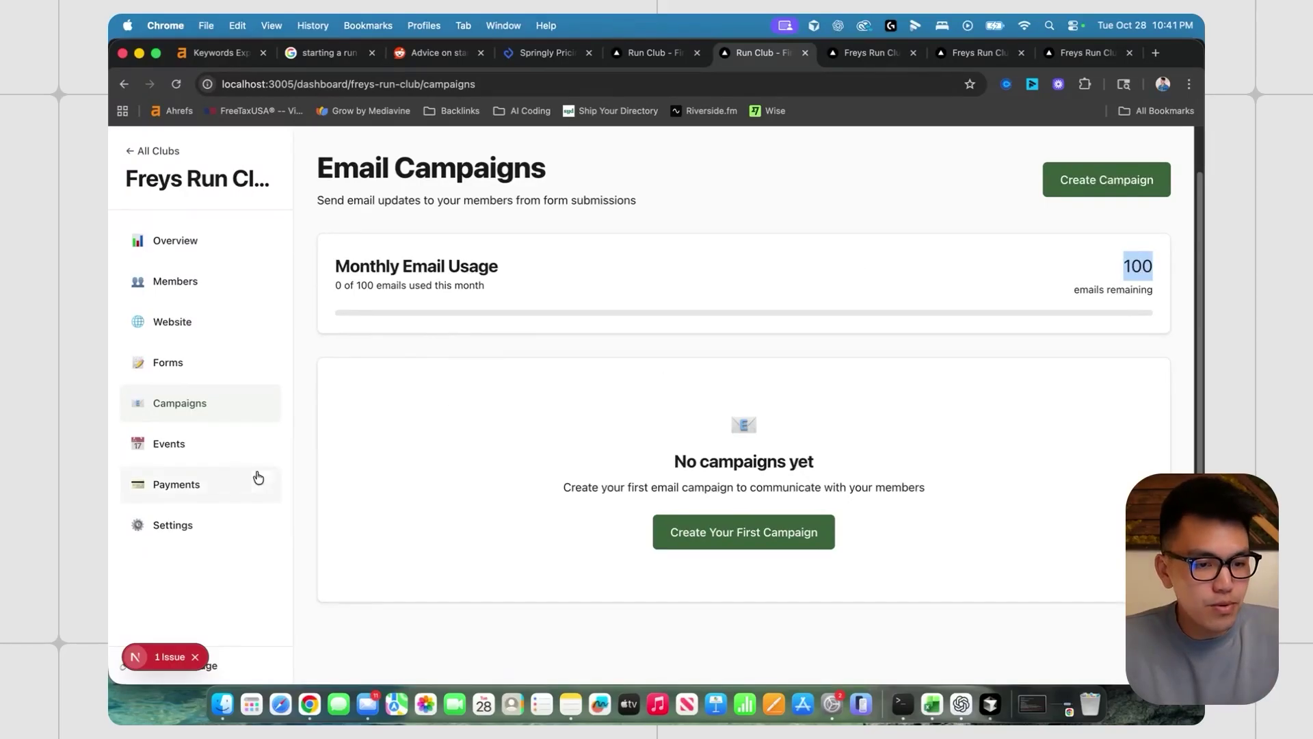
click(256, 443)
Step the calendar to September and back to October 2025, then inspect the Run and Chill event.
click(971, 232)
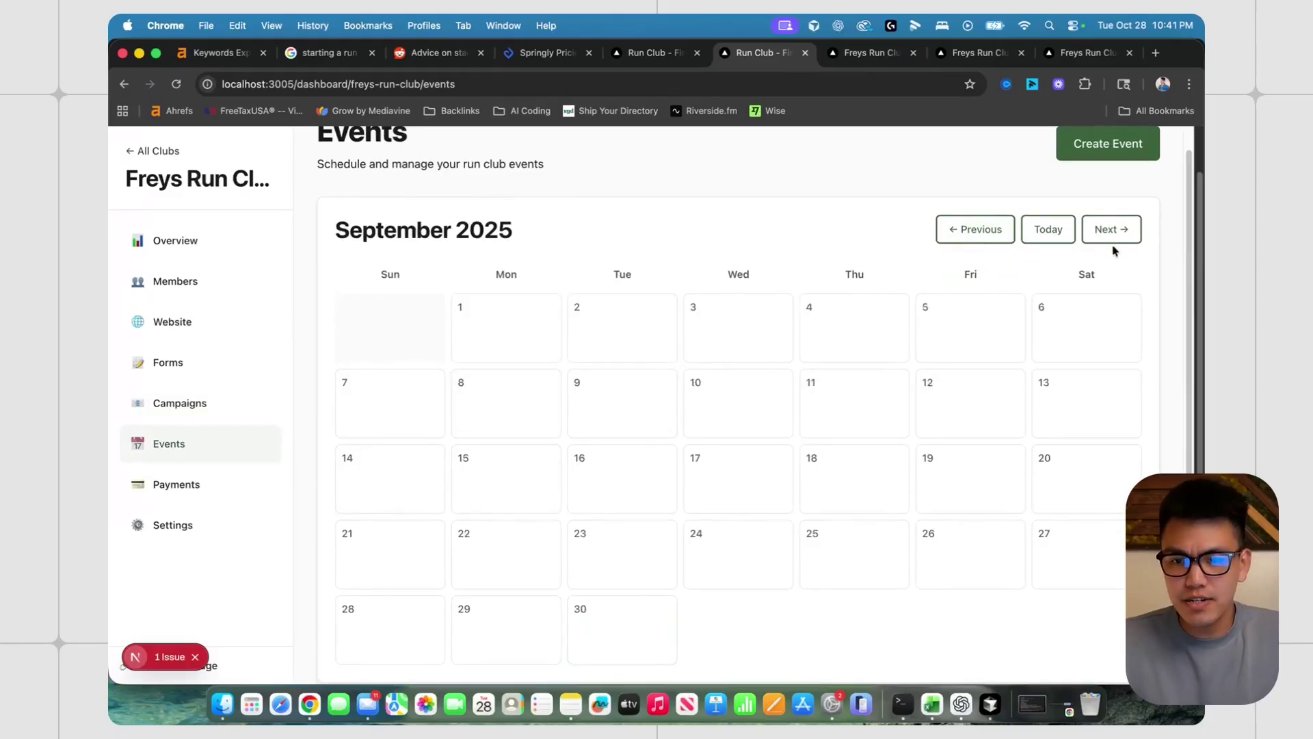
click(1112, 232)
scroll(868, 331, down, 5)
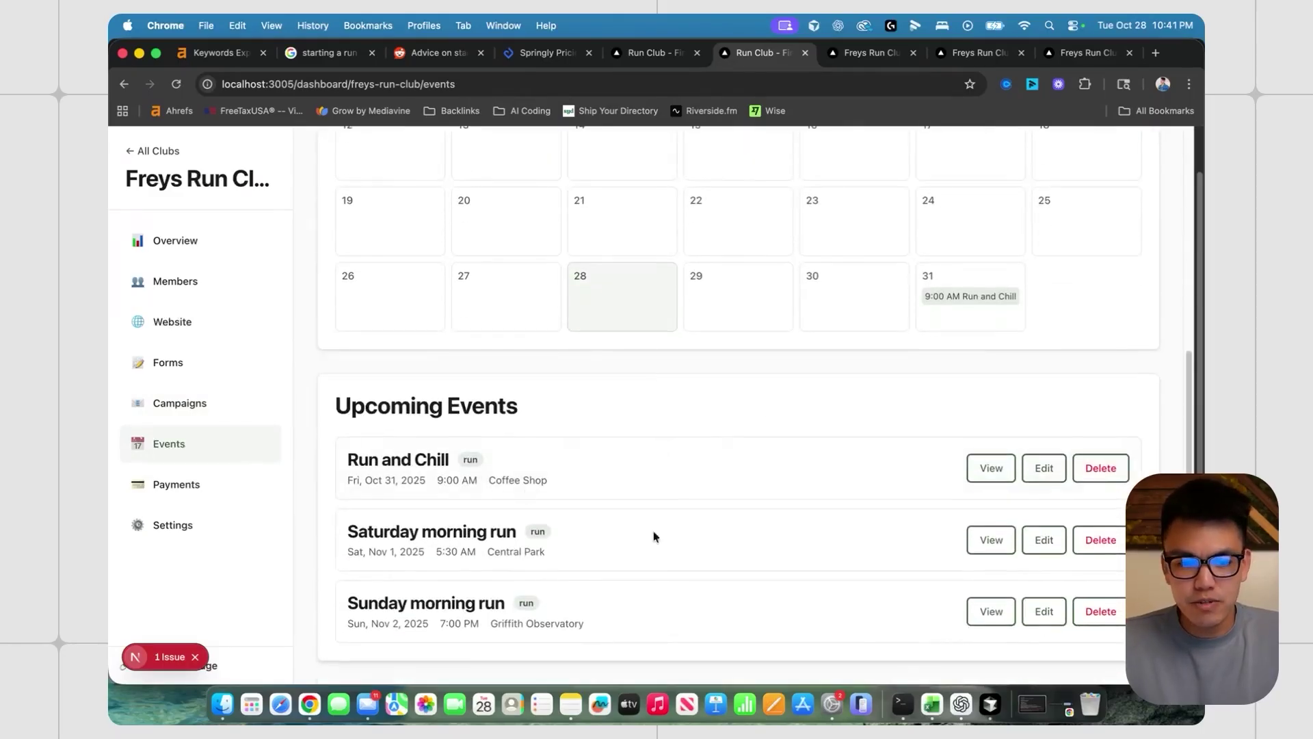
click(1042, 469)
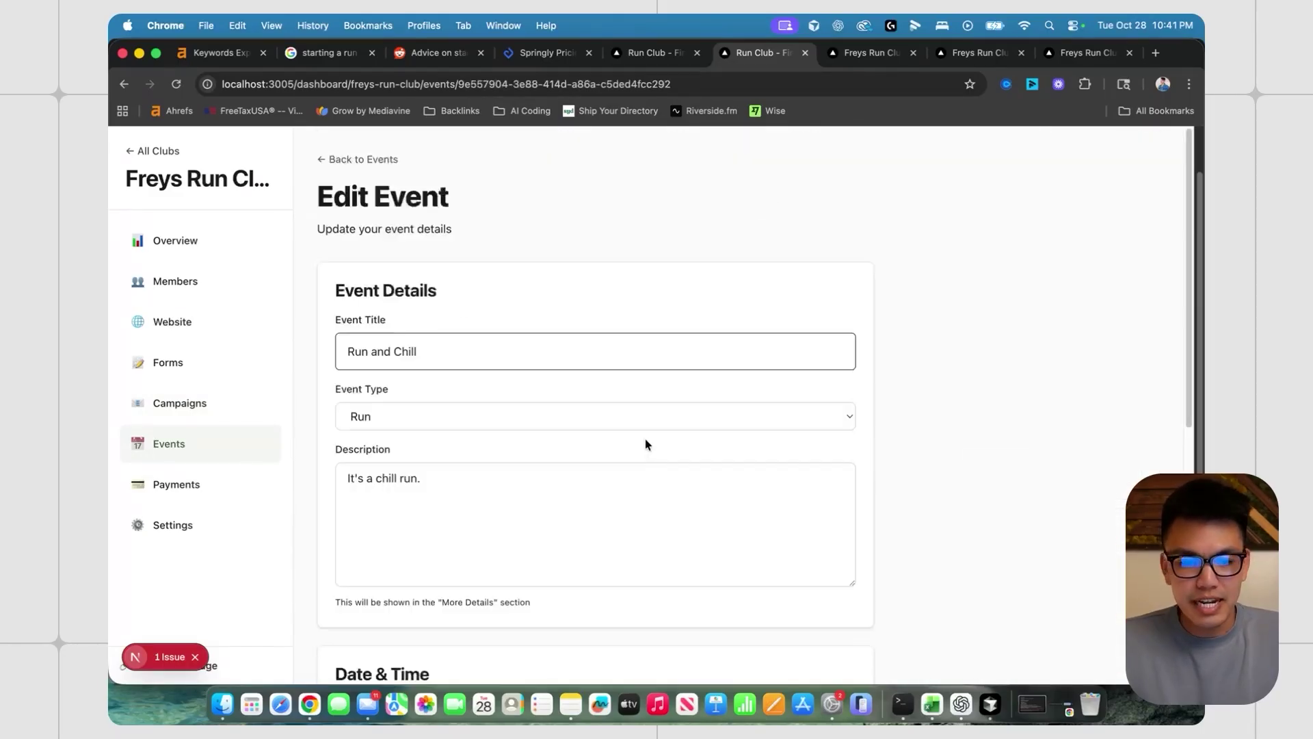
scroll(516, 355, down, 5)
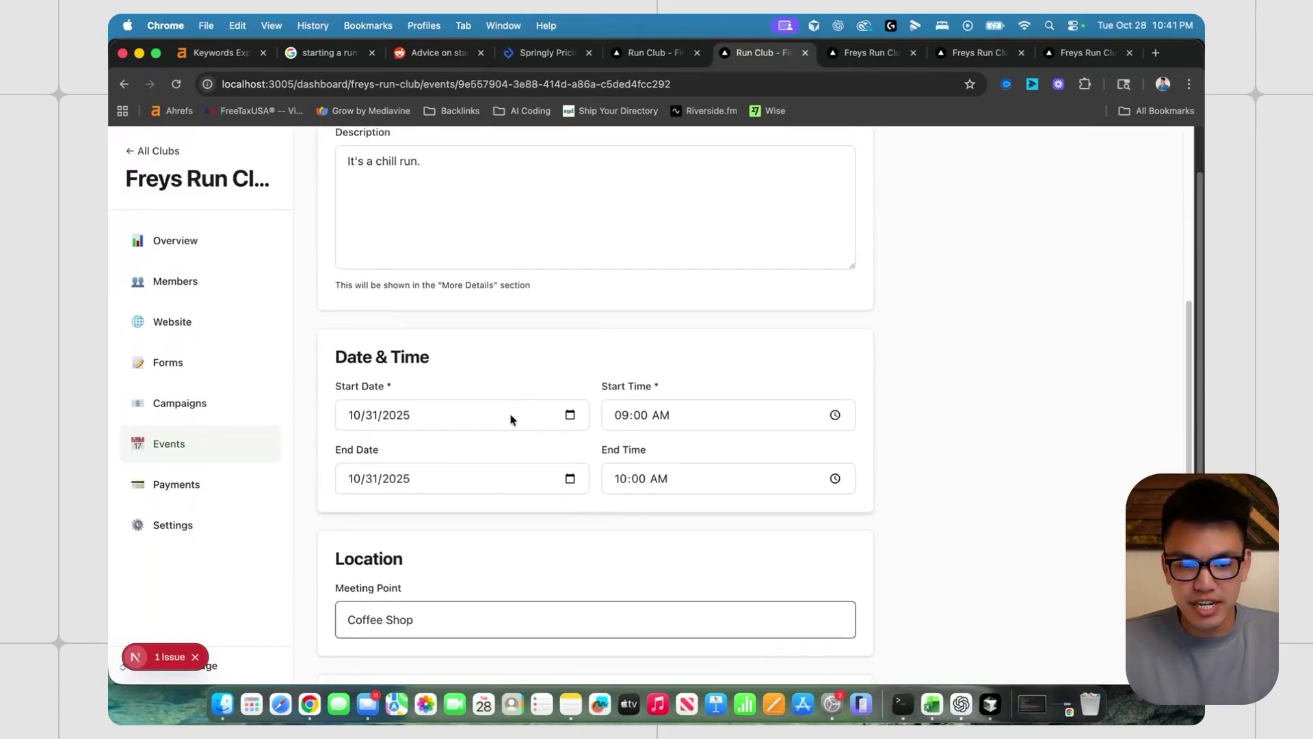
scroll(512, 416, down, 3)
scroll(434, 378, up, 10)
key(super+bracketleft)
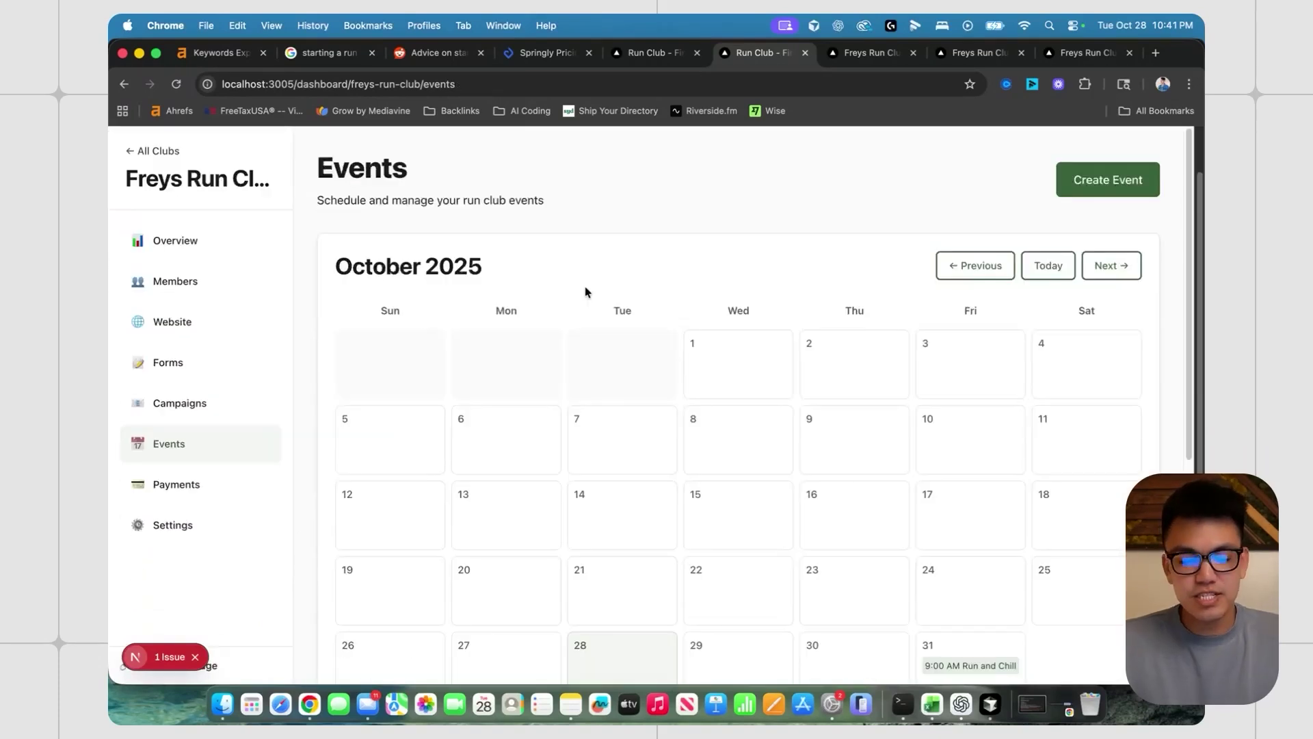
scroll(585, 301, down, 3)
scroll(577, 360, up, 3)
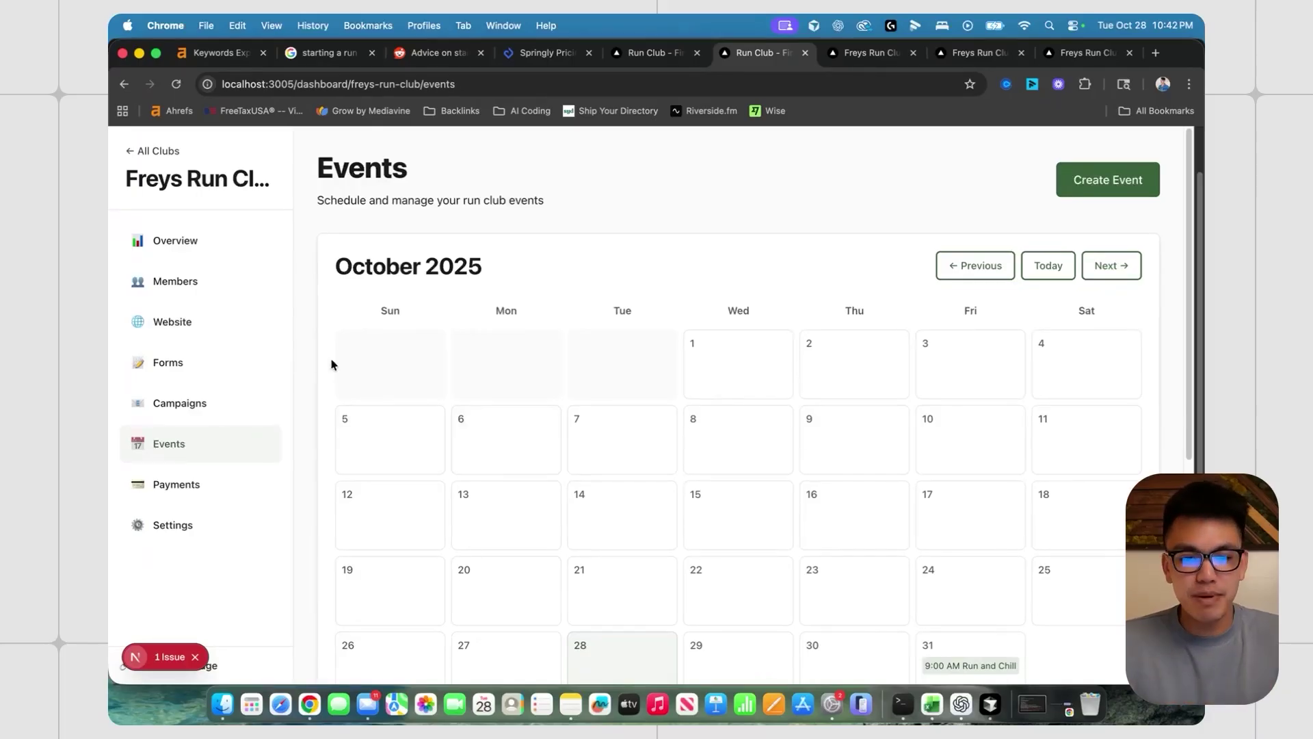
Darken the hero overlay from 30% to 47% and switch to the public site.
click(205, 324)
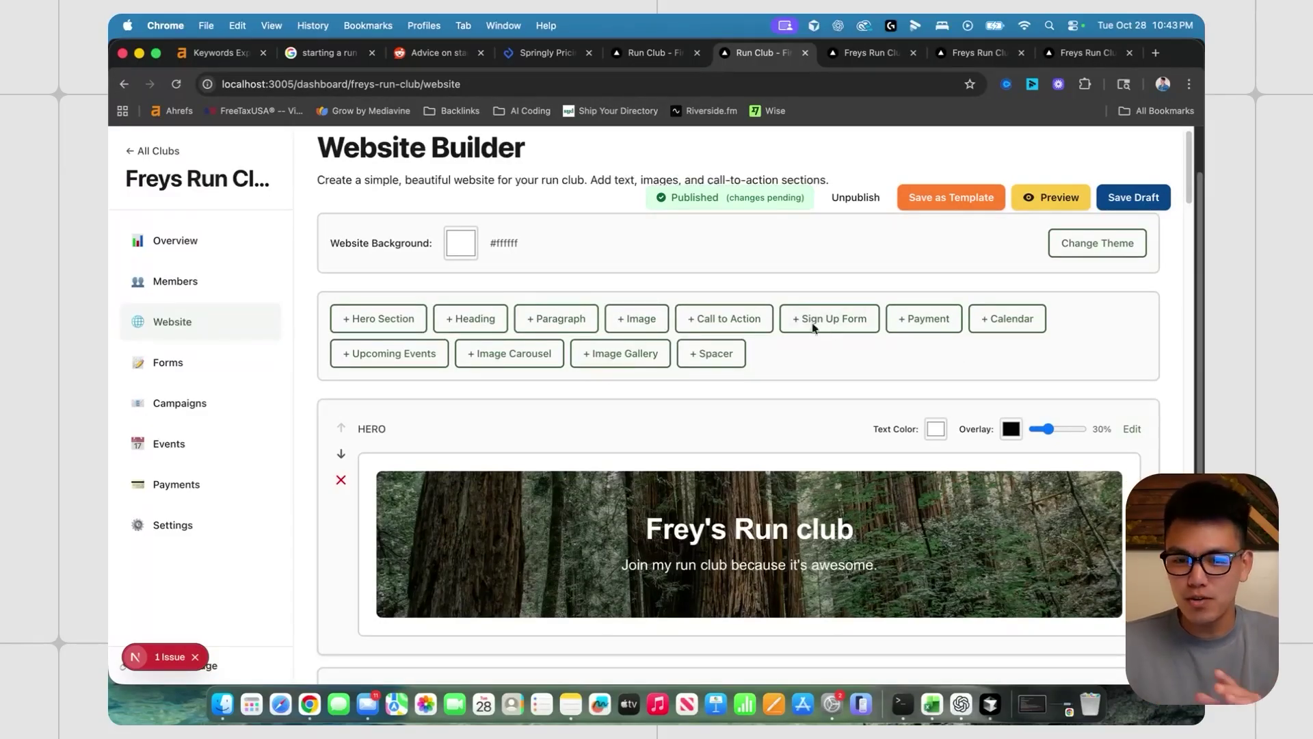
scroll(802, 389, down, 2)
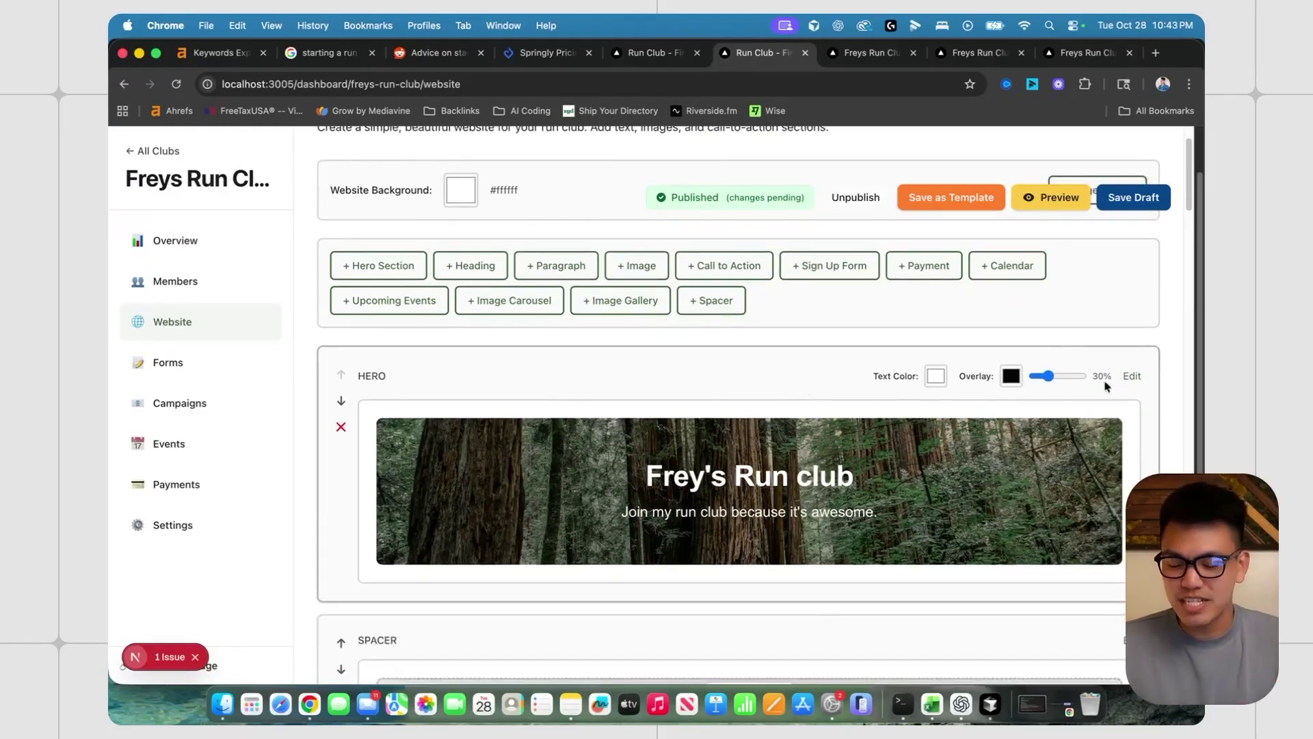
scroll(1047, 383, down, 2)
drag(1048, 340, 1057, 336)
scroll(1040, 346, down, 2)
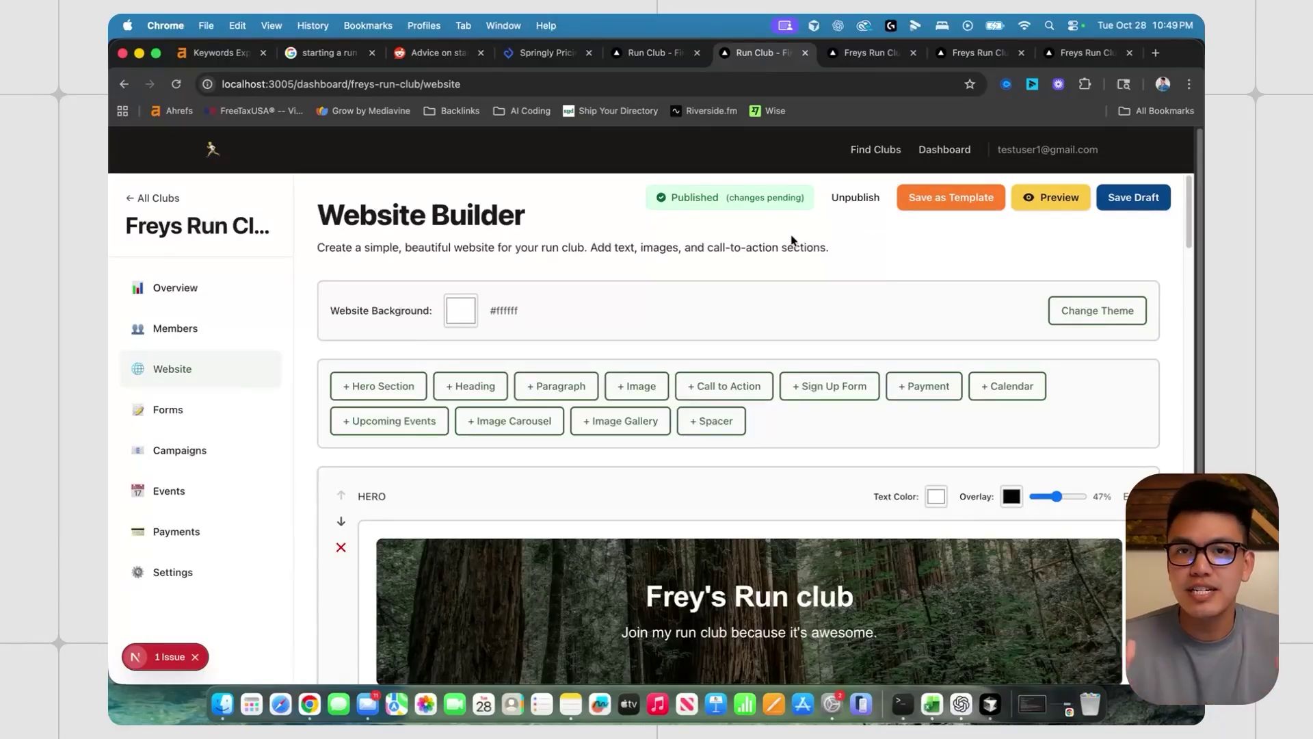
key(ctrl+Tab)
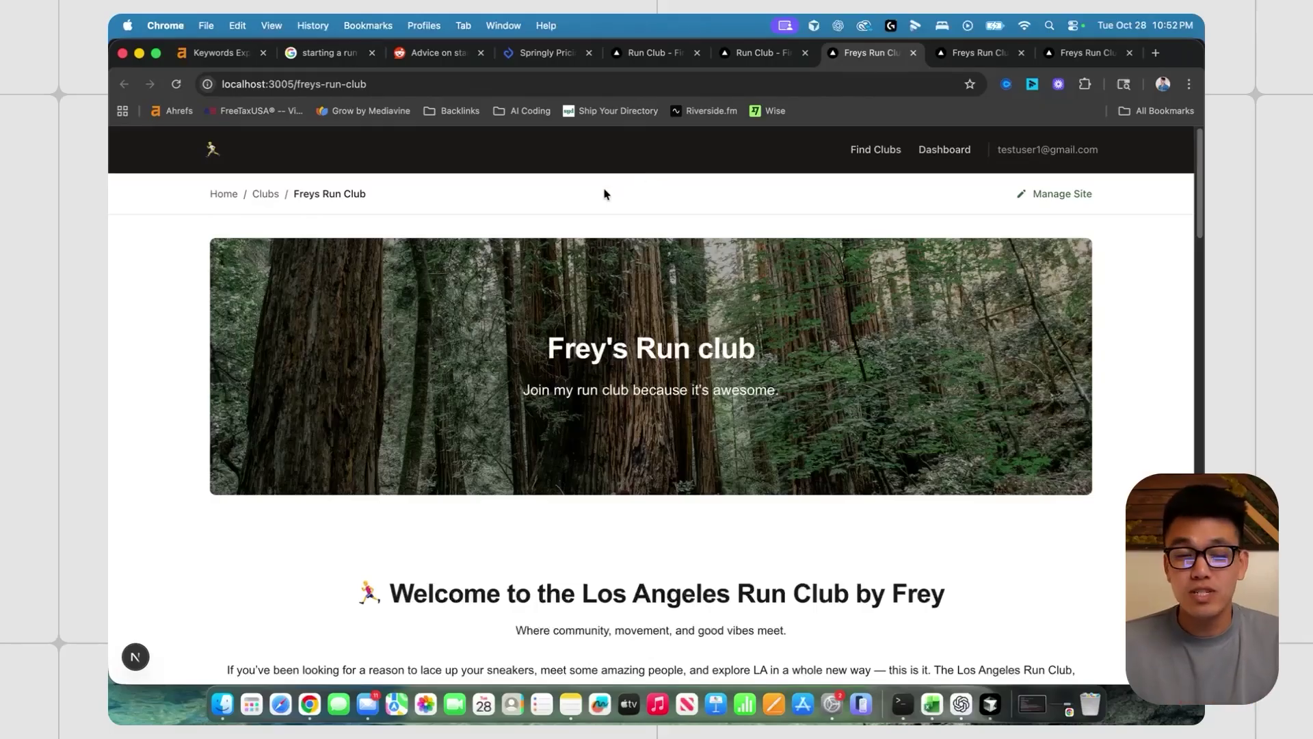
scroll(604, 194, down, 2)
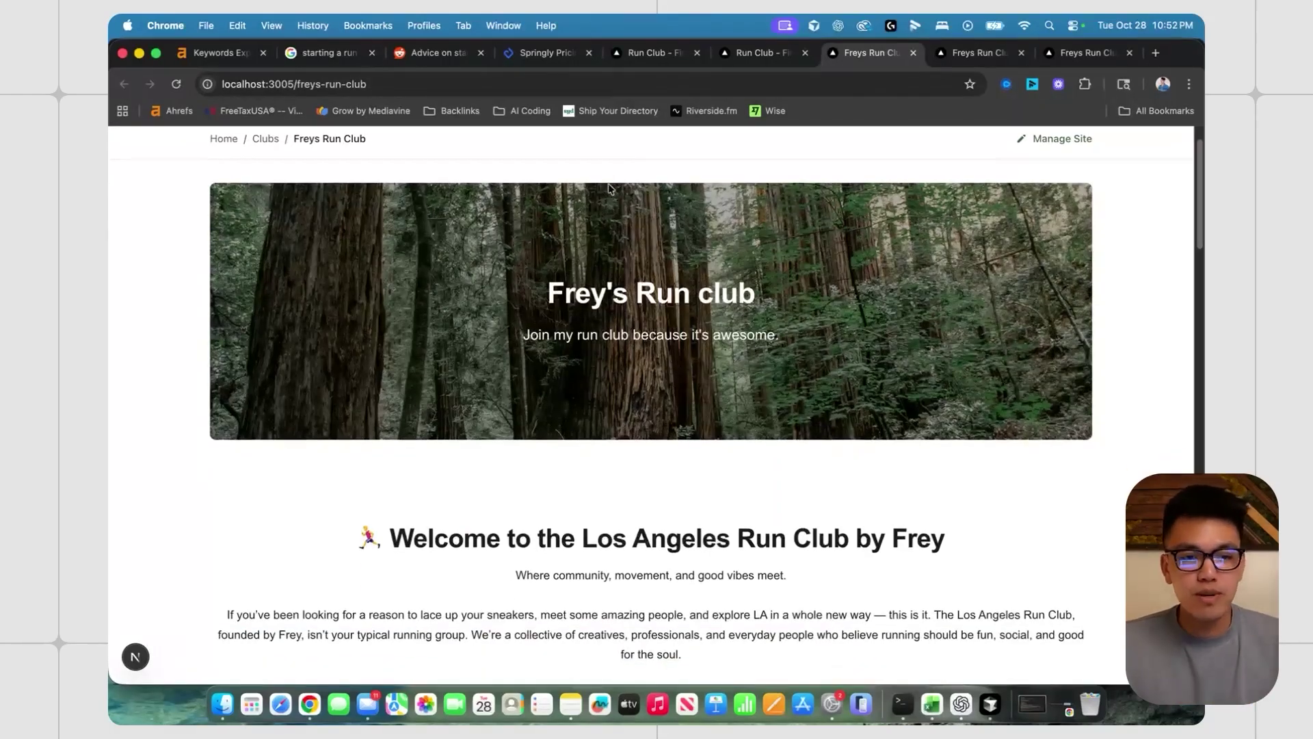
scroll(604, 195, up, 2)
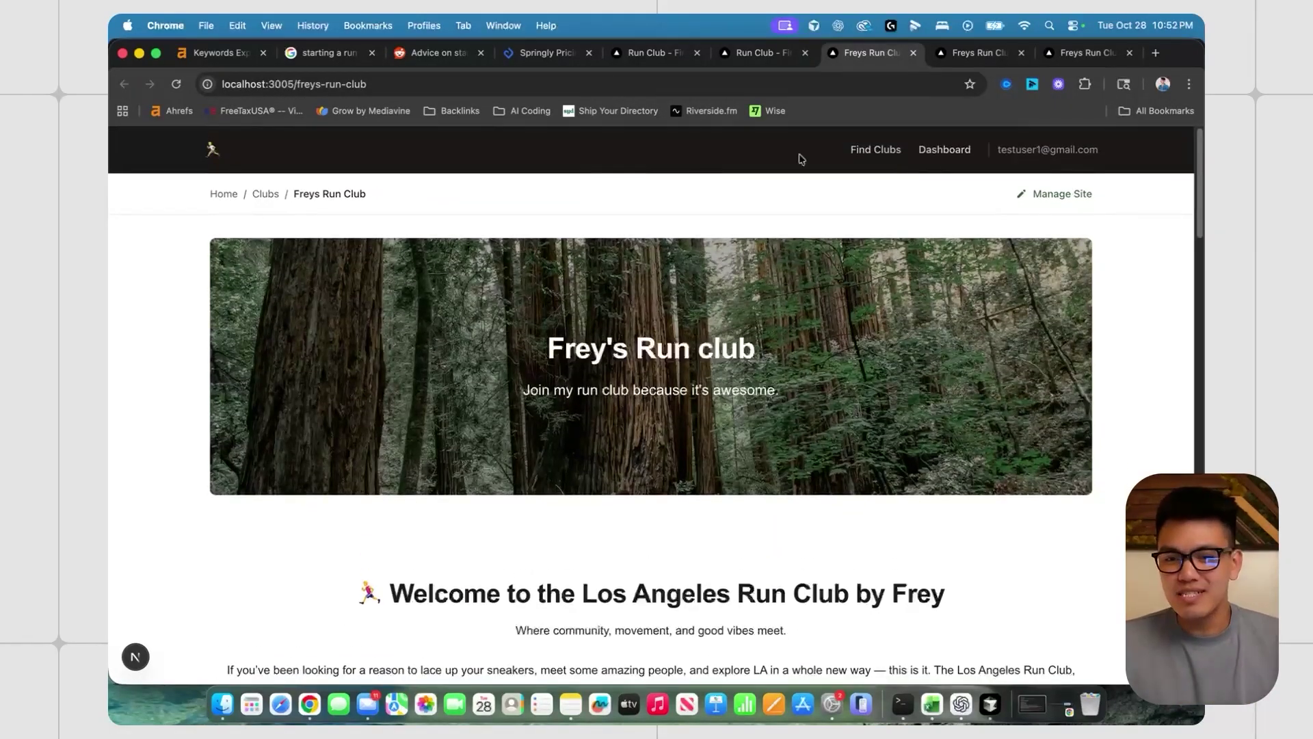
scroll(591, 158, down, 2)
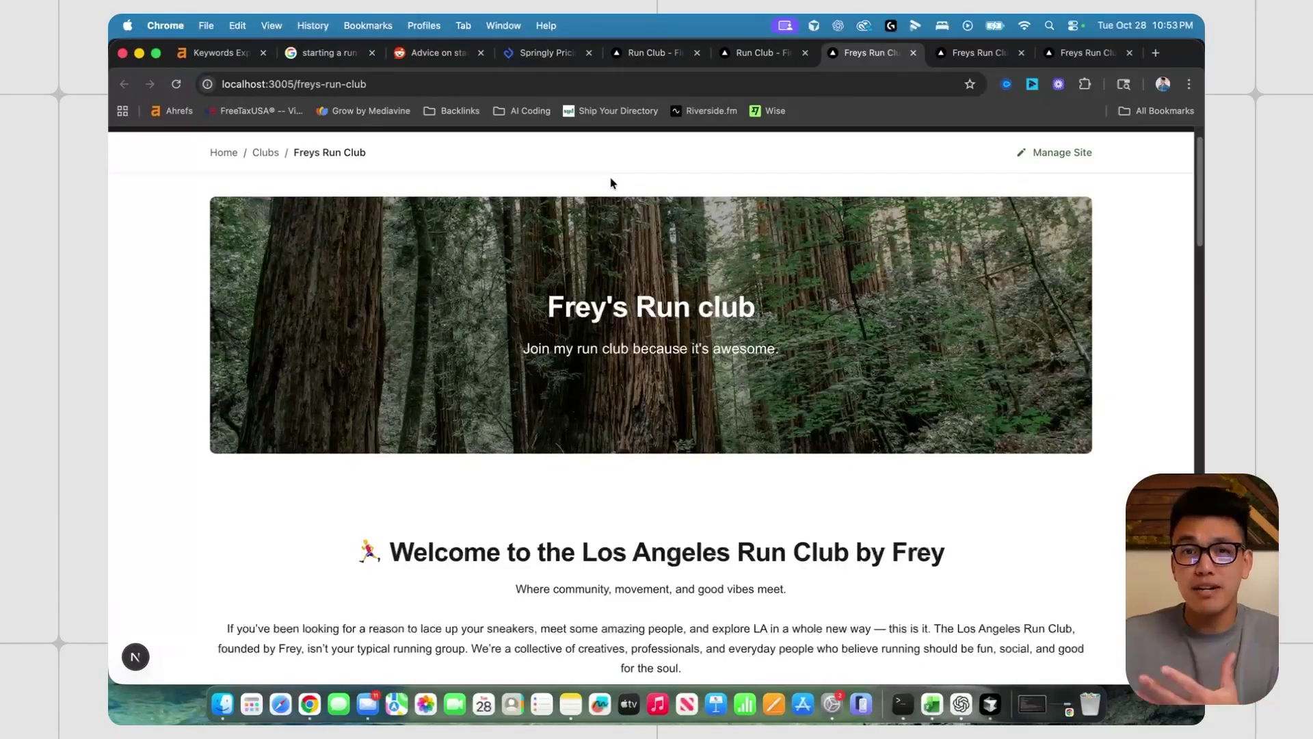
scroll(610, 183, down, 1)
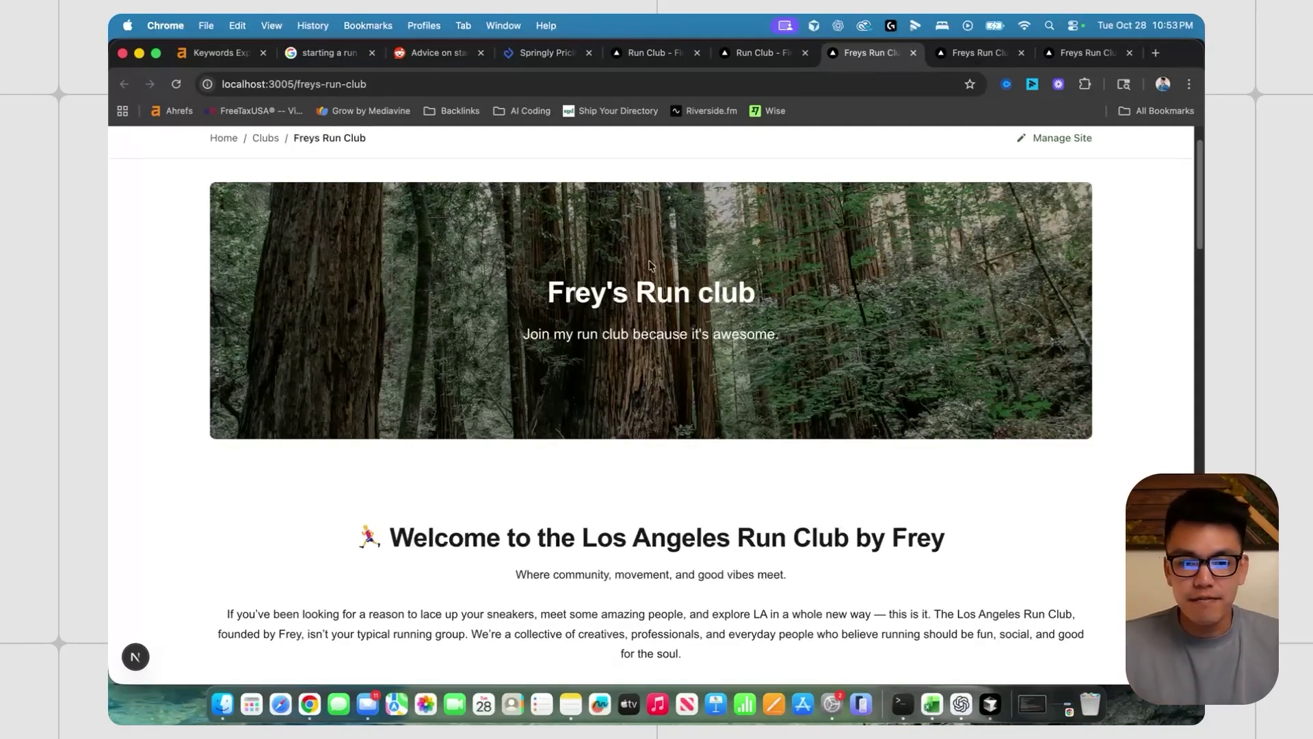
scroll(650, 265, down, 2)
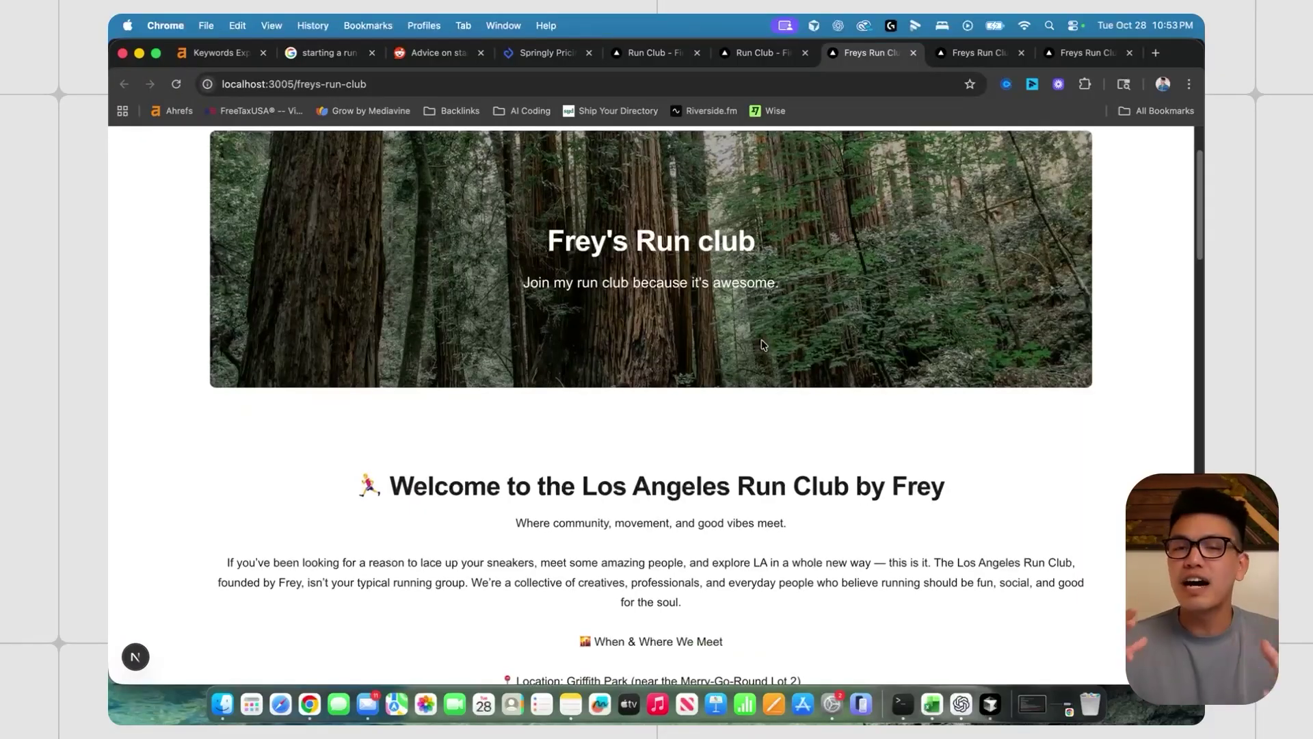